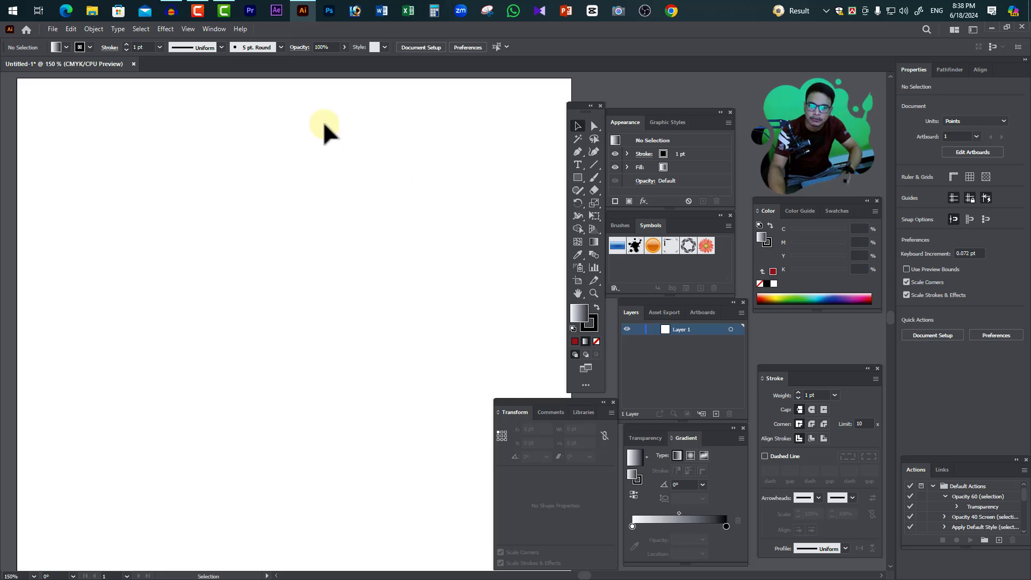
Step: Place 'Lorem ipsum' text, scale it to about 139 pt, and move it up-left
left_click(577, 165)
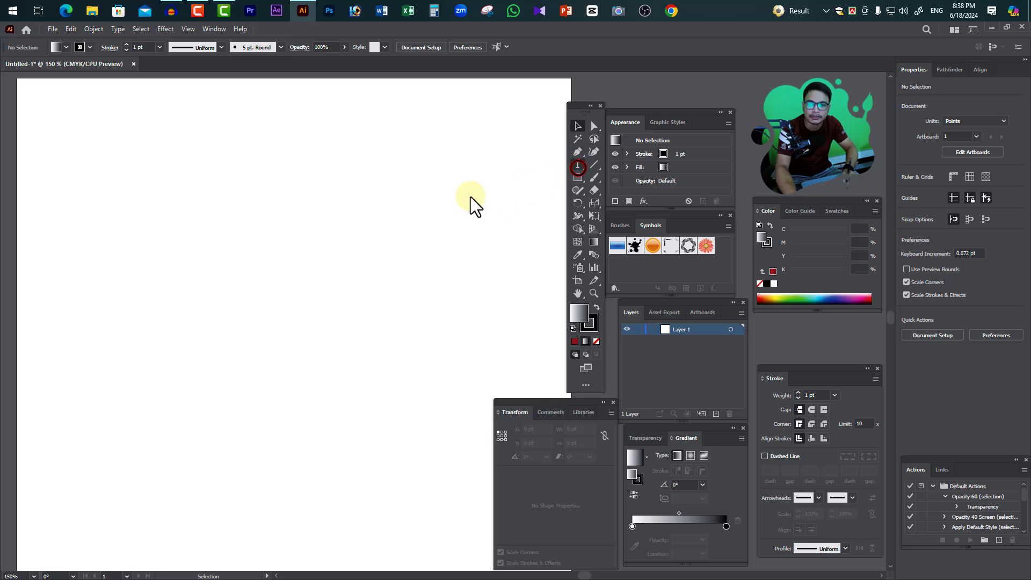
left_click_drag(260, 187, 268, 195)
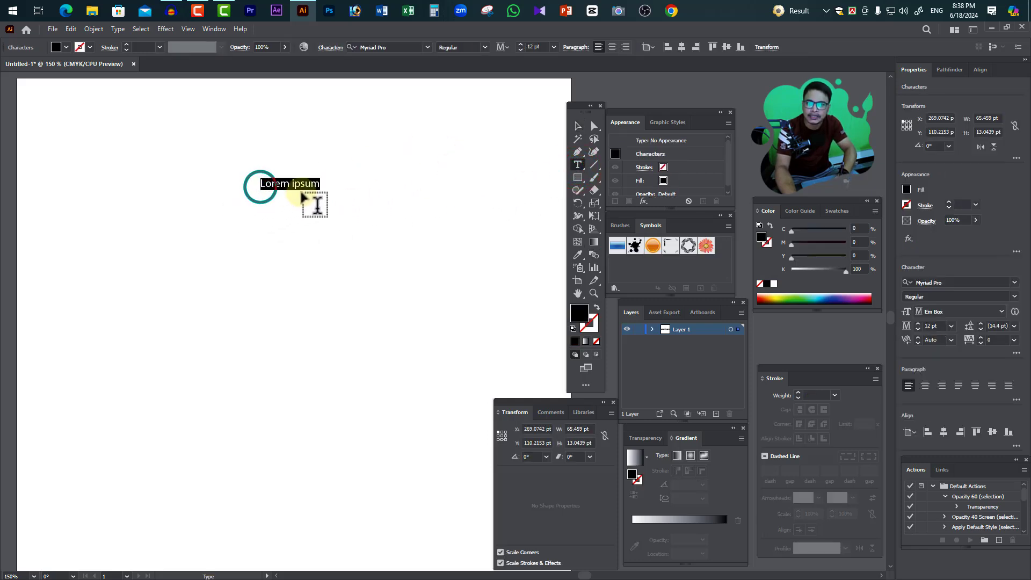
left_click(578, 126)
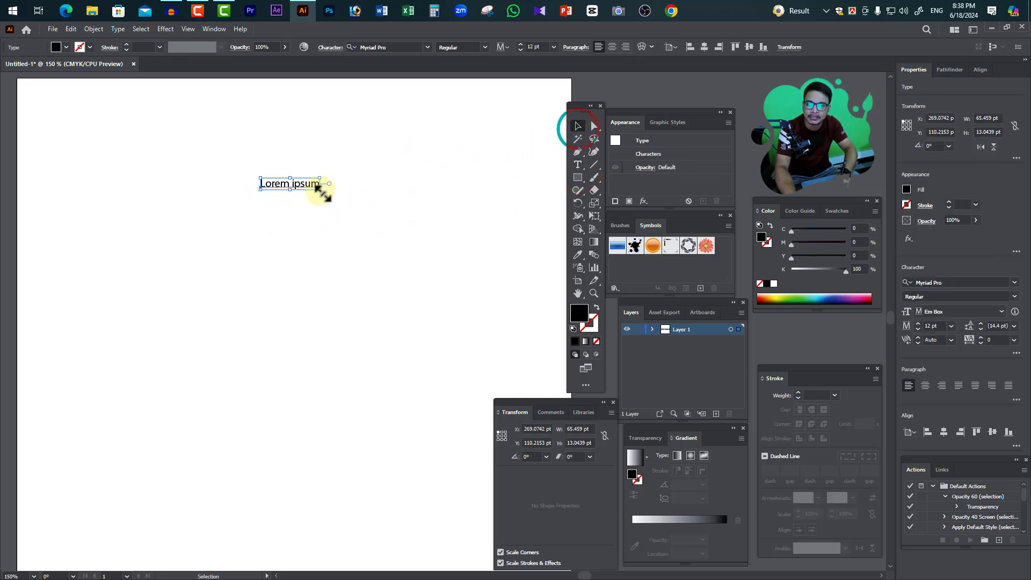
left_click_drag(320, 189, 552, 315)
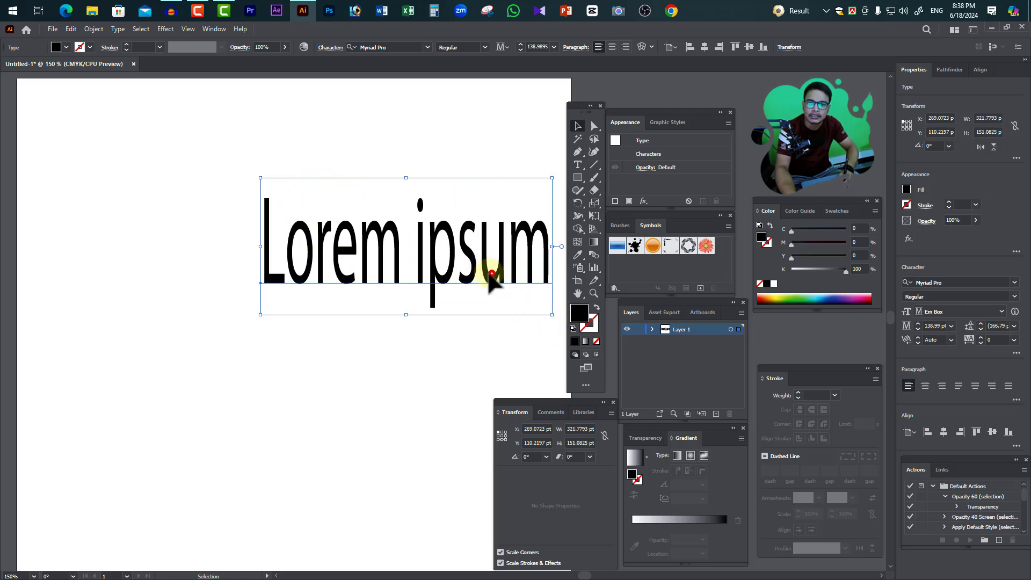
left_click_drag(486, 271, 392, 228)
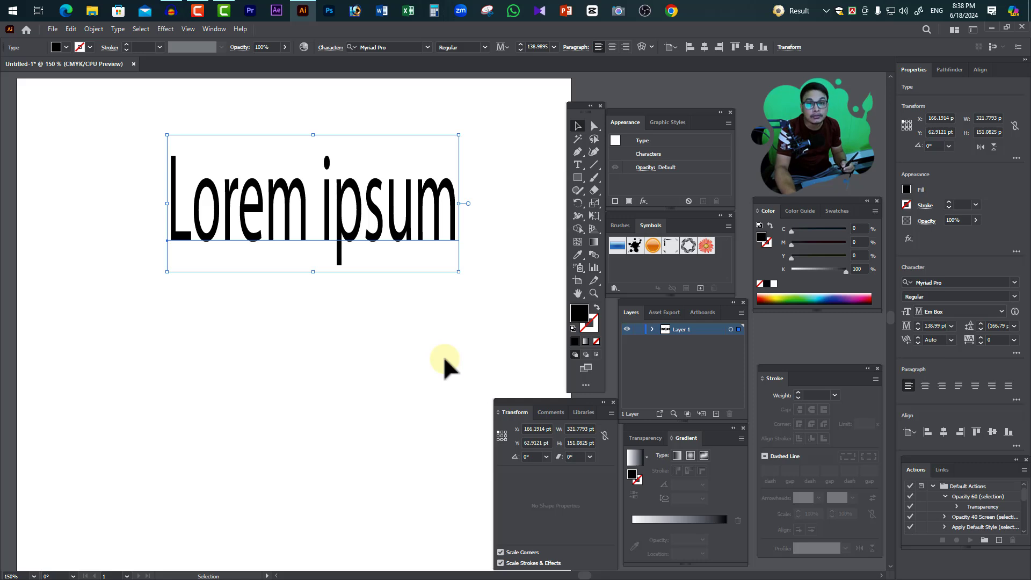
Step: Check the text in Outline view, nudge it slightly, and return to Preview
key("ctrl+shift+b")
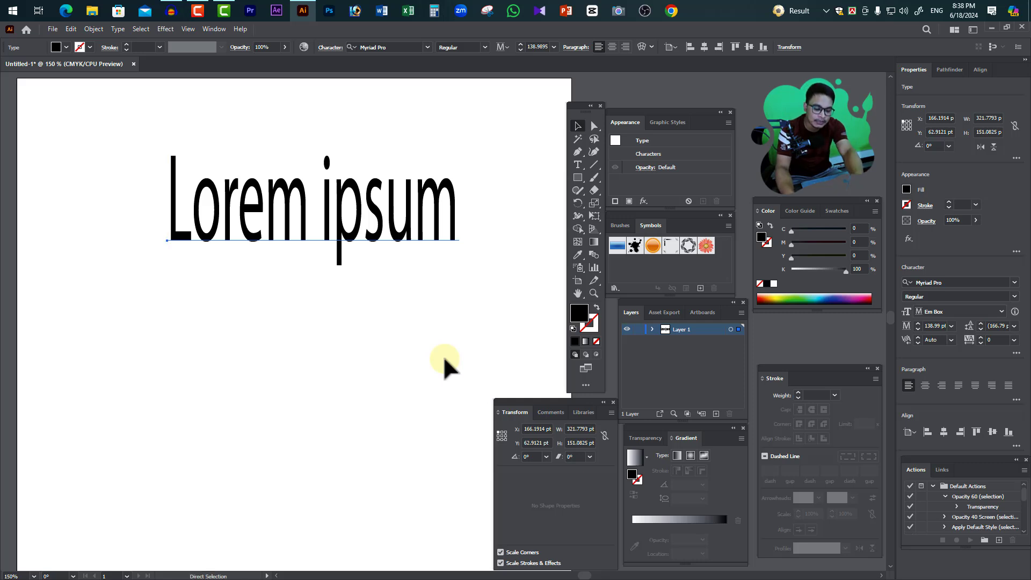
key("ctrl+y")
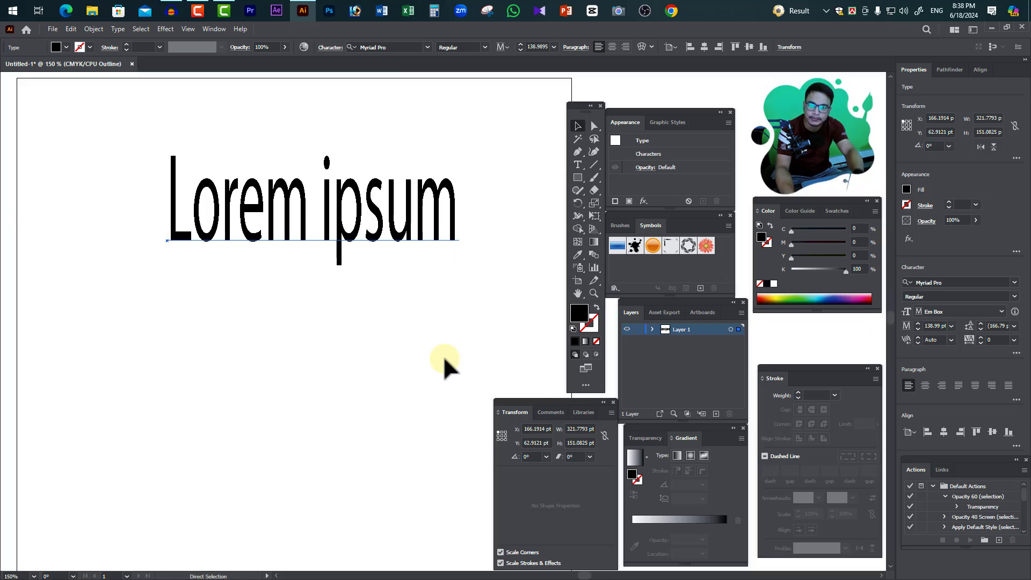
key("ctrl+shift+b")
left_click_drag(412, 235, 408, 241)
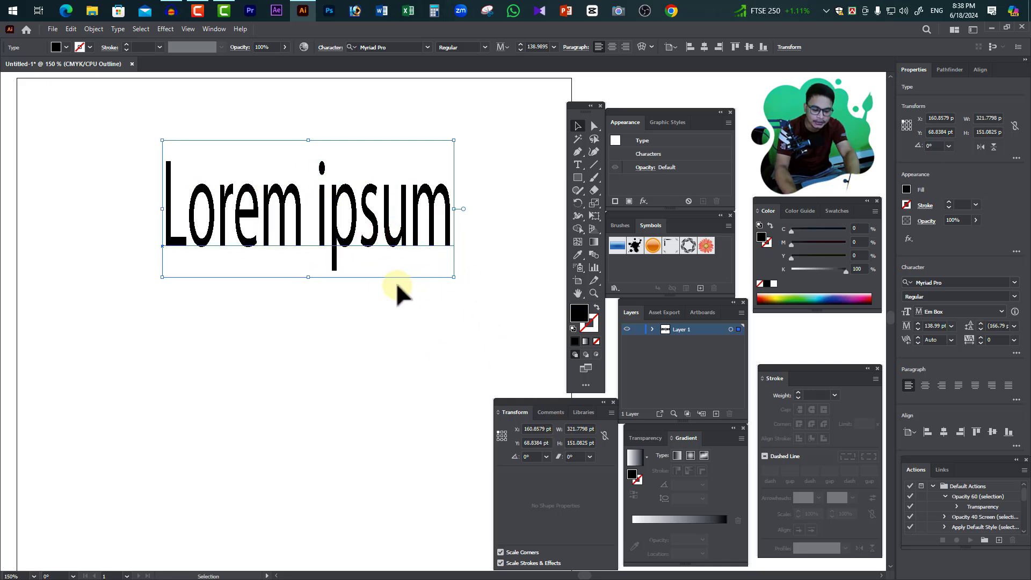
key("ctrl+y")
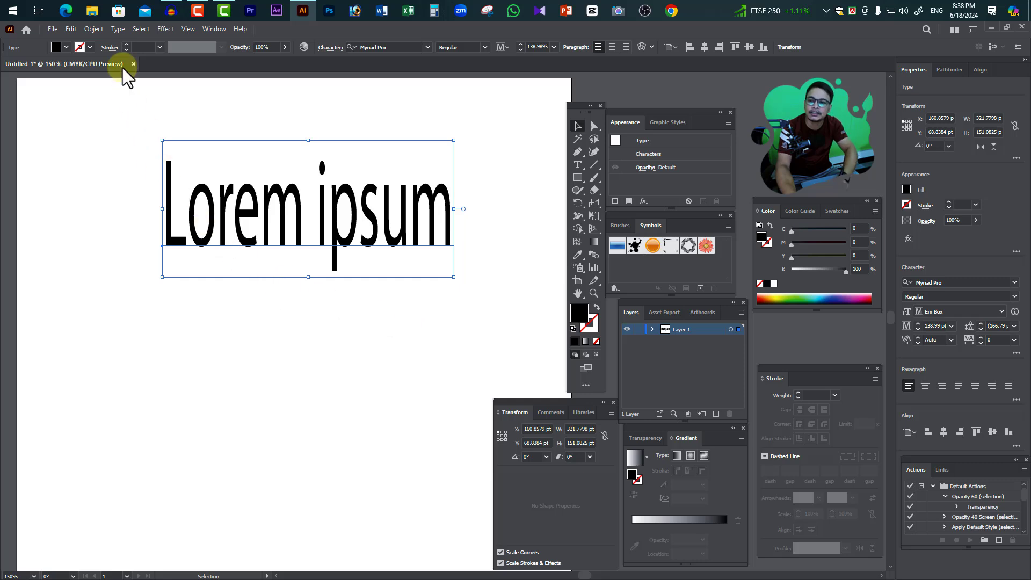
Step: Expand the Lorem ipsum text into shapes, inspect them in Outline view, then undo
left_click(93, 29)
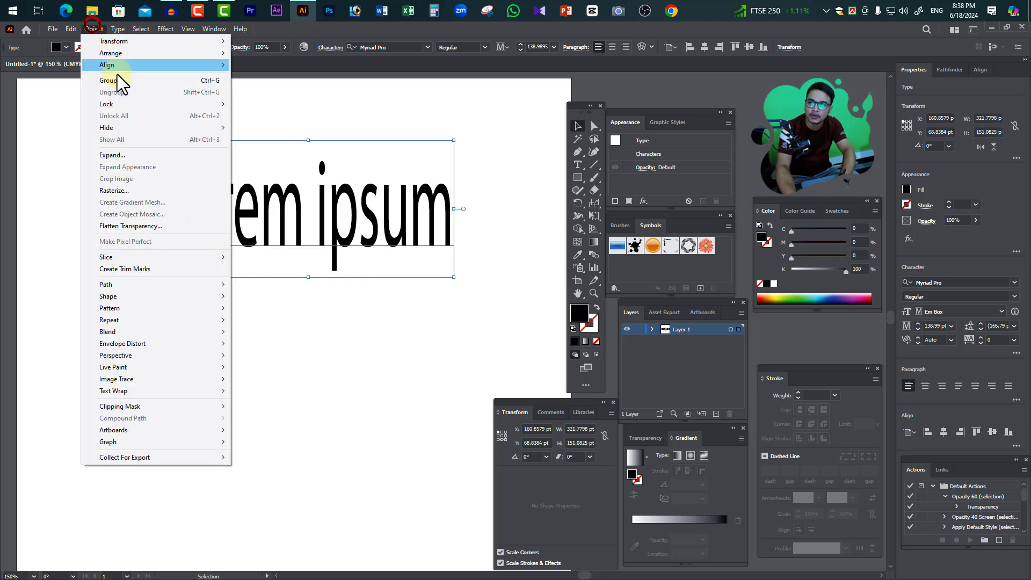
left_click(127, 154)
left_click(232, 361)
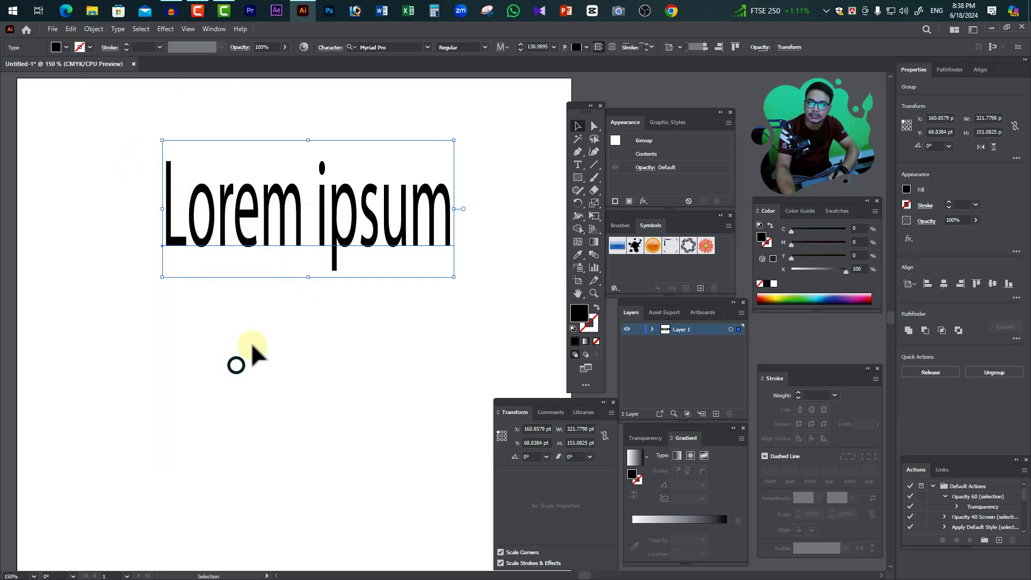
key("ctrl+y")
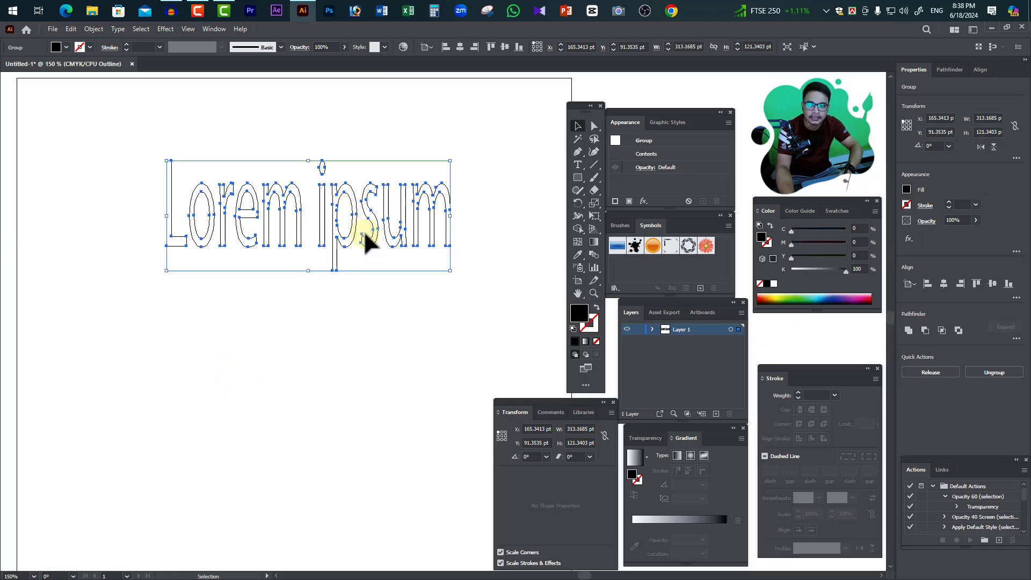
left_click(486, 225)
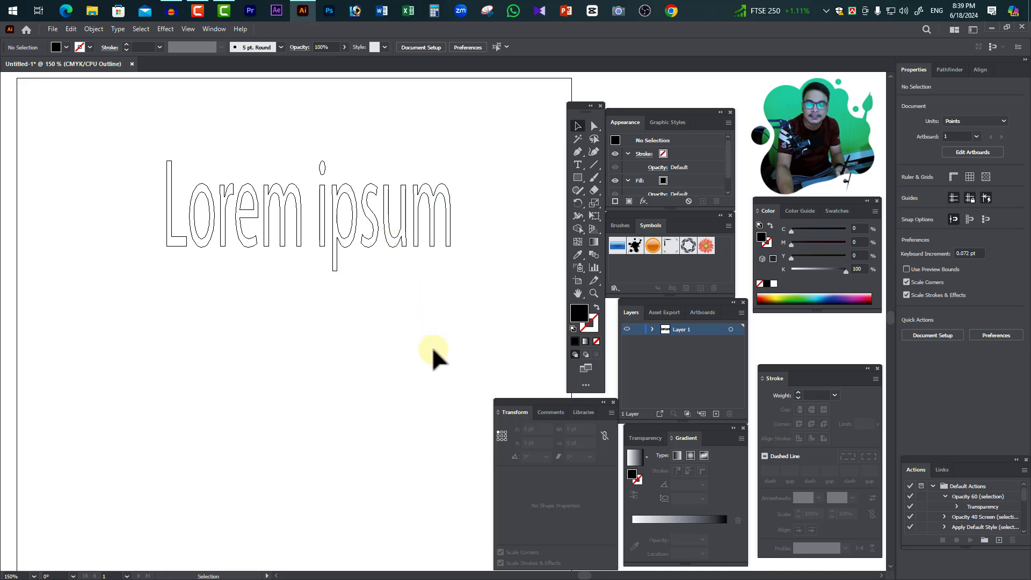
key("ctrl+z")
key("ctrl+z")
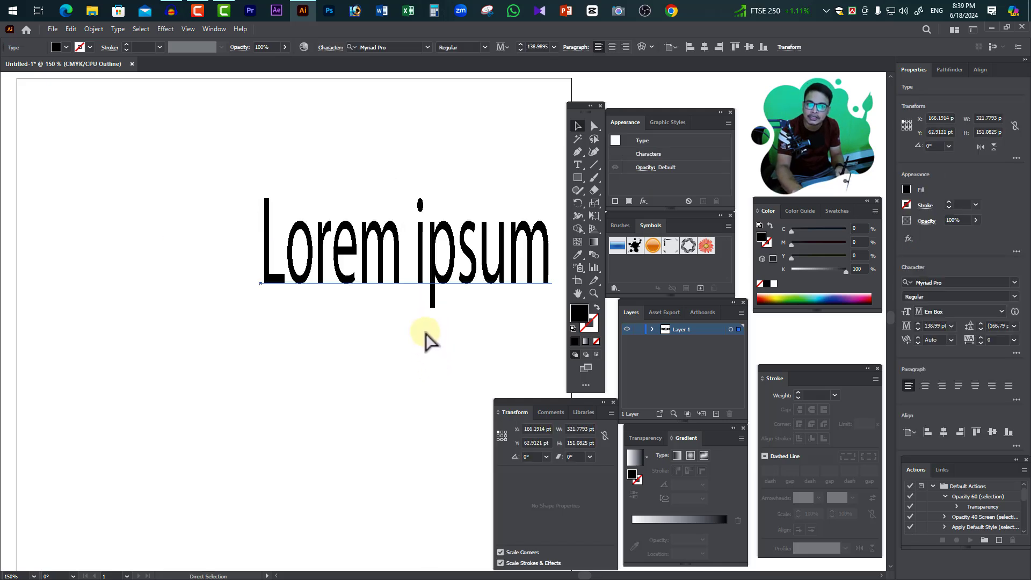
Step: Enter the text for editing, dismiss its context menu, and move it up-left
key("v")
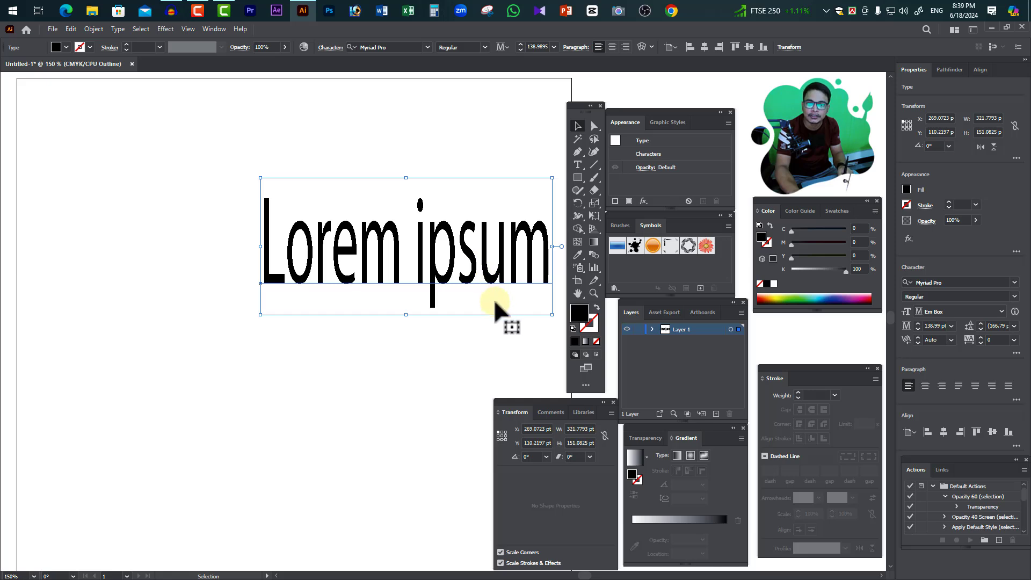
double_click(505, 271)
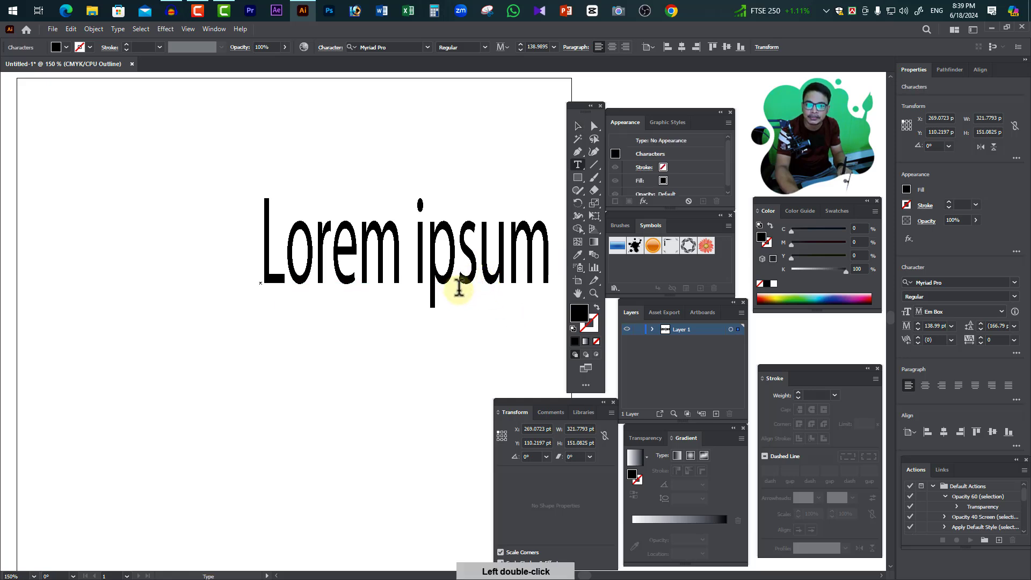
right_click(465, 278)
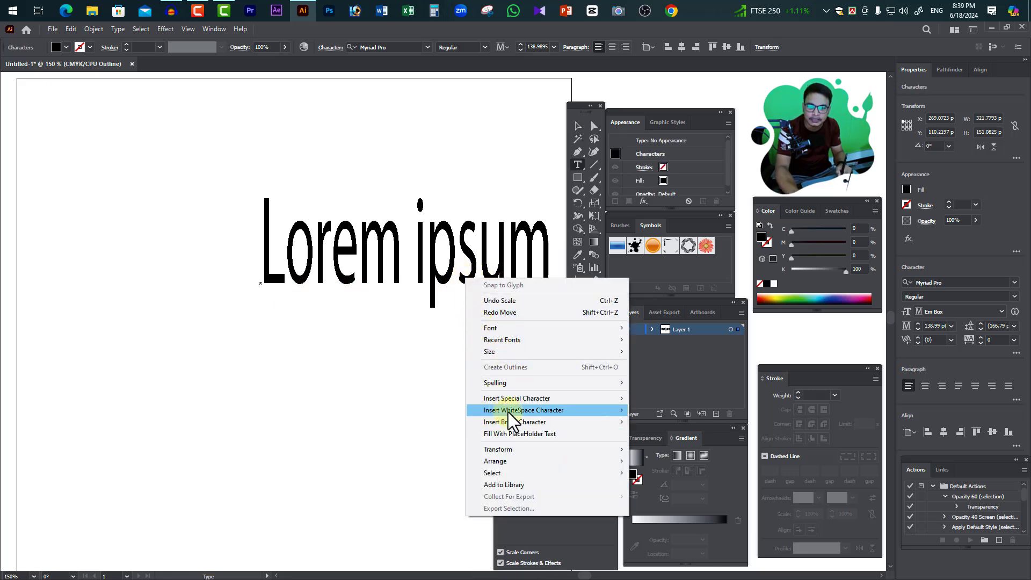
mouse_move(523, 410)
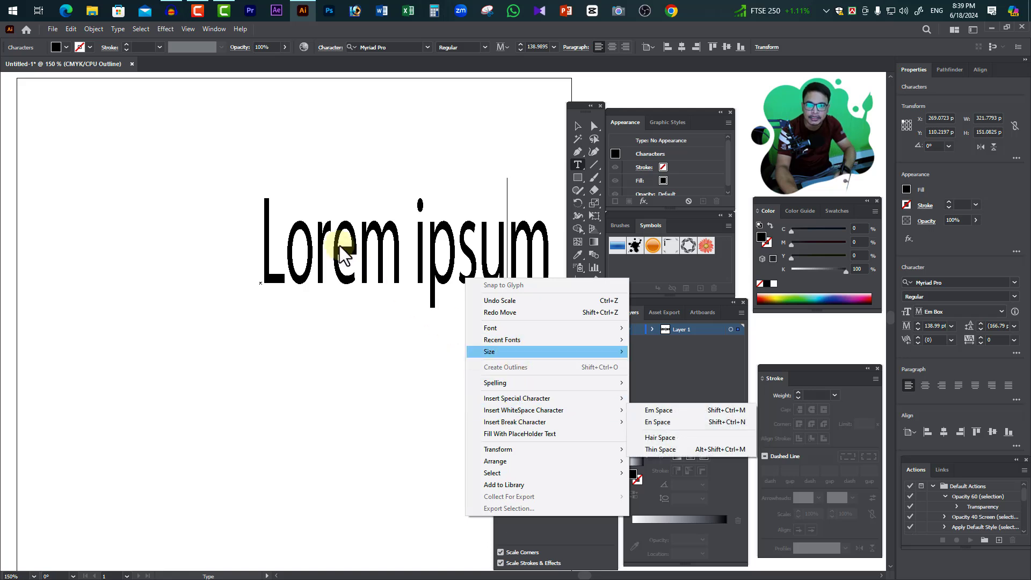
left_click(408, 180)
left_click(578, 125)
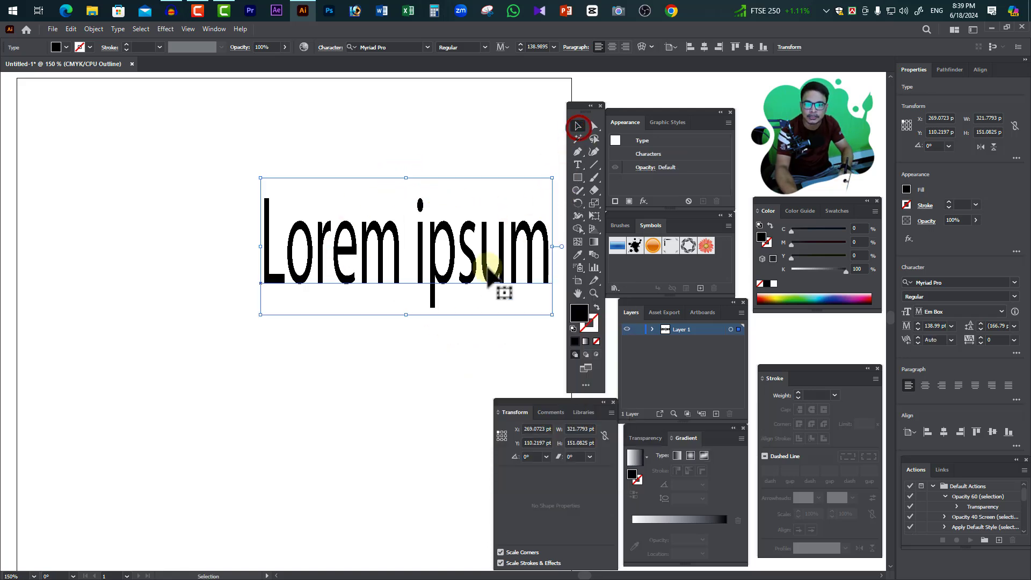
left_click_drag(489, 277, 360, 202)
Step: Apply Create Outlines to the text, then undo back to 12 pt live type
right_click(371, 221)
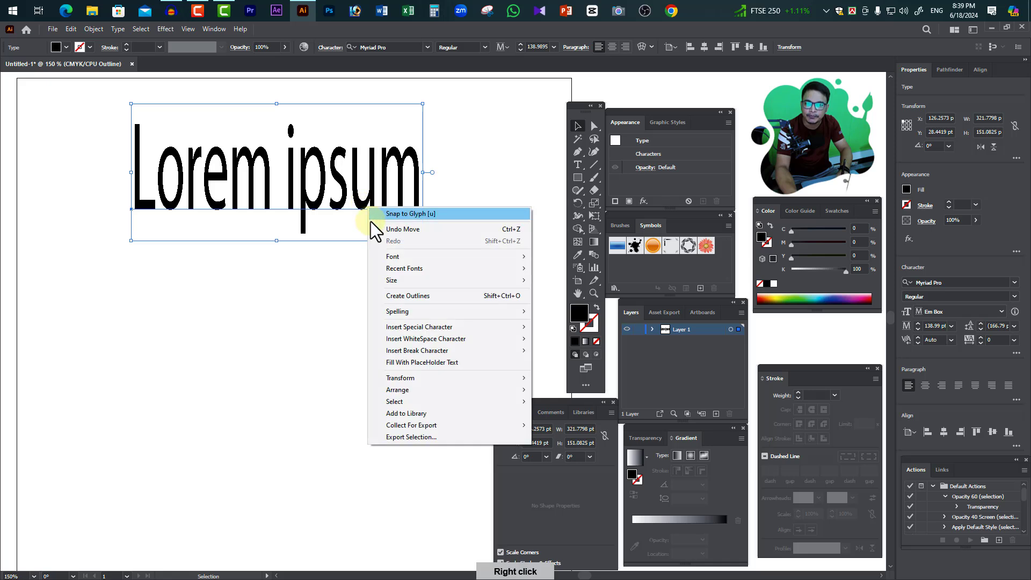
left_click(417, 296)
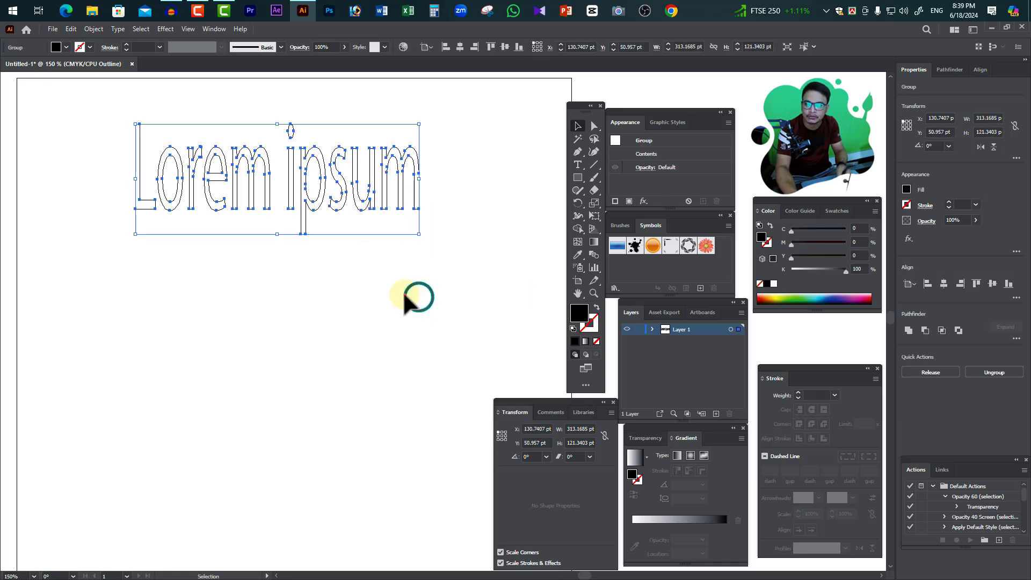
key("ctrl+z")
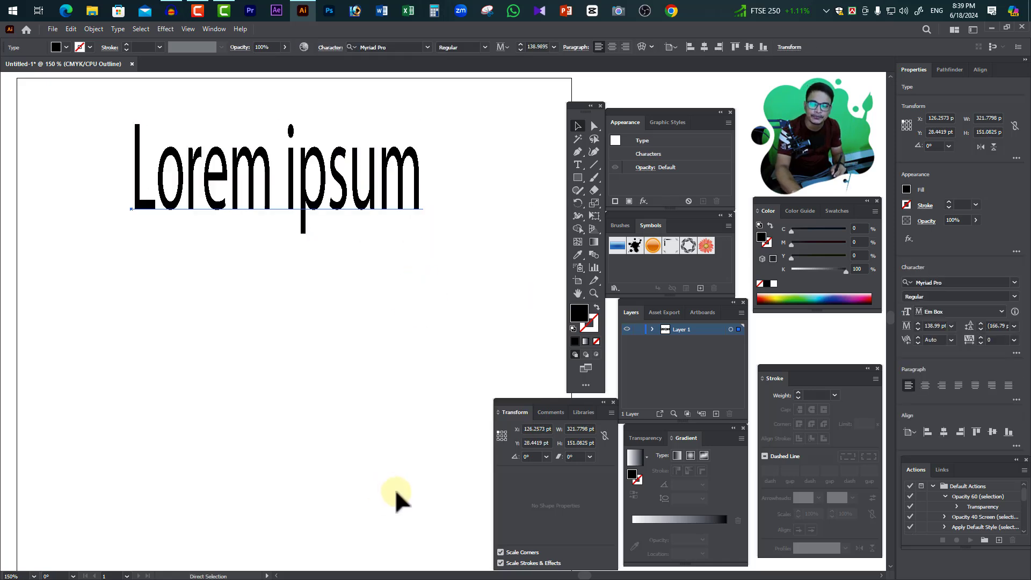
key("ctrl+z")
key("ctrl+z")
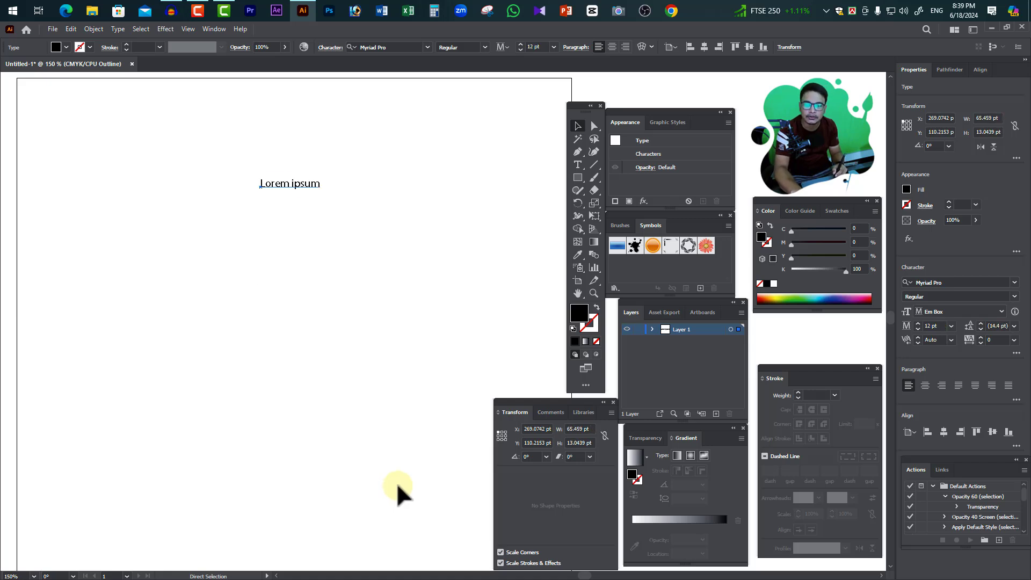
key("ctrl+z")
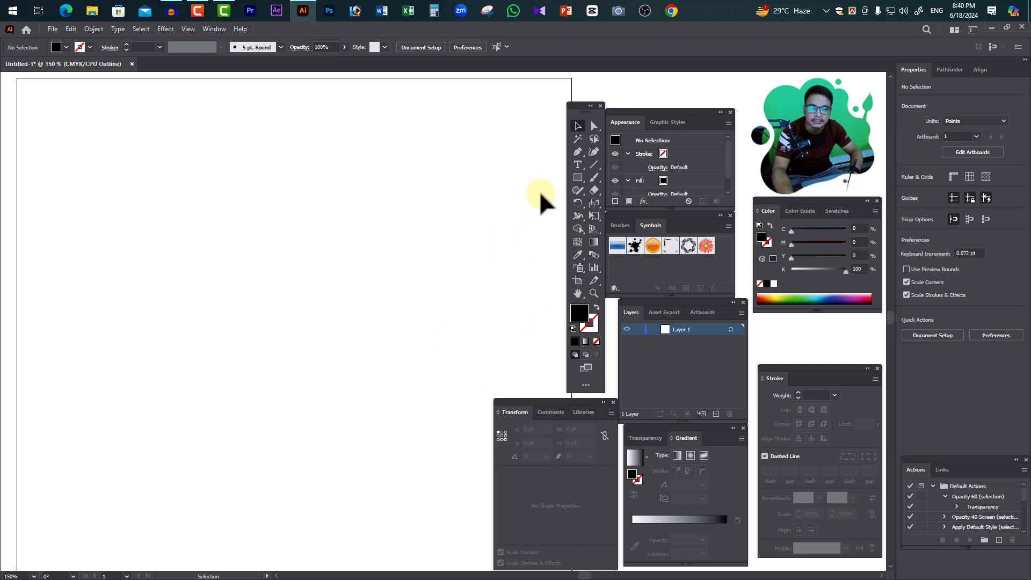
Step: Draw a roughly 202 pt square and give it a pink fill
left_click(577, 178)
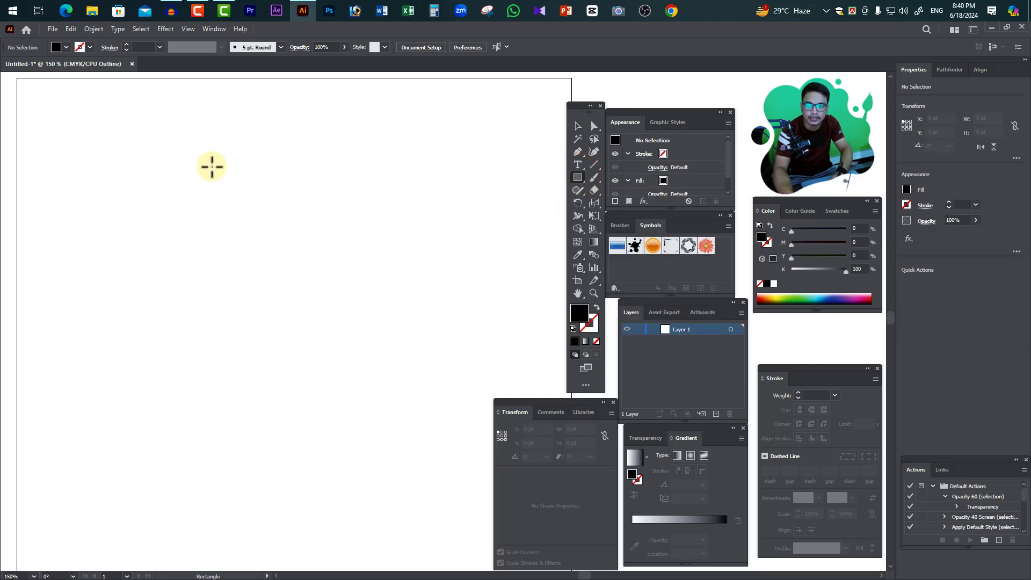
mouse_move(269, 169)
left_mouse_down()
mouse_move(444, 323)
mouse_move(453, 353)
left_mouse_up()
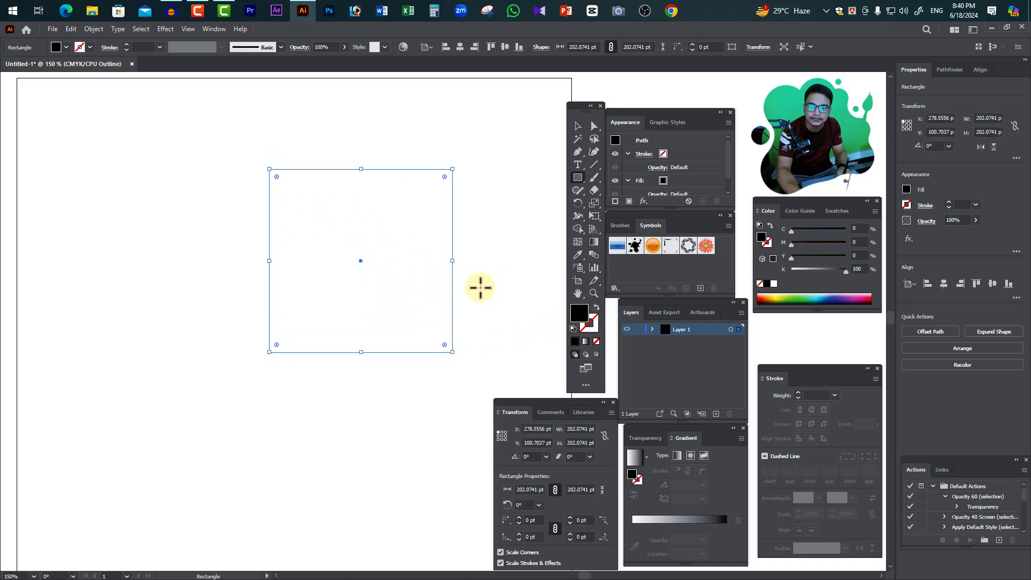
double_click(580, 314)
left_click_drag(610, 395, 620, 413)
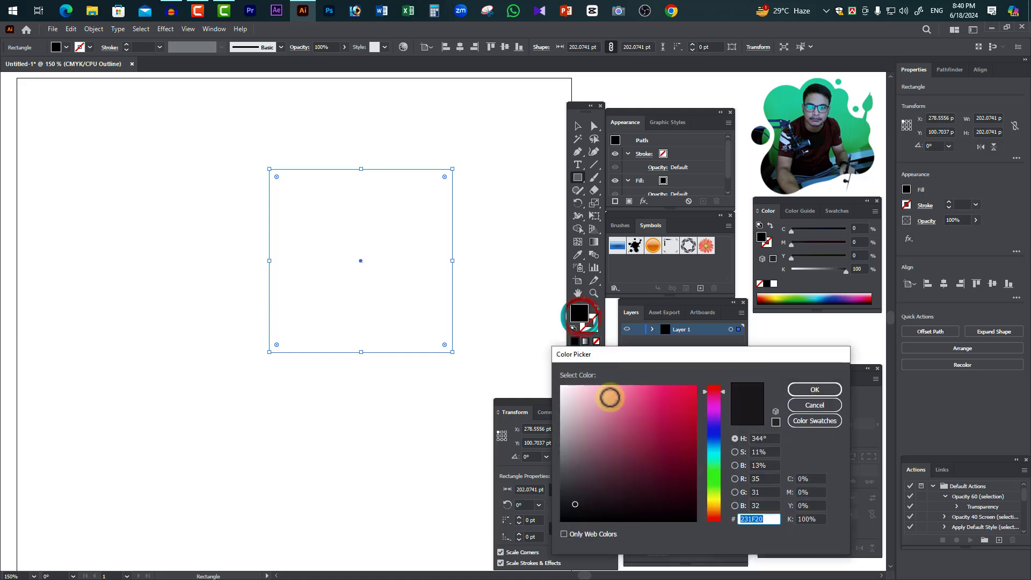
left_click(814, 390)
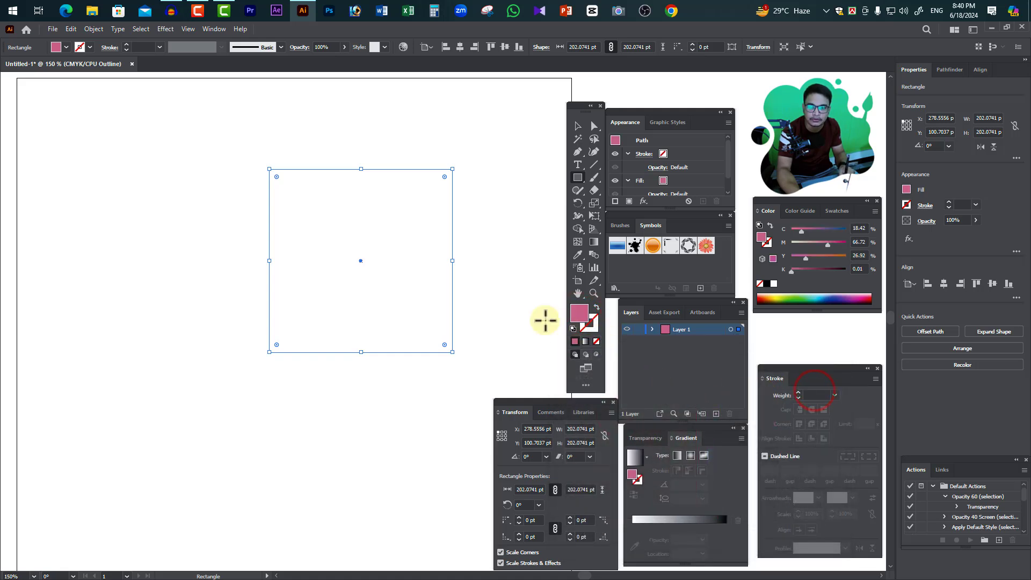
Step: Give the square a 1 pt deep red stroke, colour C11043
left_click(594, 327)
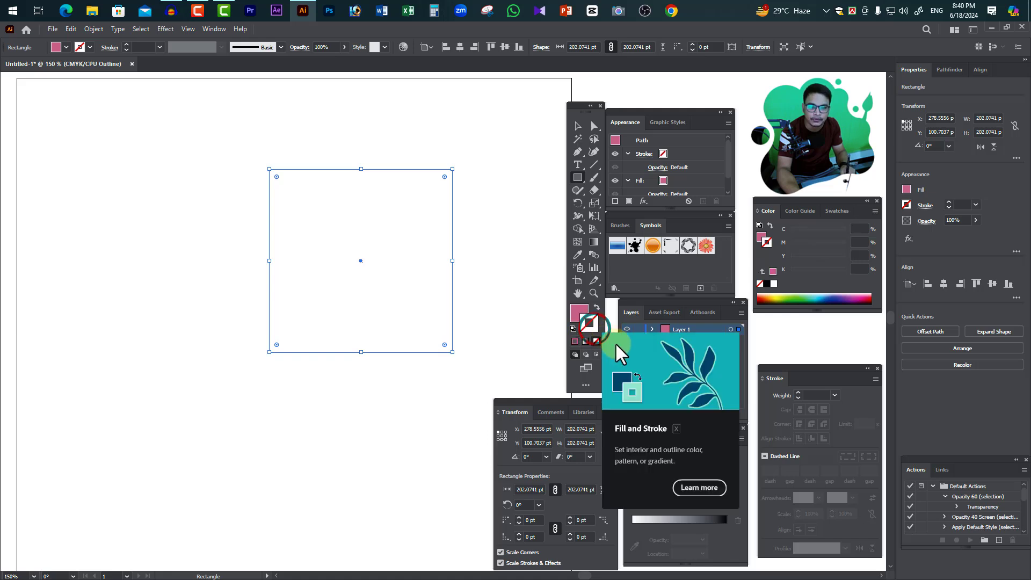
double_click(593, 328)
left_click(683, 409)
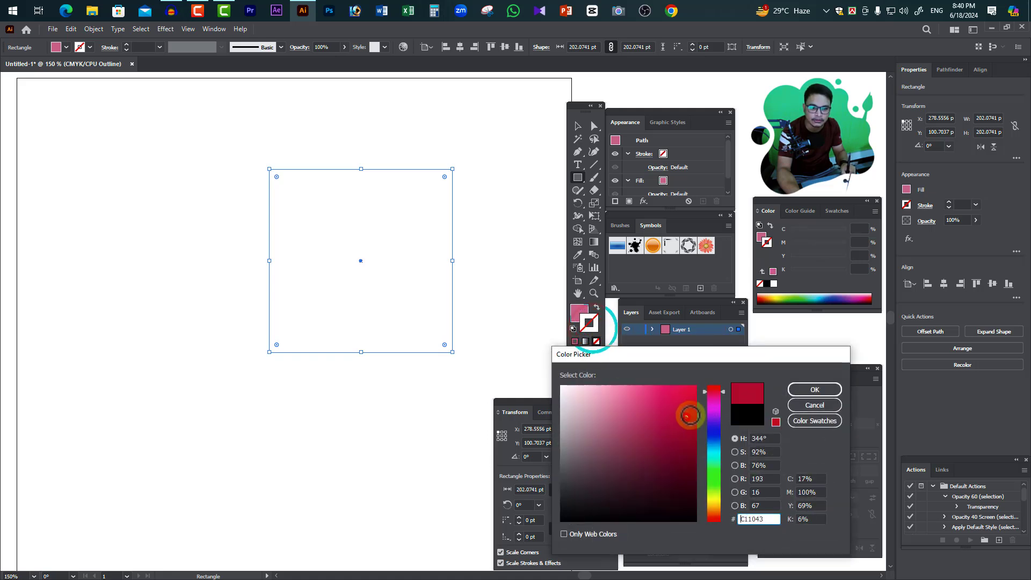
left_click(803, 389)
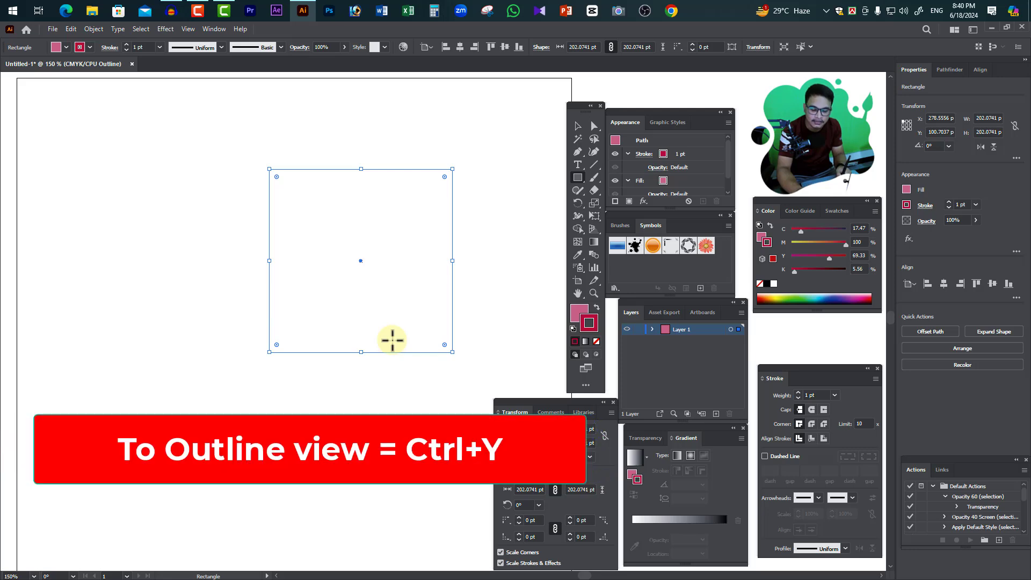
Step: Raise the pink square's stroke weight to 9 pt, then 18 pt, and reselect it
key("ctrl+y")
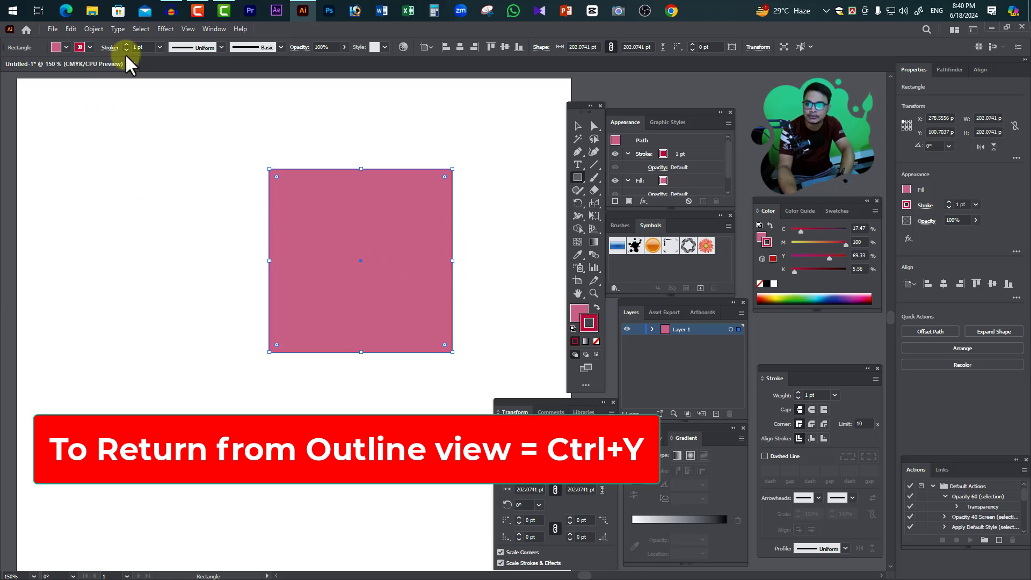
left_click(159, 48)
left_click(188, 184)
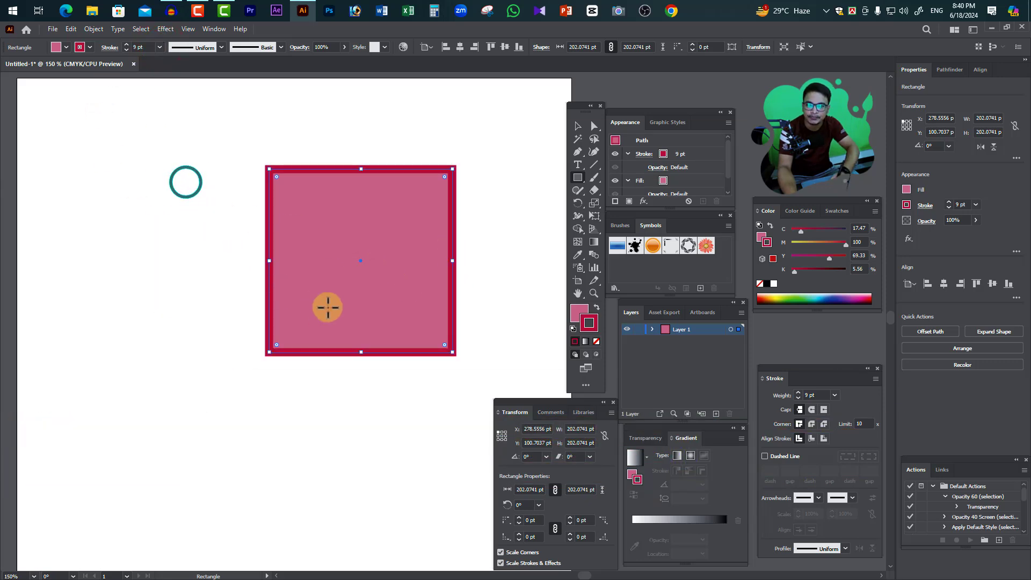
left_click(160, 47)
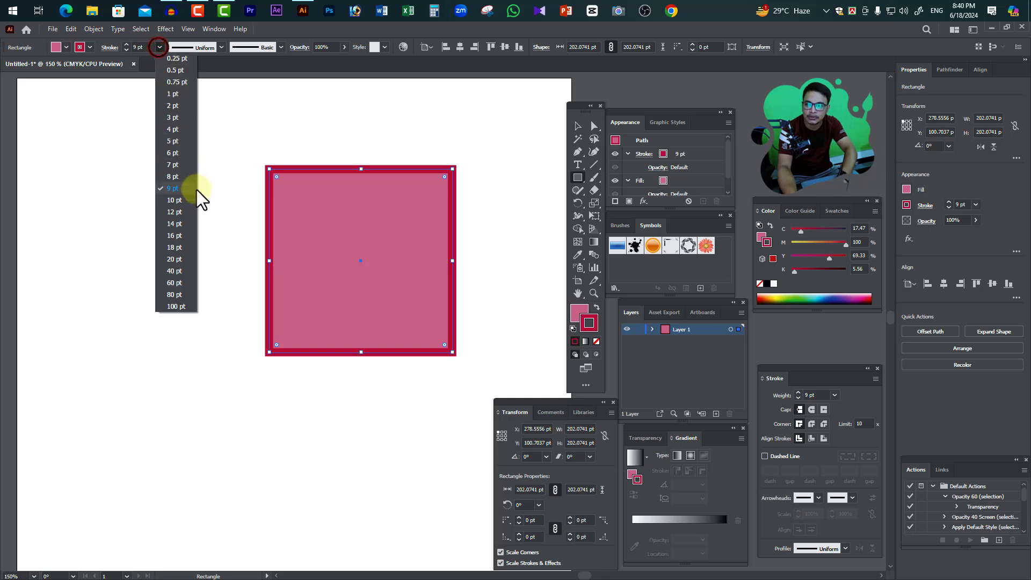
left_click(180, 248)
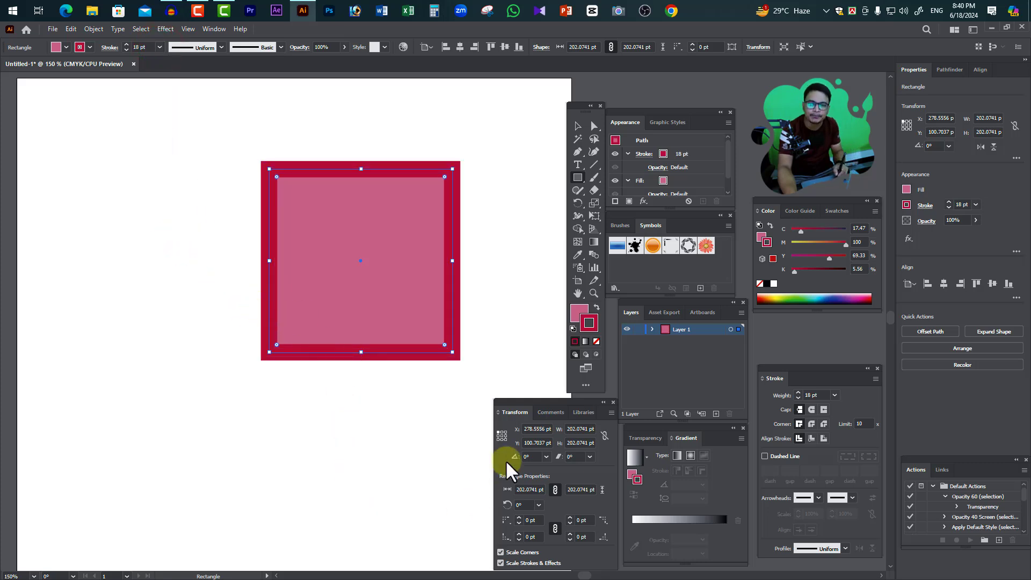
left_click(577, 126)
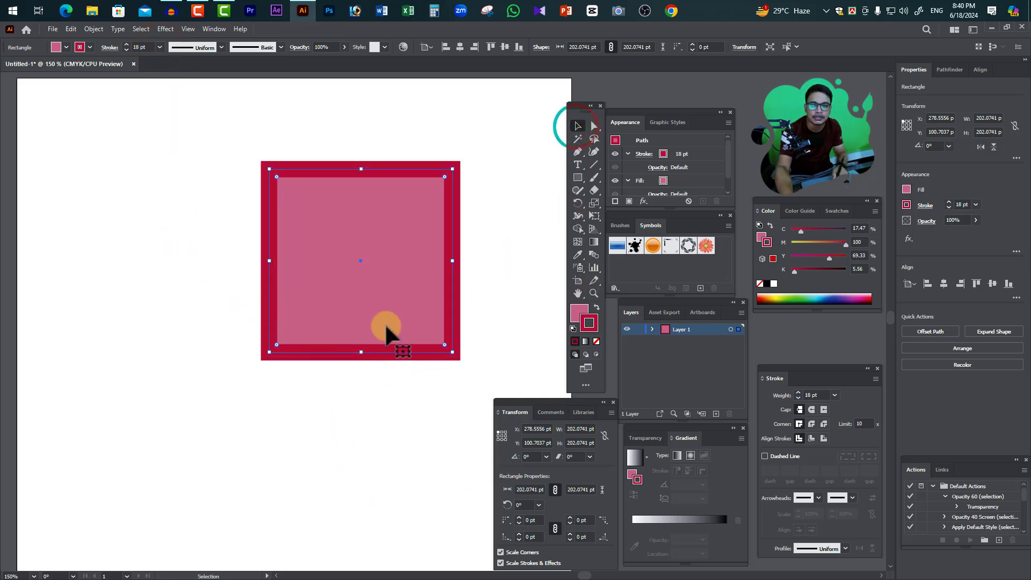
left_click(497, 321)
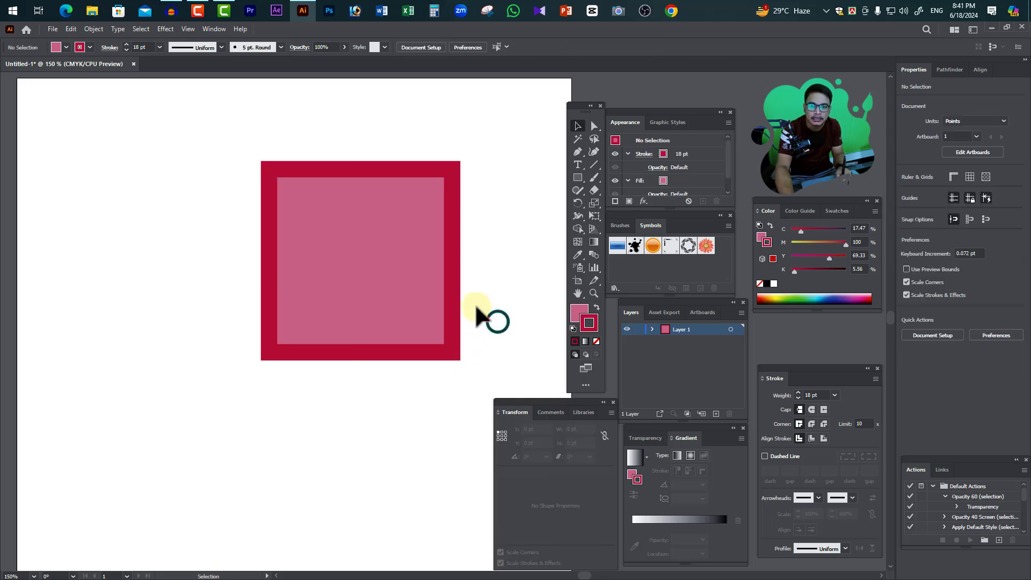
left_click(410, 334)
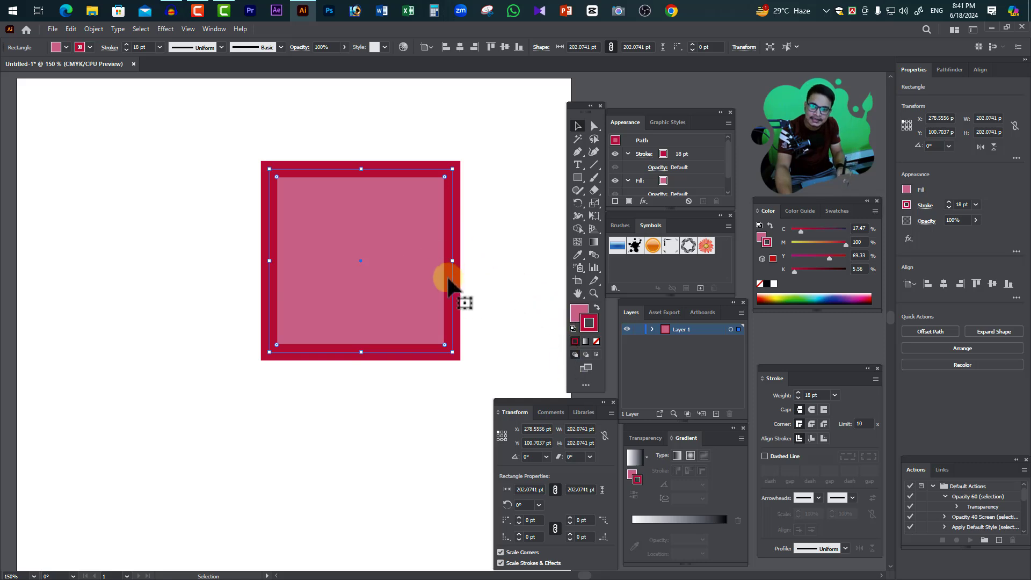
left_click(95, 29)
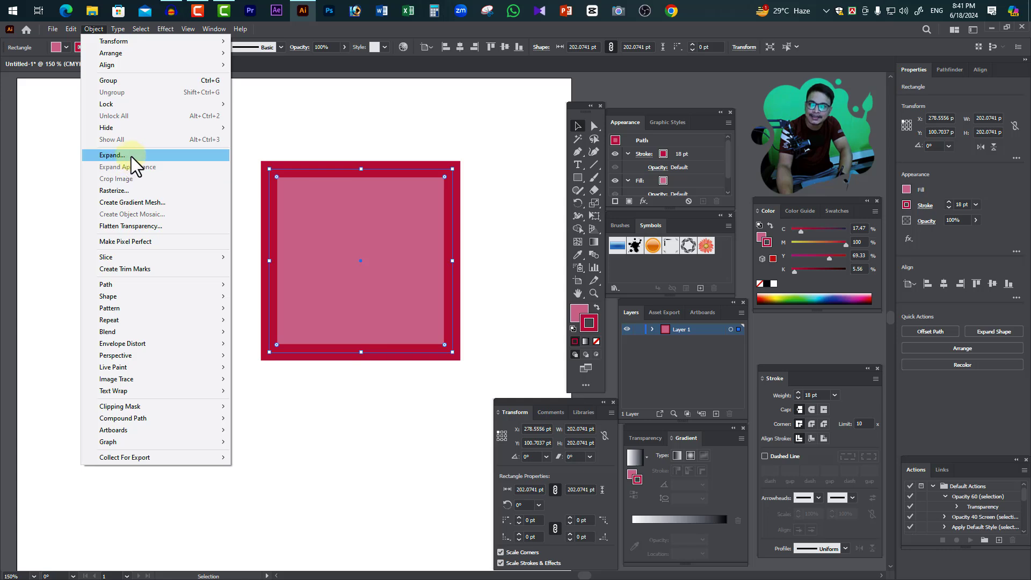
left_click(143, 156)
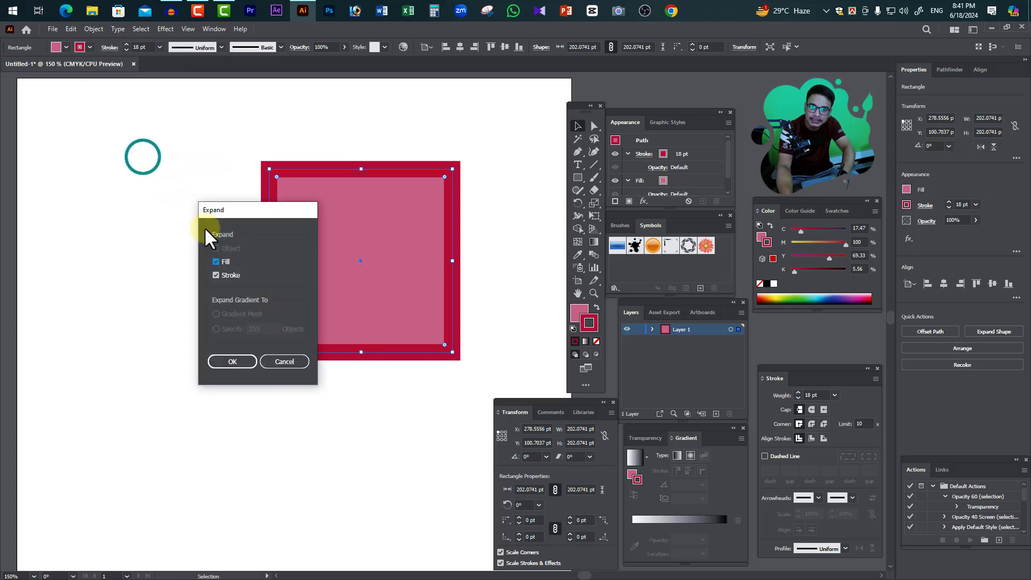
left_click(232, 362)
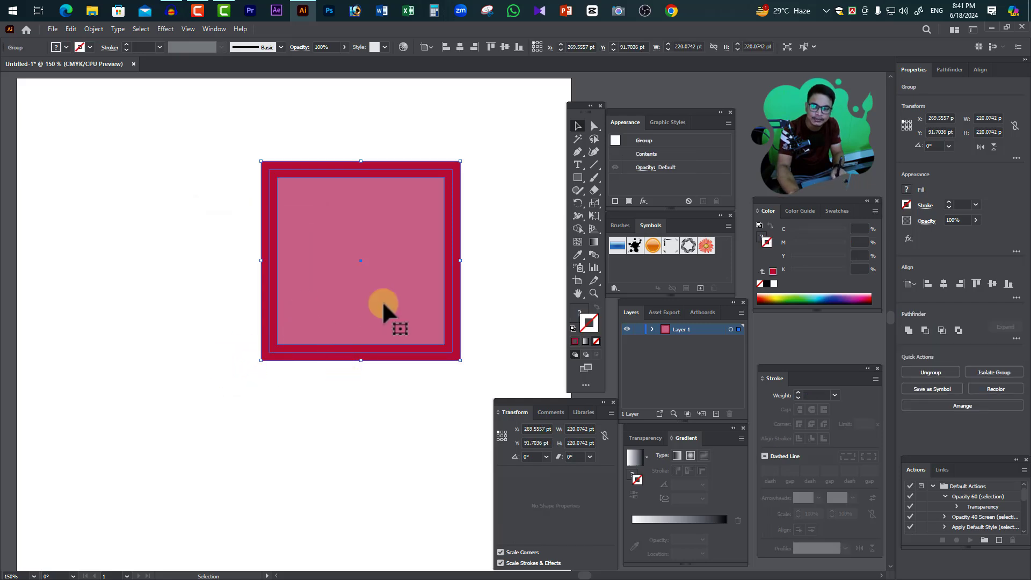
key("ctrl+z")
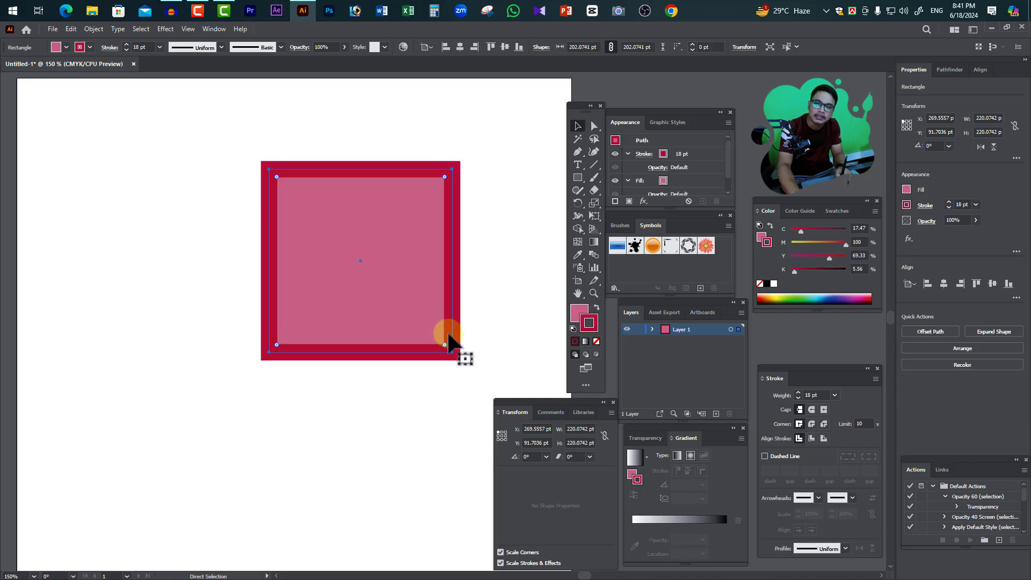
left_click(486, 349)
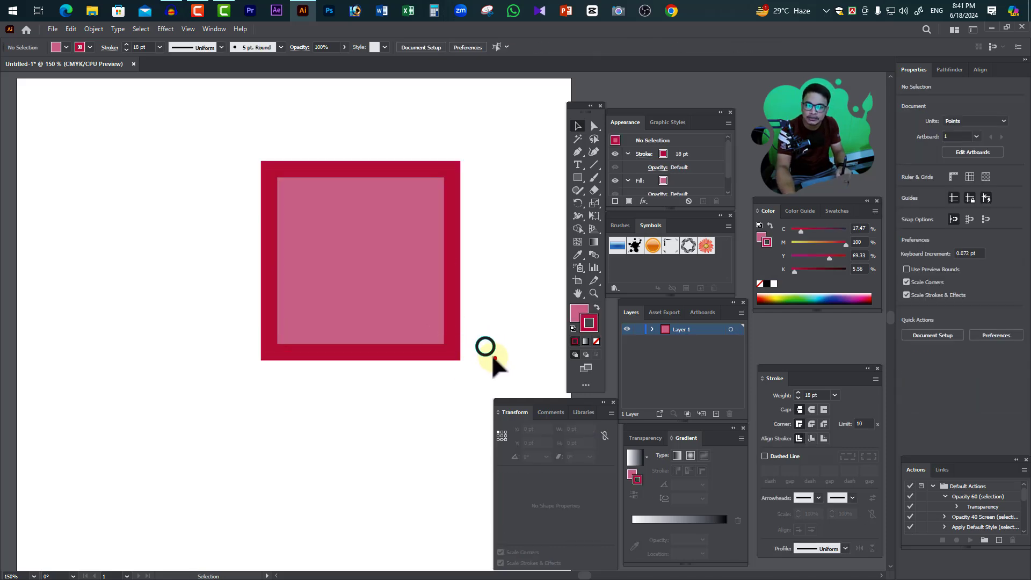
left_click(430, 333)
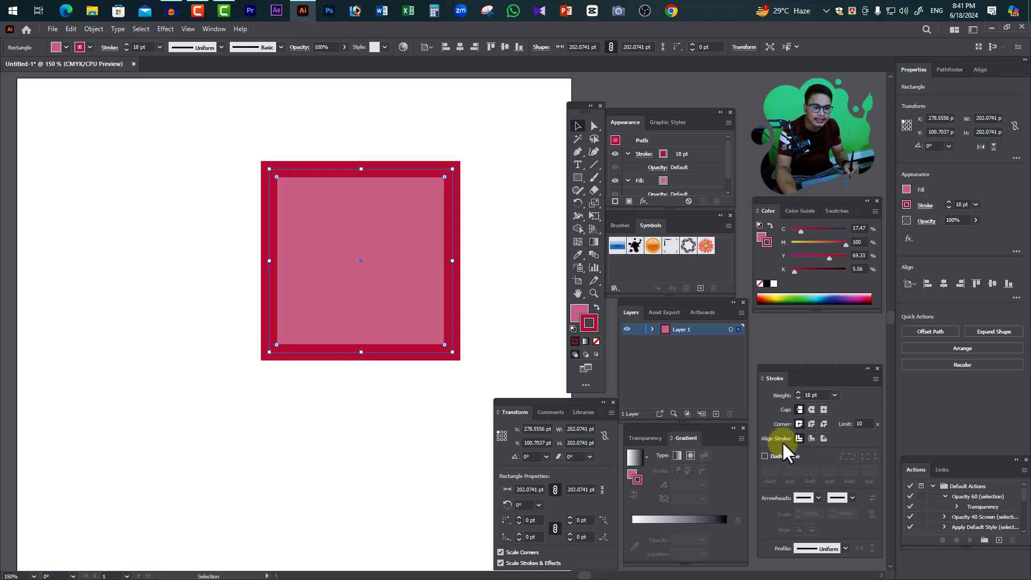
Step: Try Inside and Outside stroke alignment, leaving the 18 pt stroke aligned Inside
left_click(812, 438)
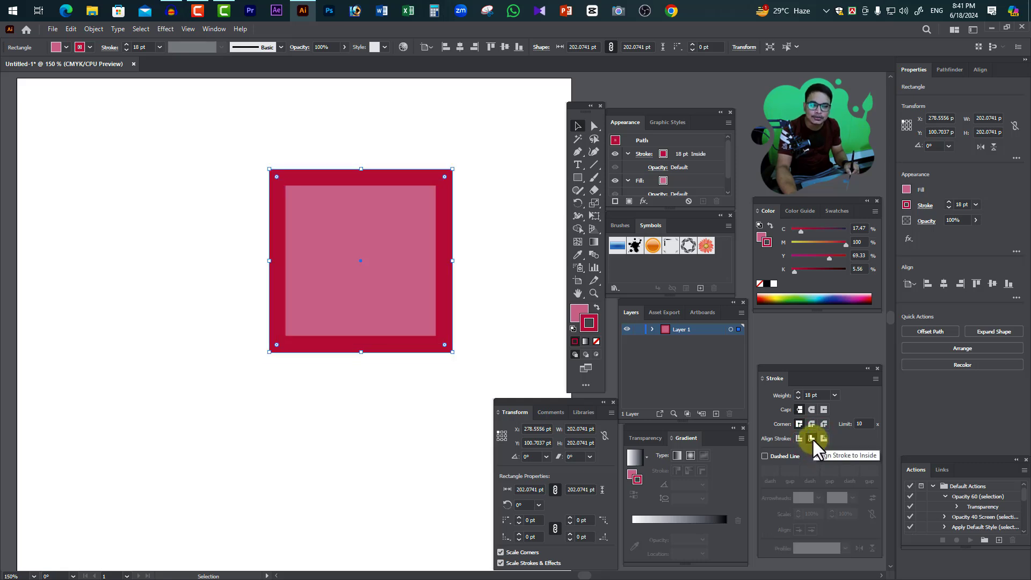
left_click(824, 438)
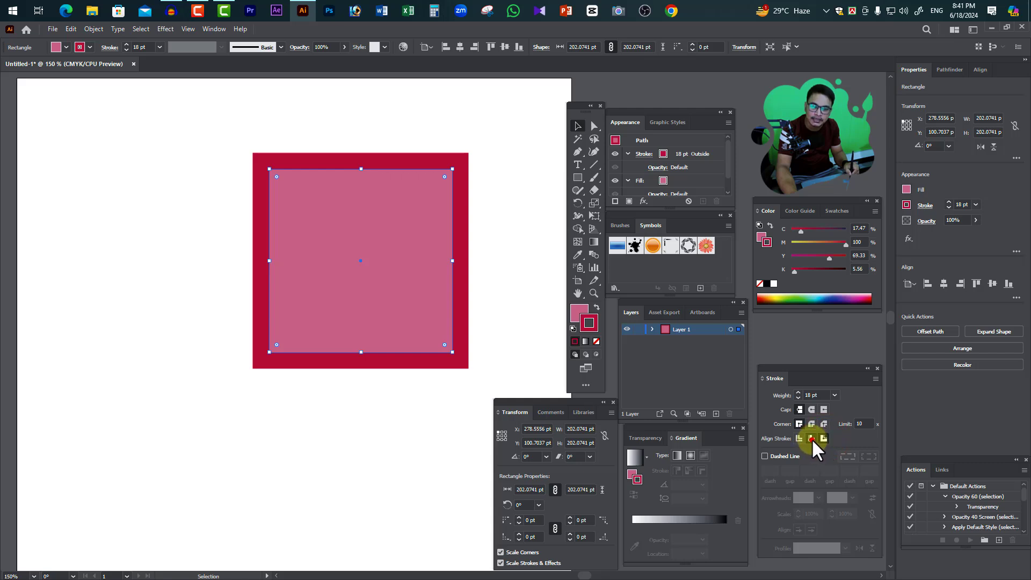
left_click(810, 438)
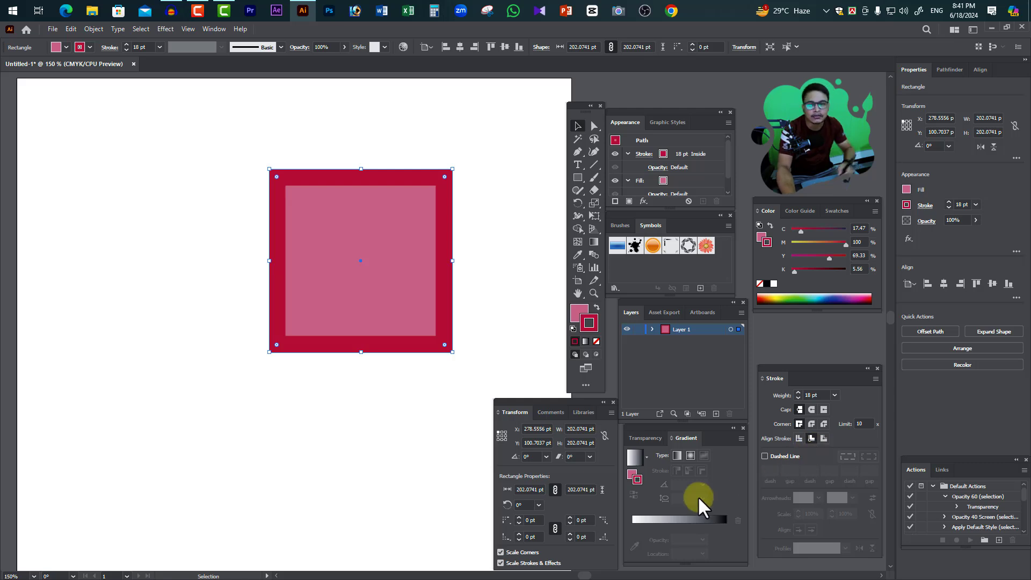
left_click(94, 29)
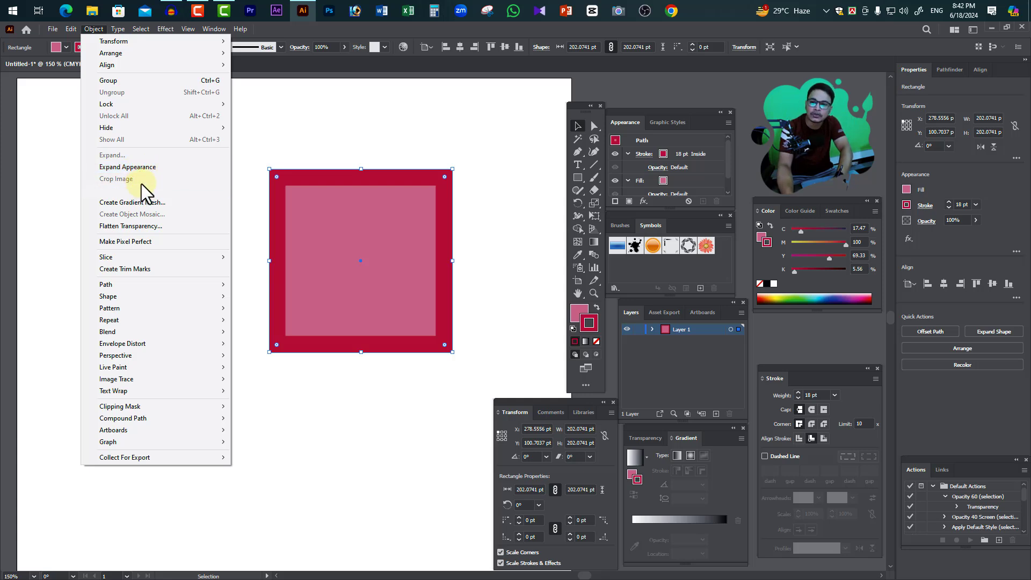
Step: Apply Expand Appearance to the square, attempt Expand, undo, and marquee-select it again
left_click(147, 169)
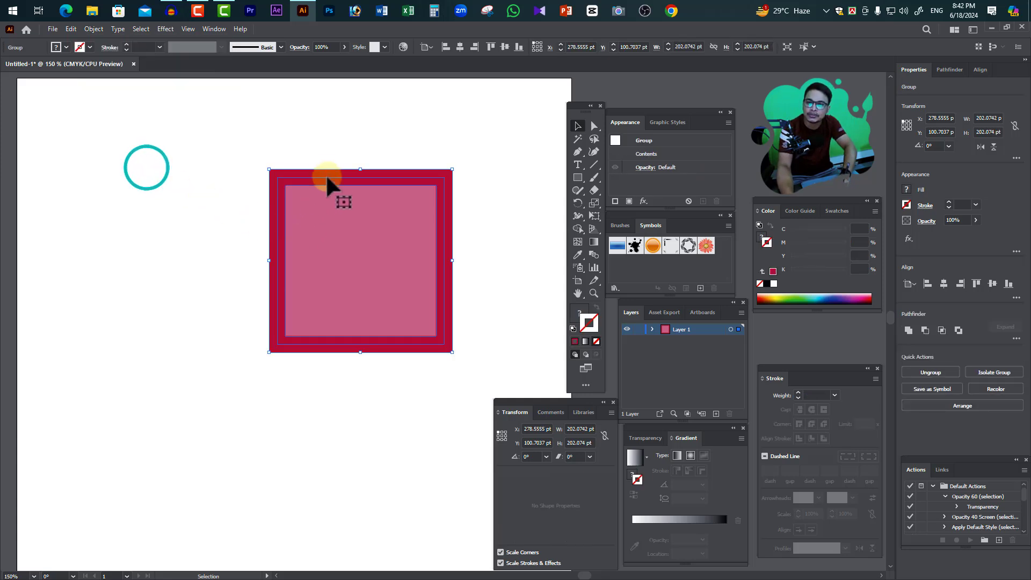
left_click(96, 31)
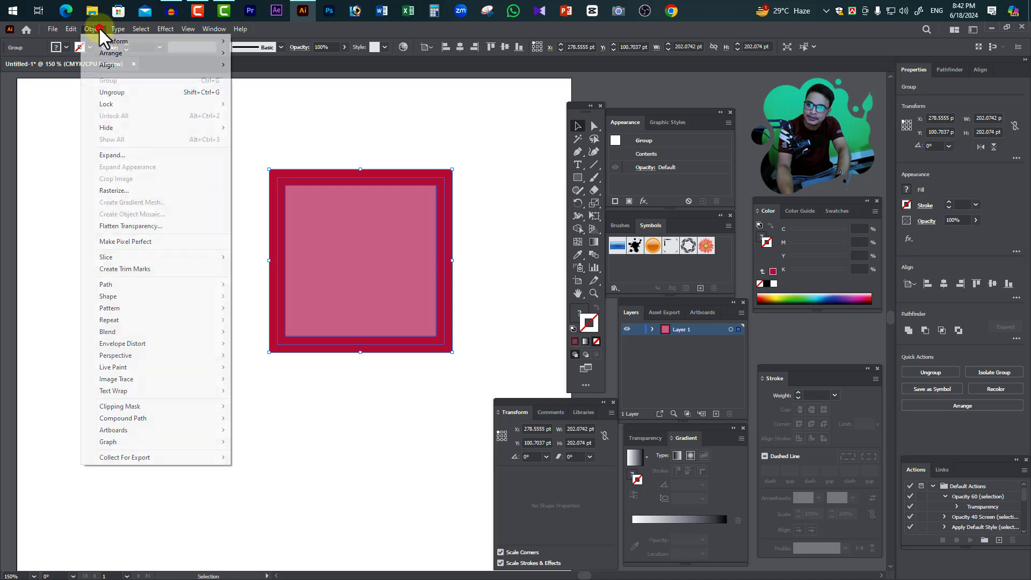
left_click(126, 155)
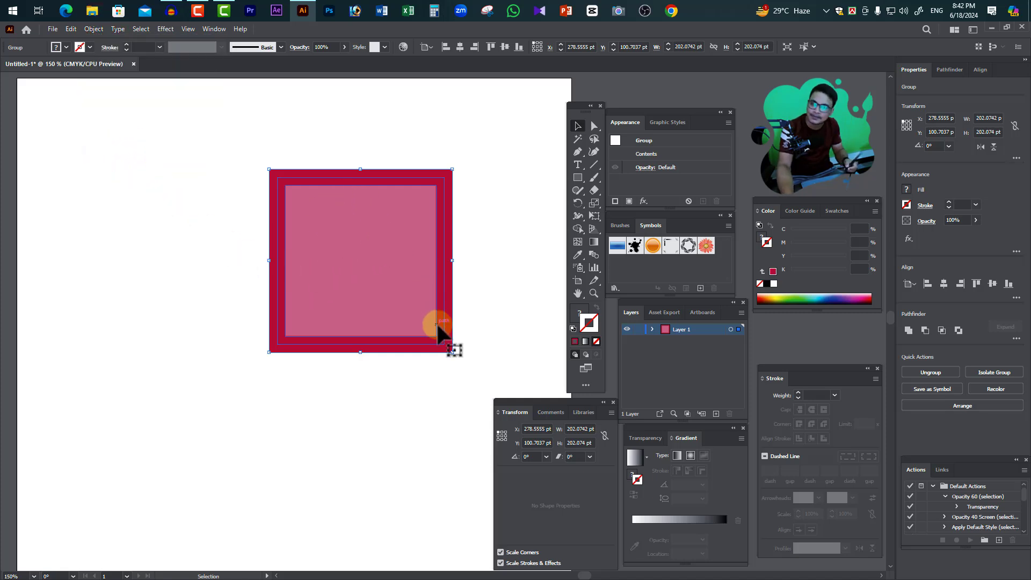
key("ctrl+z")
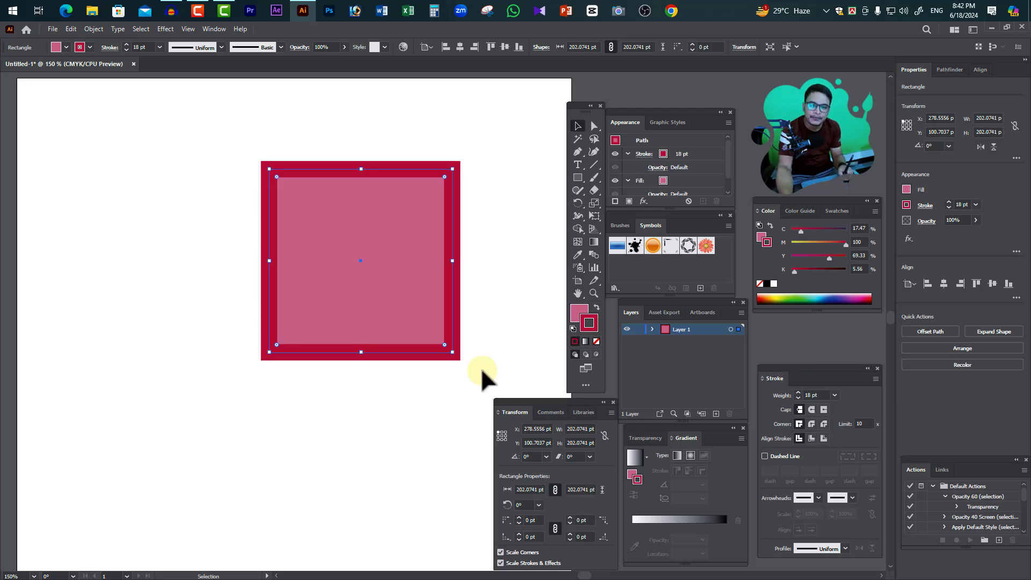
left_click_drag(488, 359, 408, 341)
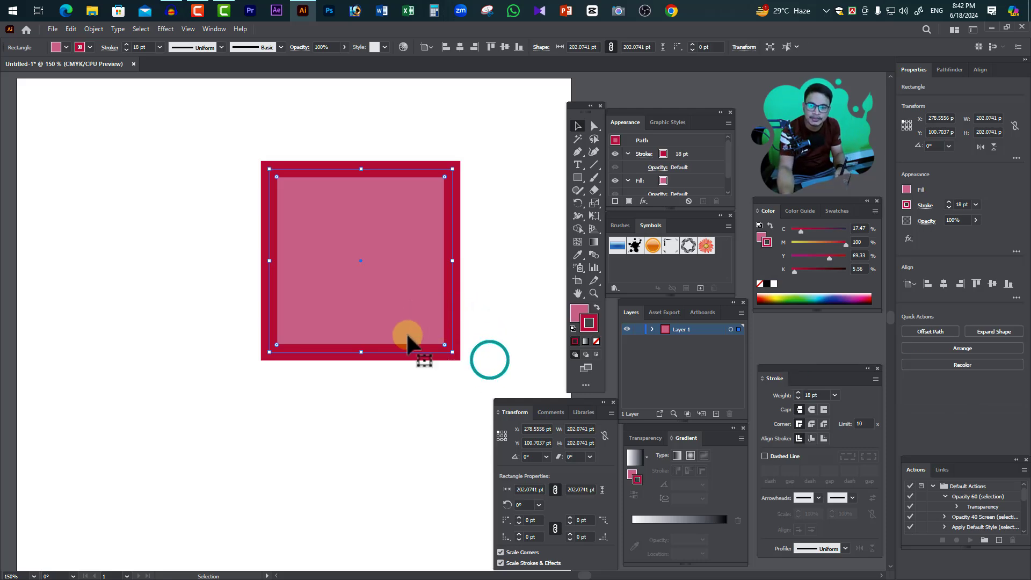
left_click(94, 30)
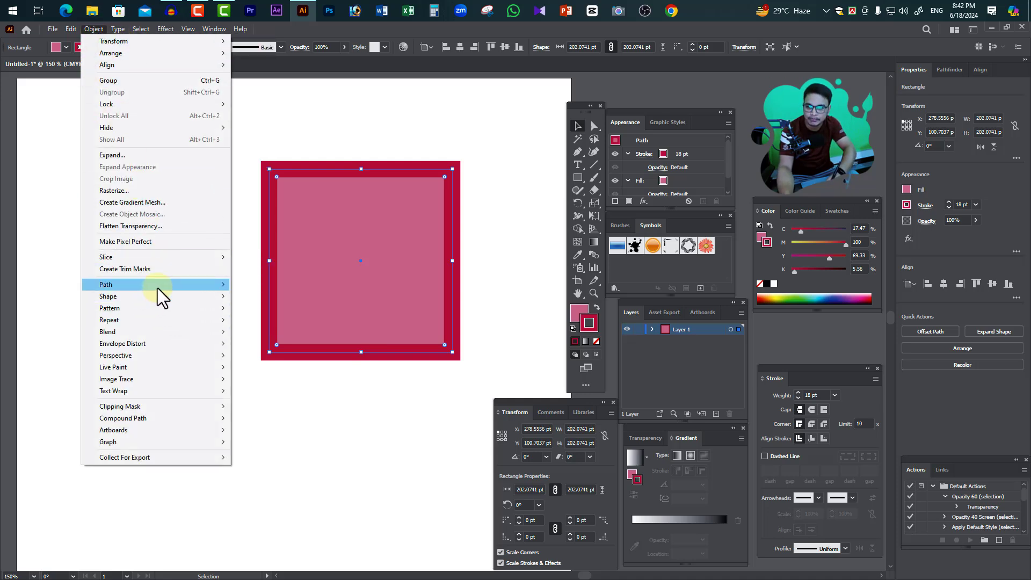
mouse_move(153, 284)
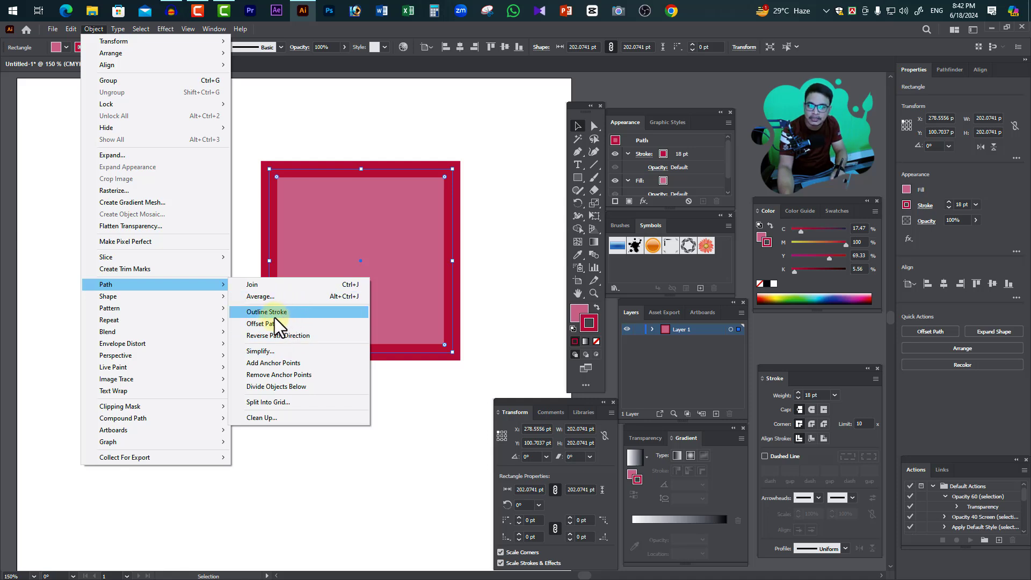
Step: Apply Outline Stroke to the square, undo, reapply it, then delete the result
left_click(288, 313)
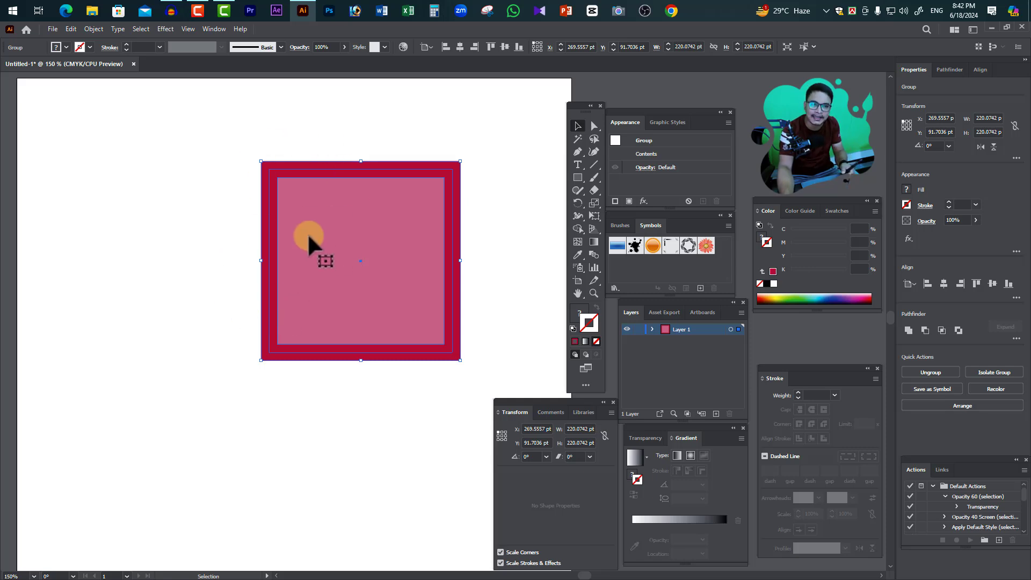
left_click(401, 474)
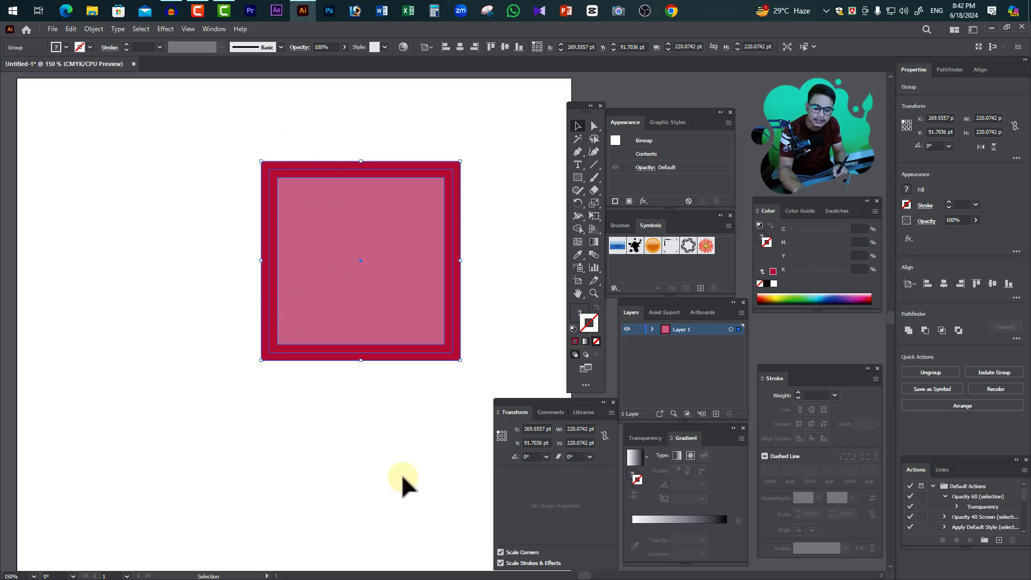
key("ctrl+z")
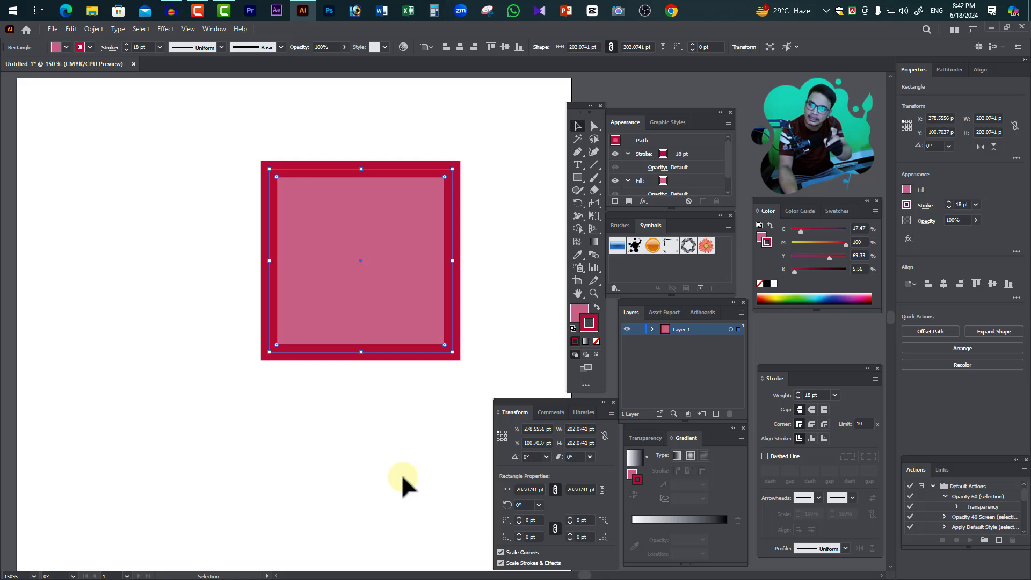
left_click(94, 29)
mouse_move(153, 284)
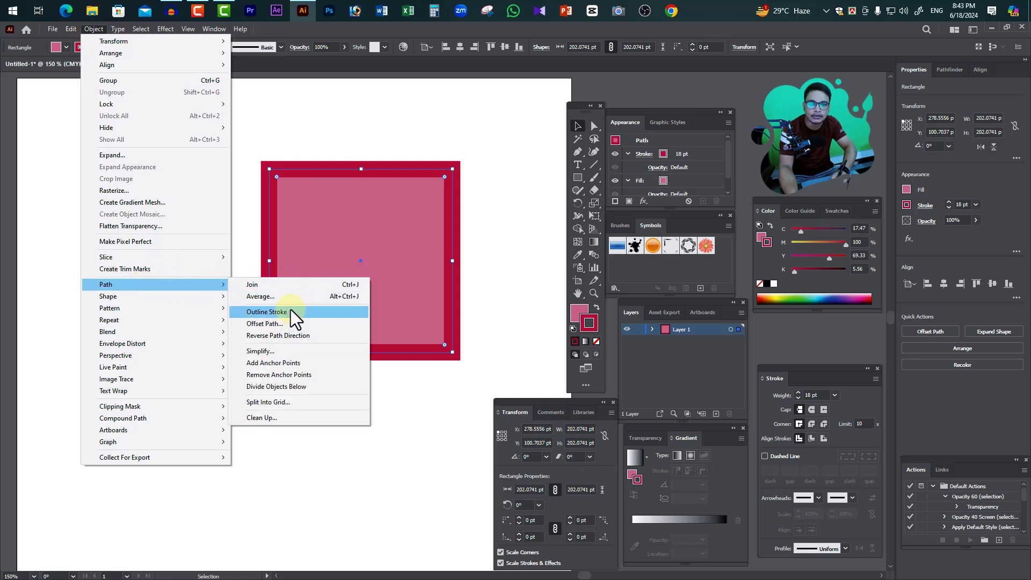
left_click(292, 309)
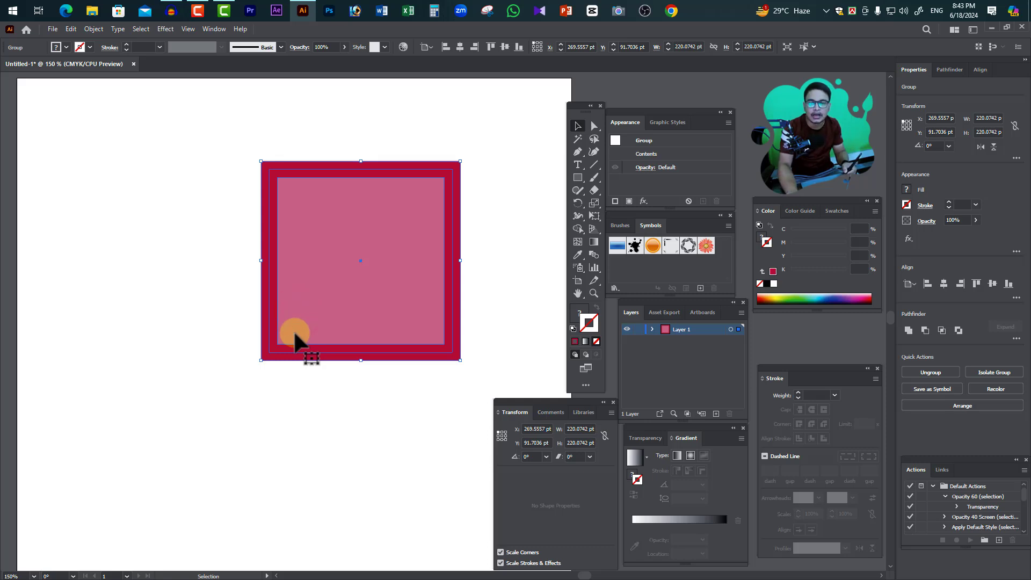
left_click(94, 29)
mouse_move(153, 284)
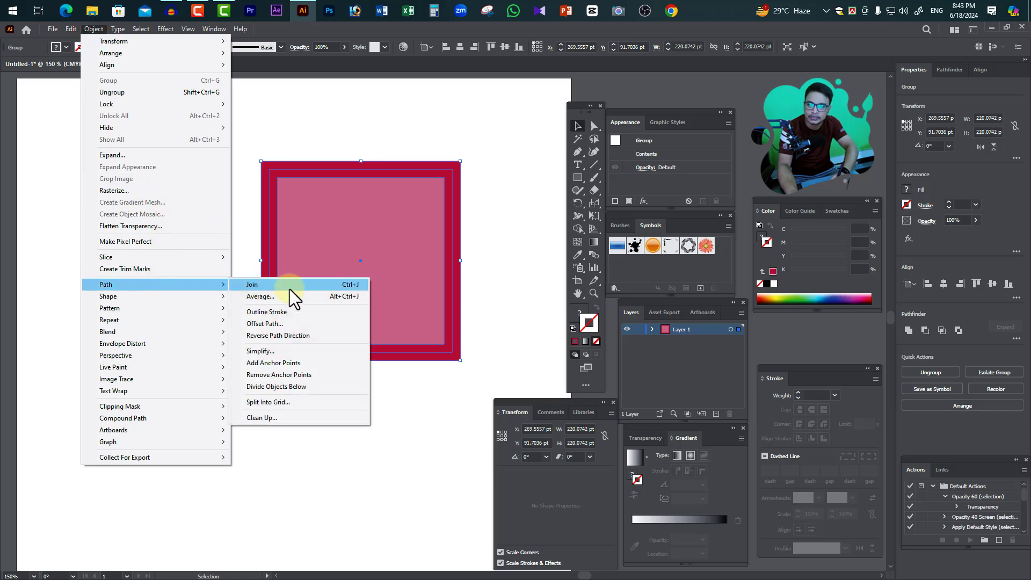
left_click(294, 311)
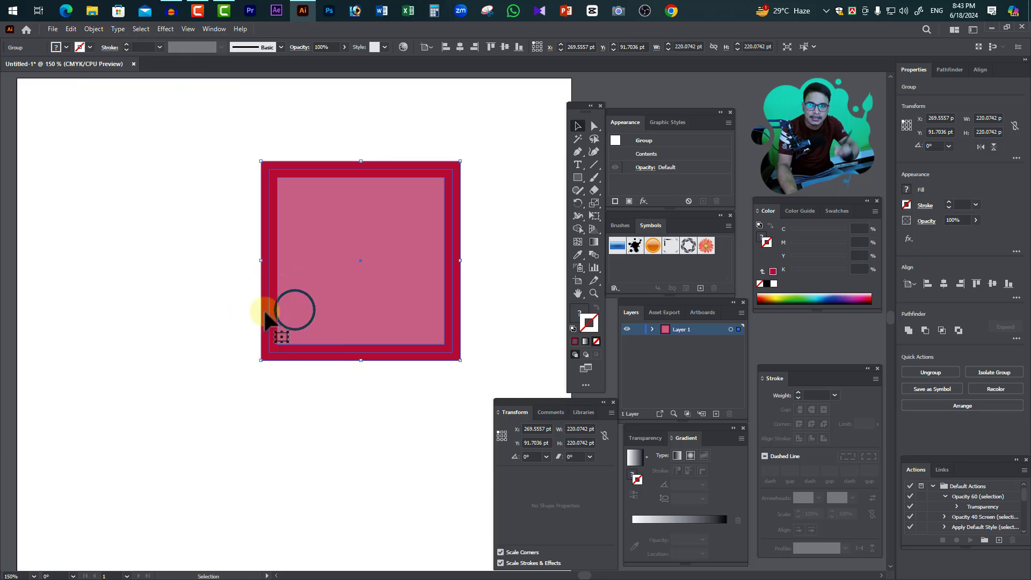
key("Delete")
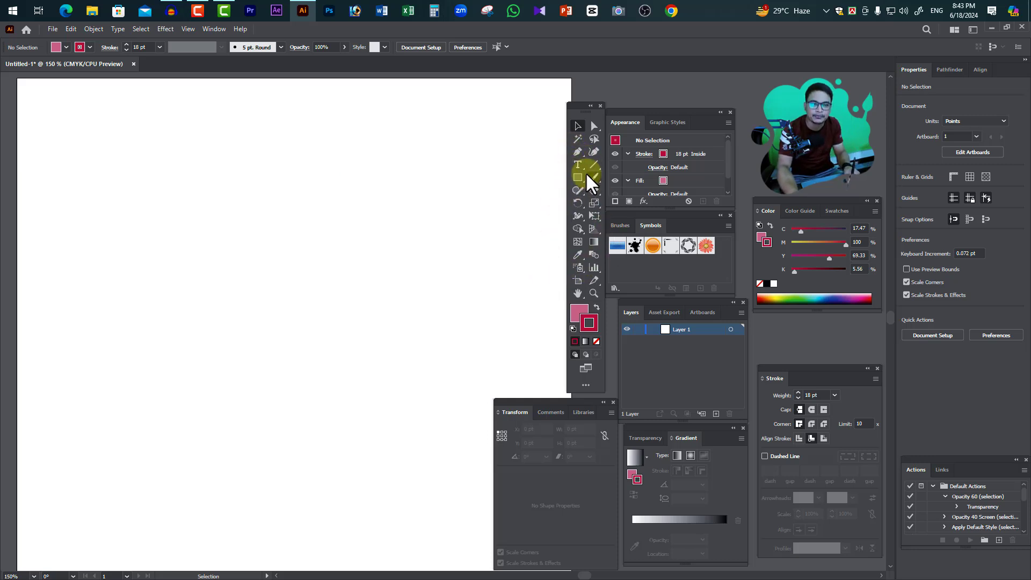
Step: Draw a roughly 296 pt square and apply a radial gradient
left_click(578, 177)
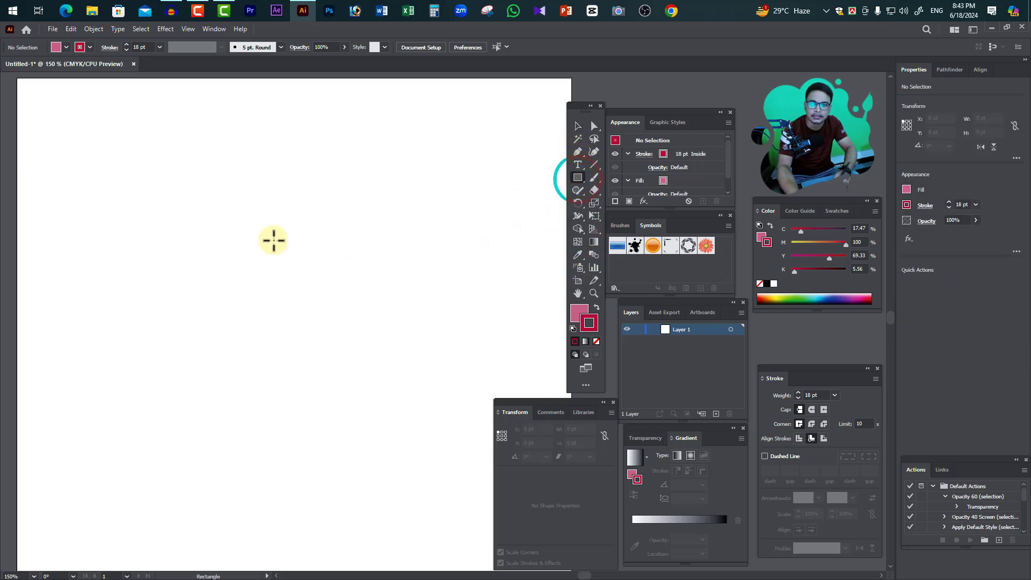
left_click_drag(186, 161, 449, 312)
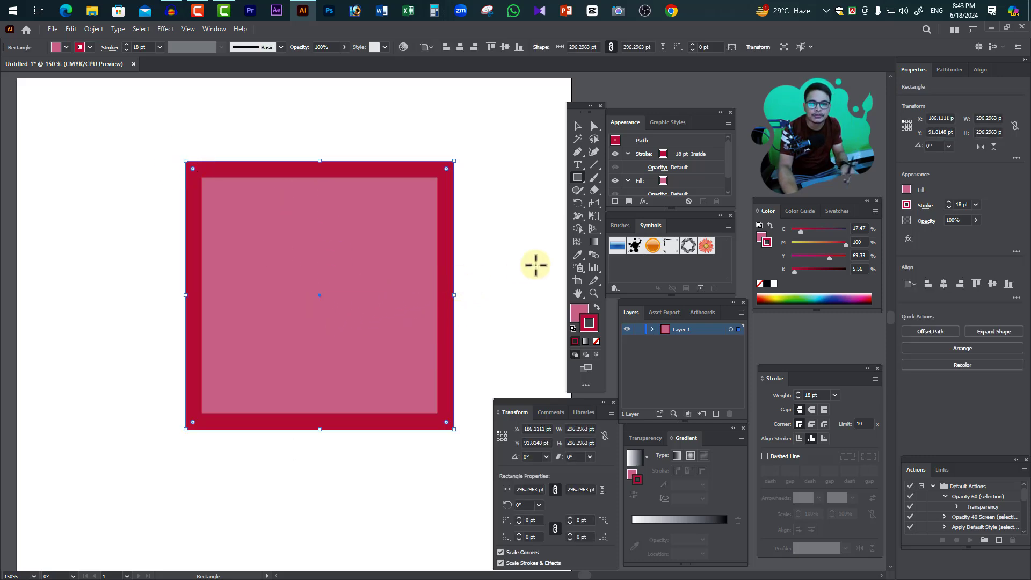
left_click(596, 241)
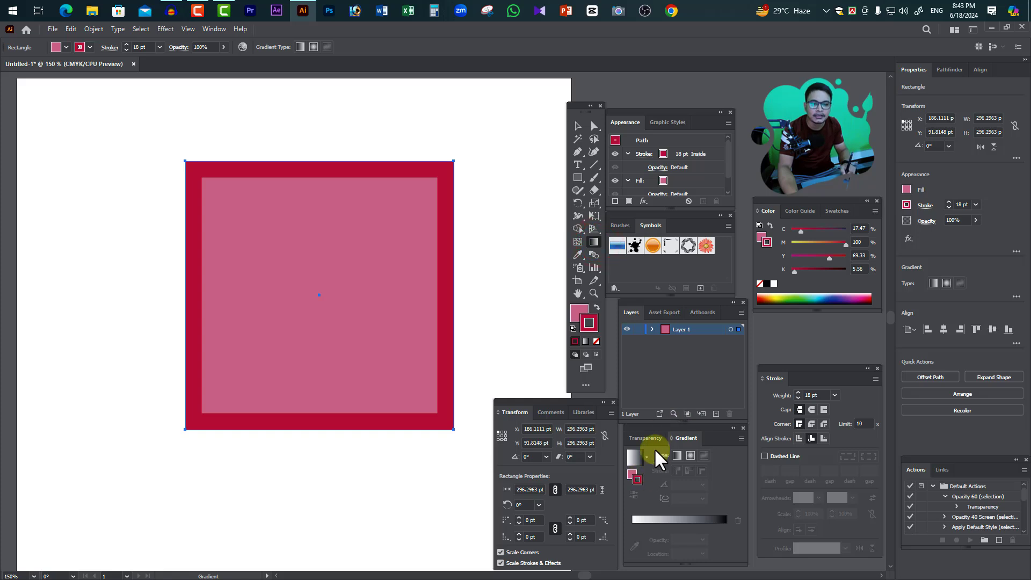
left_click(691, 456)
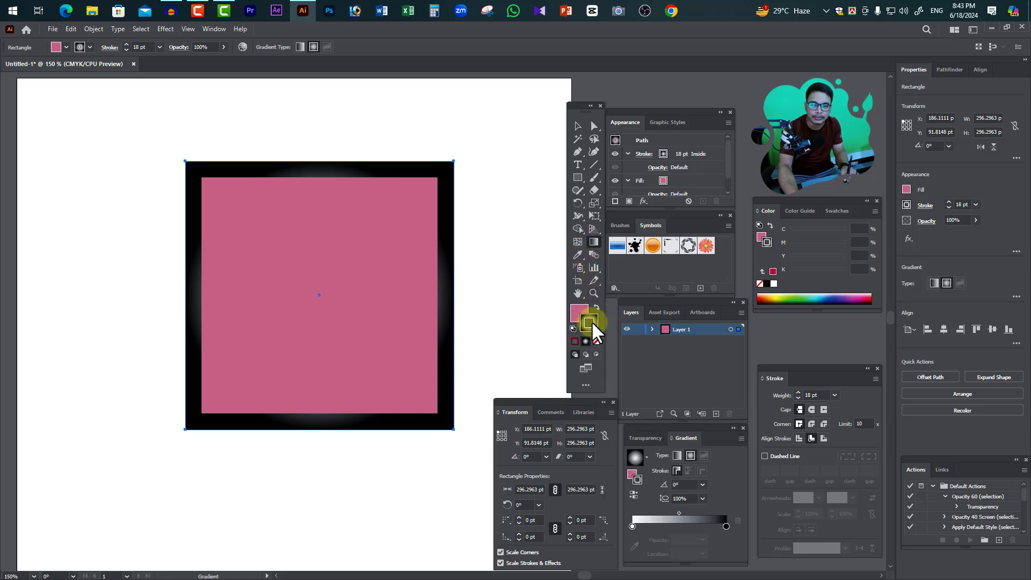
Step: Remove the stroke, pull the black stop in to 78.4%, and move the square up-left
left_click(596, 307)
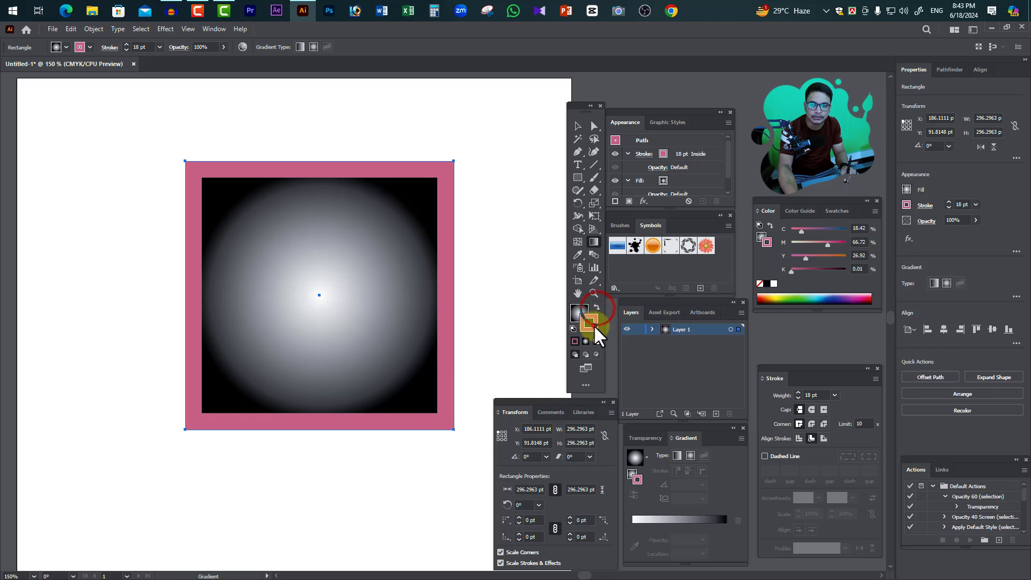
left_click(596, 340)
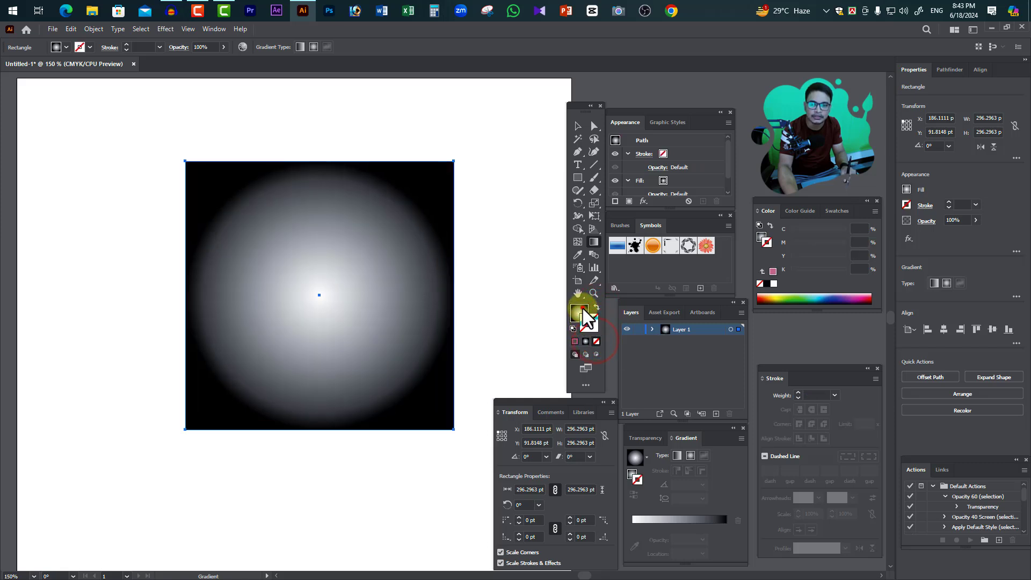
left_click(580, 311)
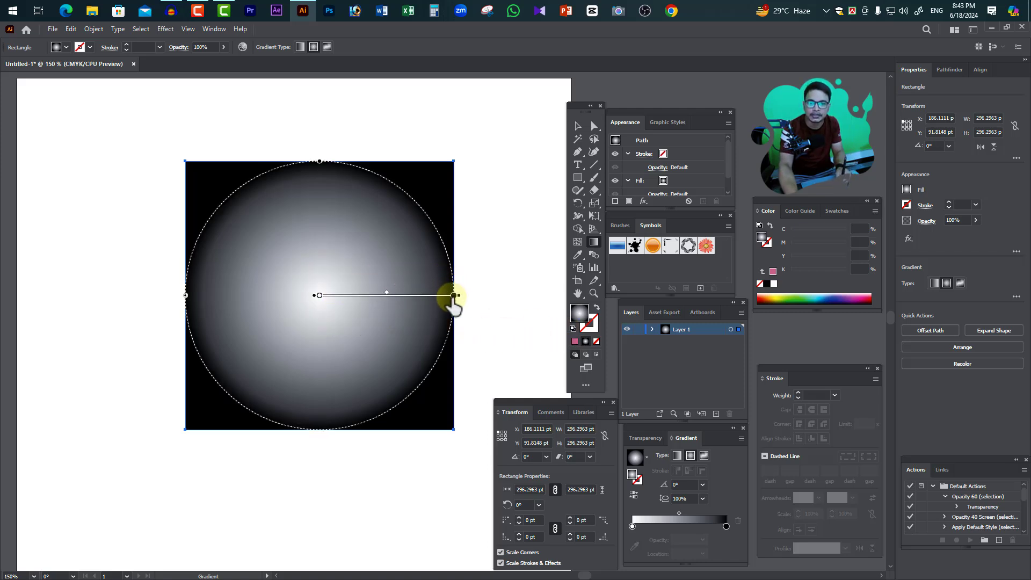
left_click(454, 295)
mouse_move(454, 295)
left_mouse_down()
mouse_move(363, 295)
mouse_move(424, 296)
left_mouse_up()
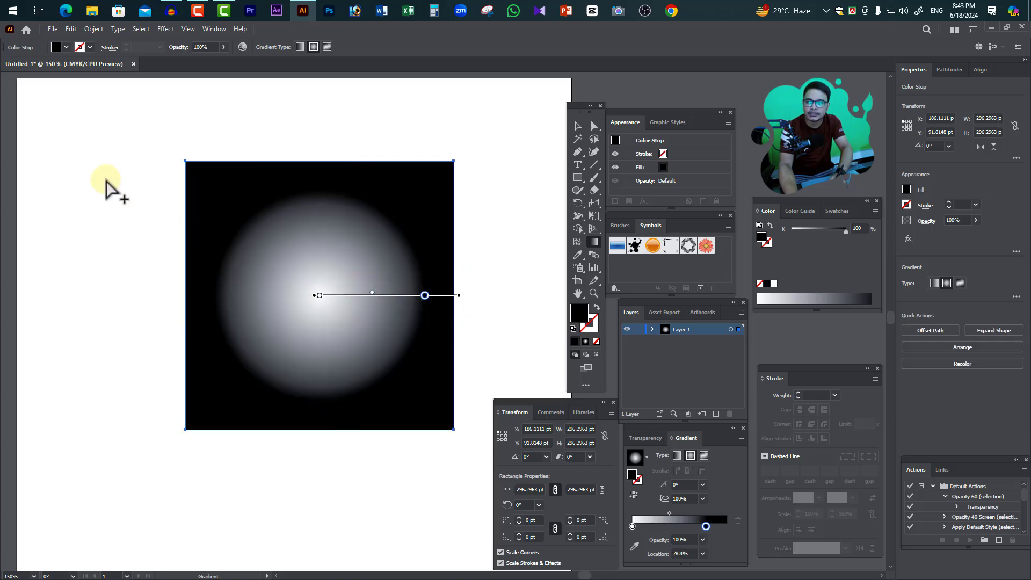
left_click(578, 127)
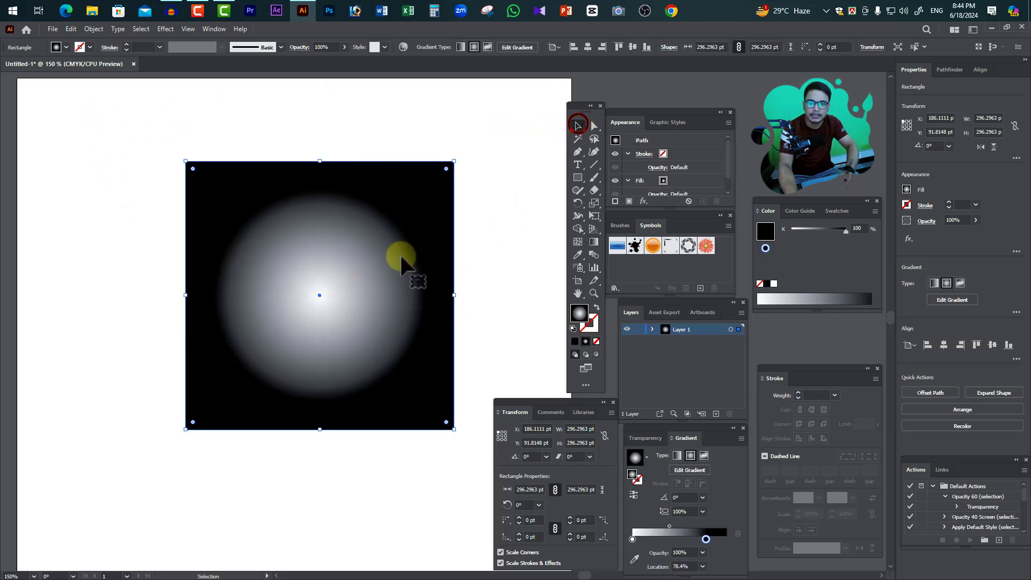
left_click_drag(383, 257, 363, 213)
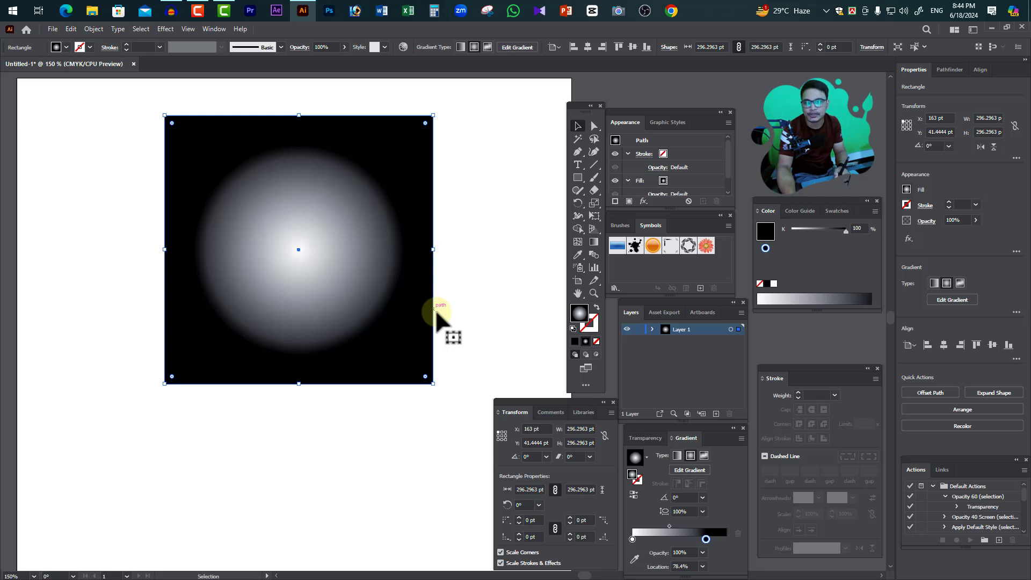
Step: Apply Expand Appearance to the gradient square and bring up the Expand dialog
left_click(94, 29)
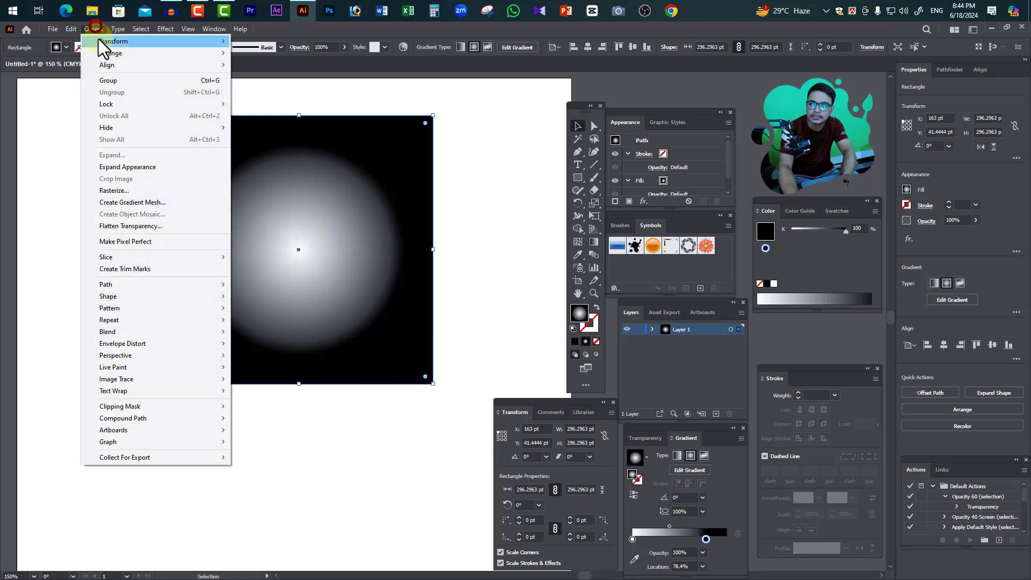
left_click(145, 167)
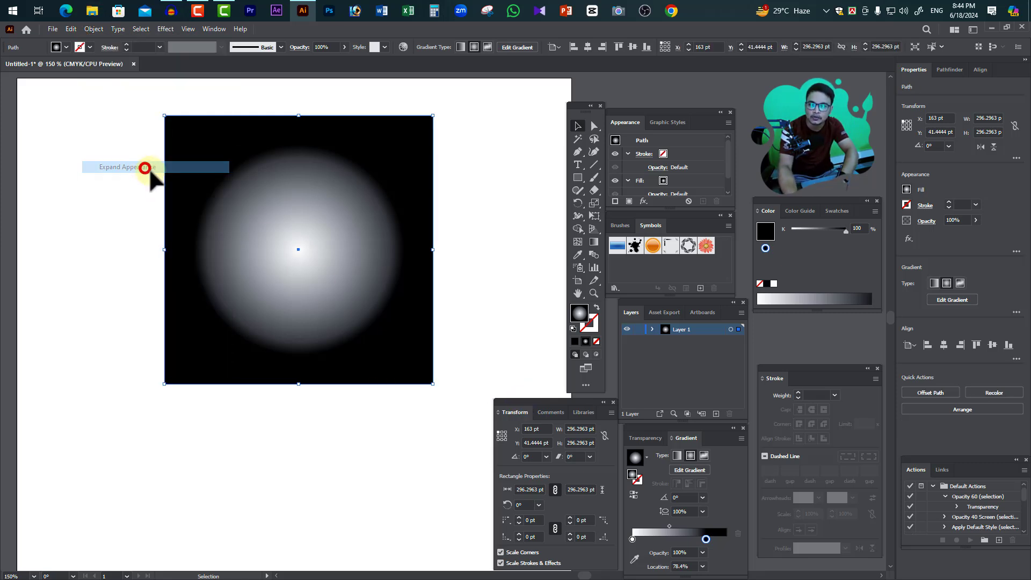
left_click(94, 29)
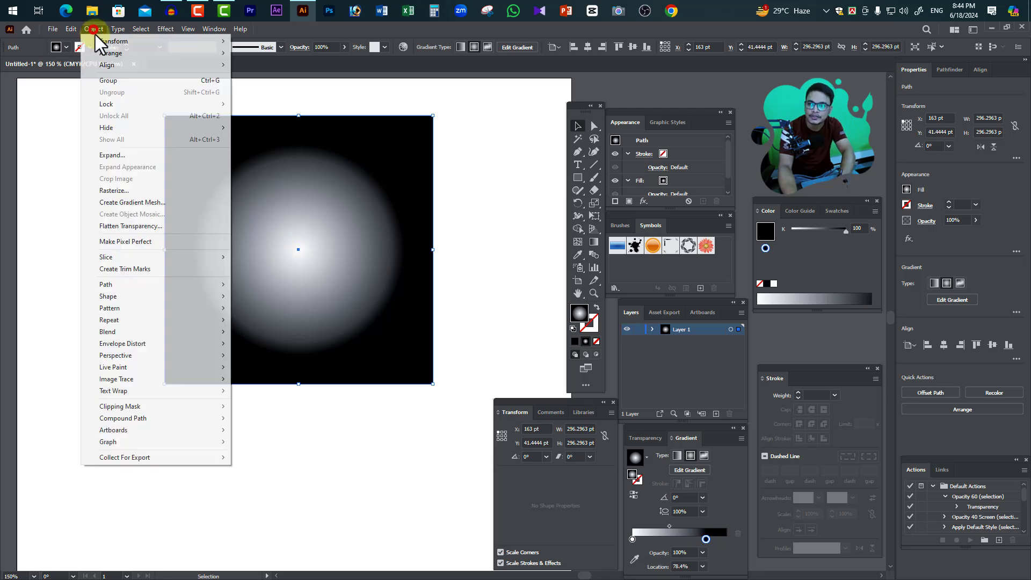
left_click(128, 155)
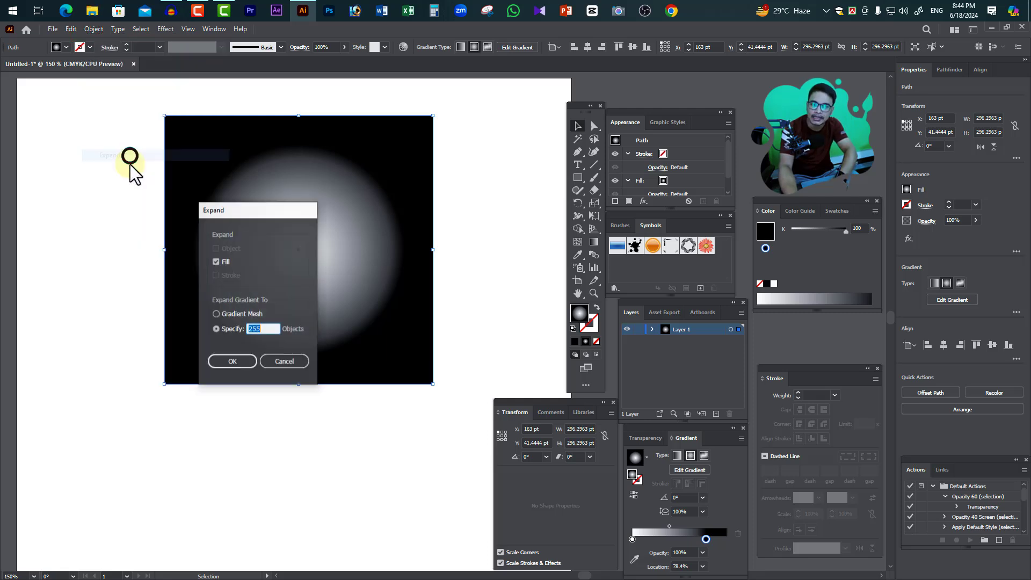
left_click_drag(269, 211, 504, 140)
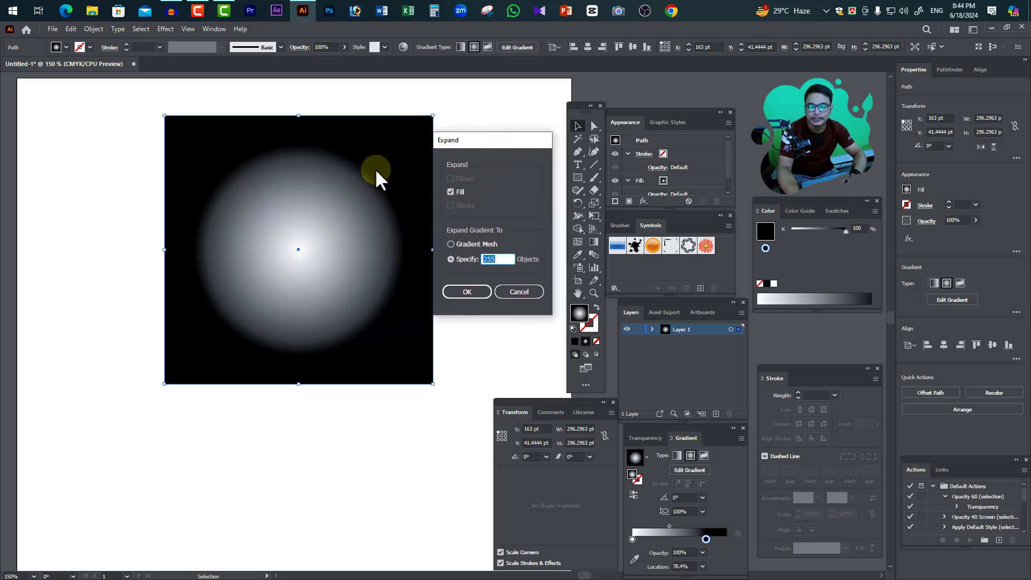
left_click_drag(477, 139, 487, 136)
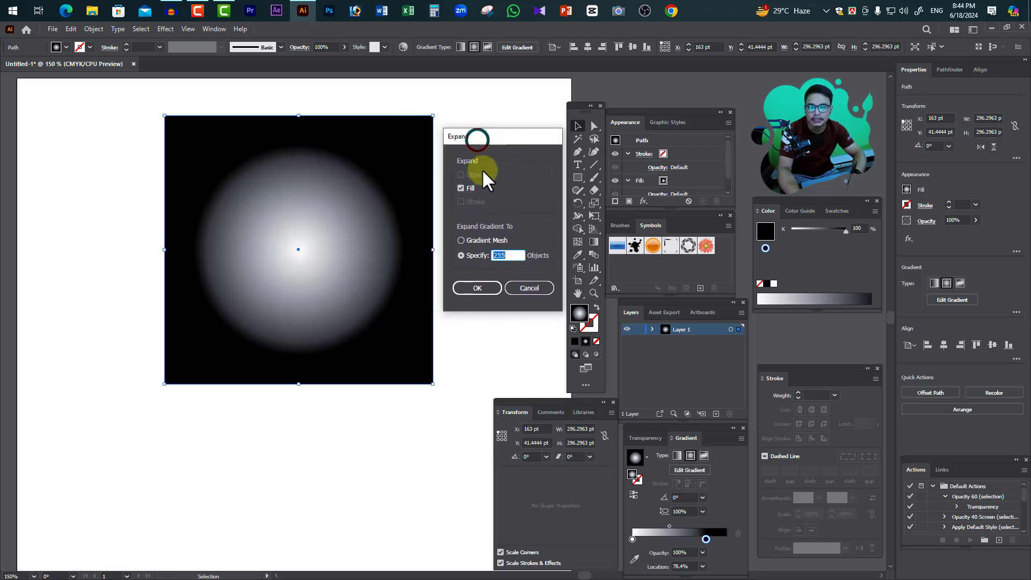
Step: Expand the gradient fill into 100 objects and view them in Outline mode
left_click(461, 188)
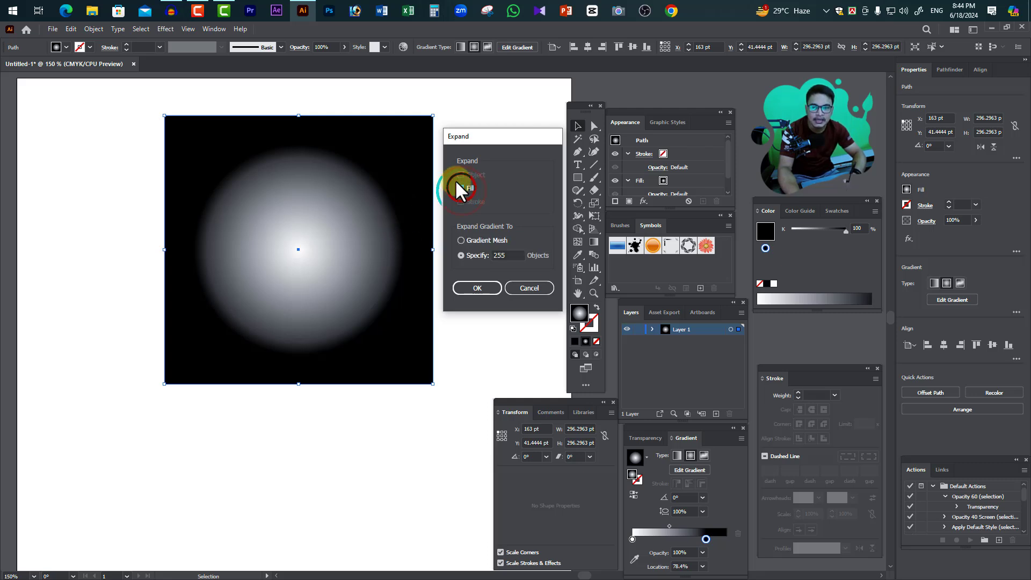
double_click(508, 254)
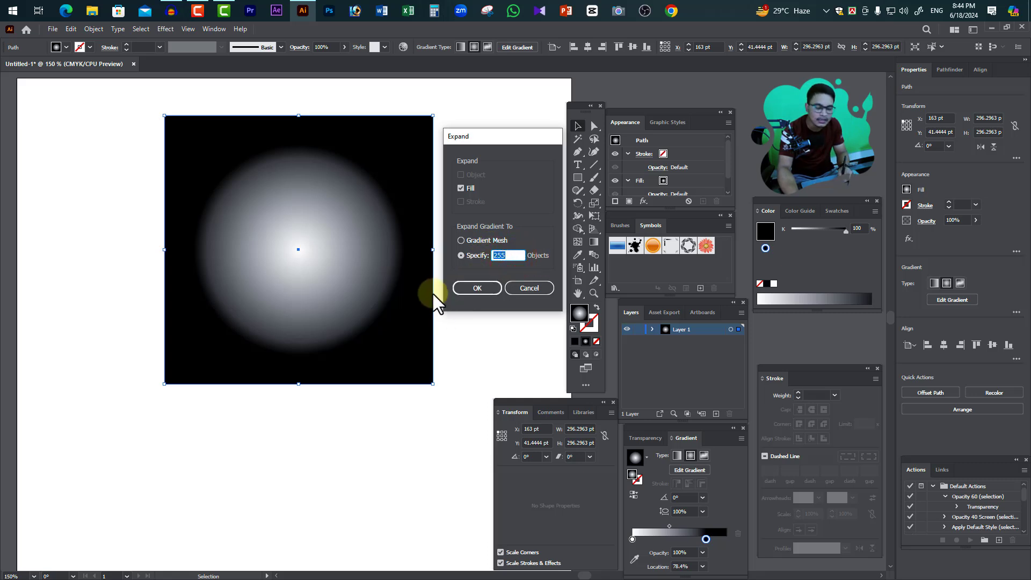
type("100")
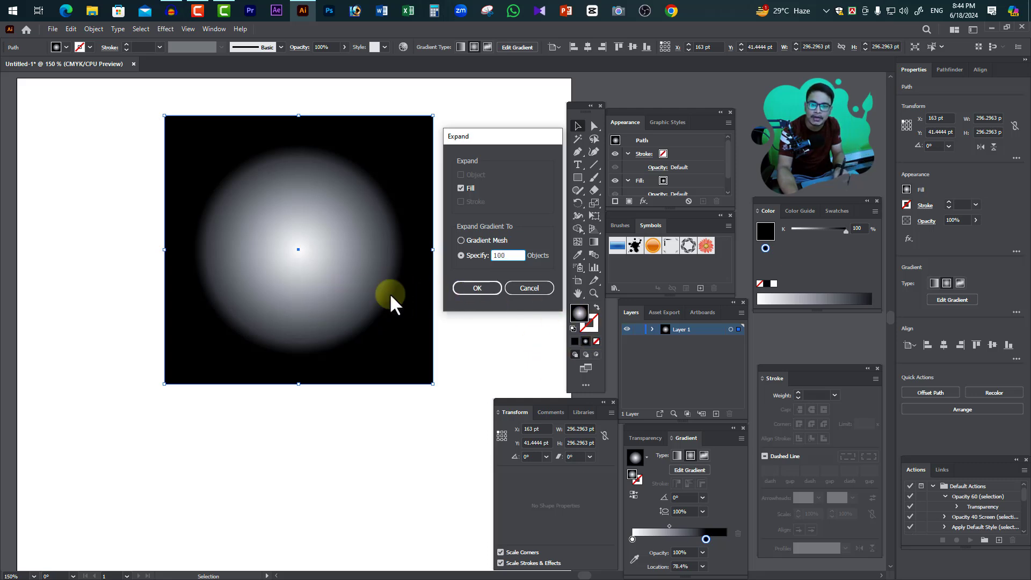
left_click(479, 286)
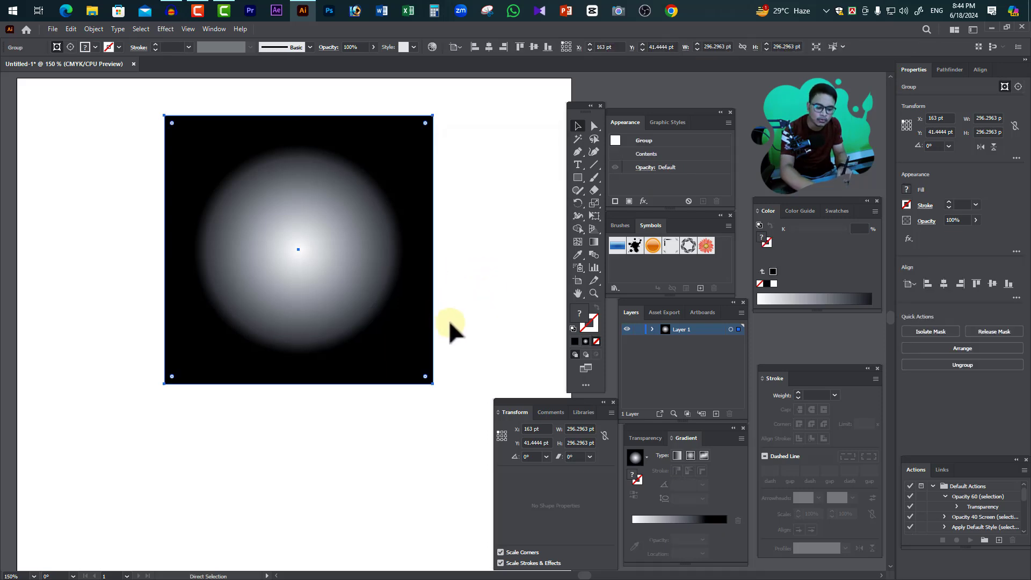
key("ctrl+y")
Step: Undo the 100-object expansion, deselect the square, and finish in Preview mode
key("v")
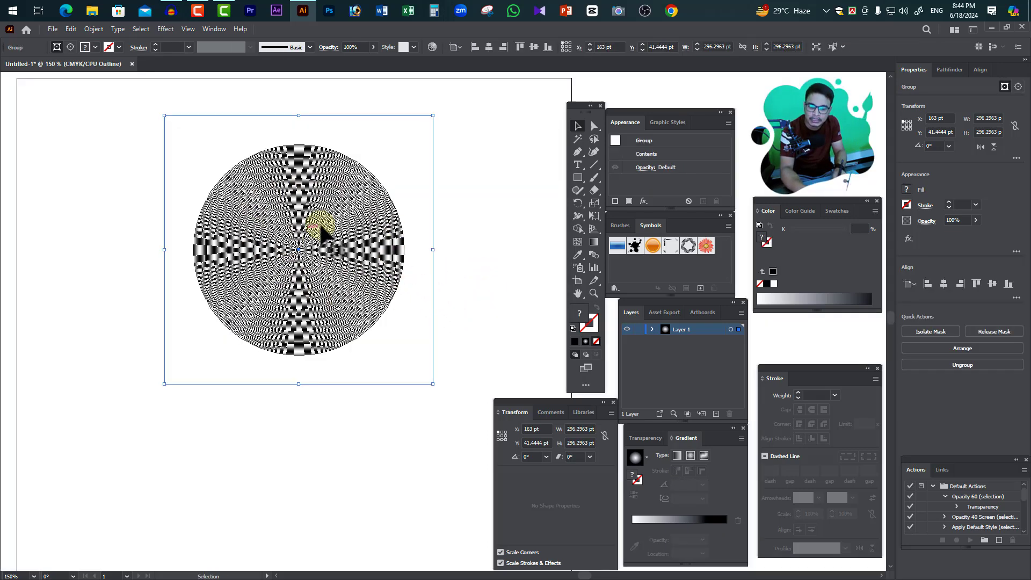
key("ctrl+z")
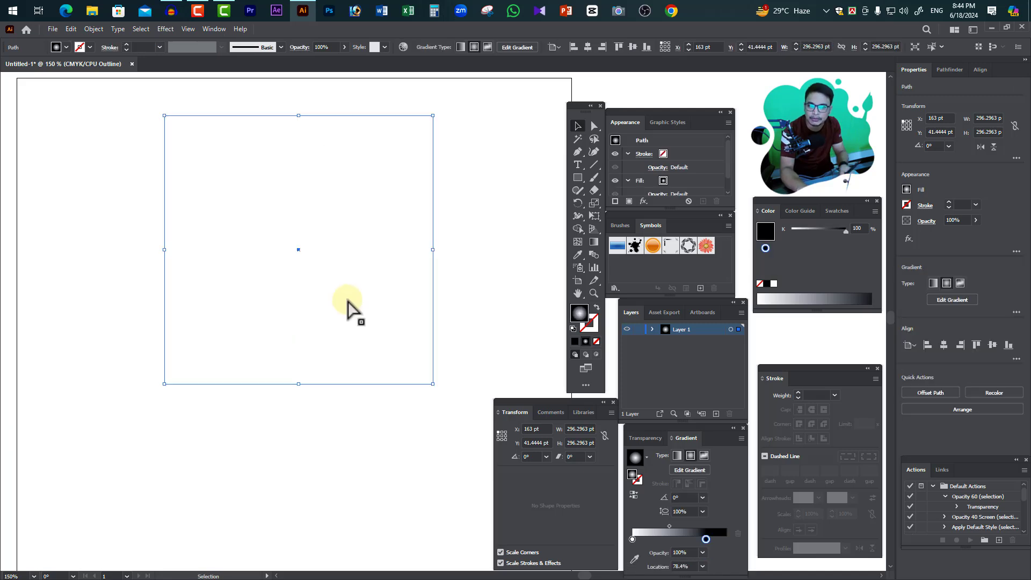
key("a")
key("ctrl+y")
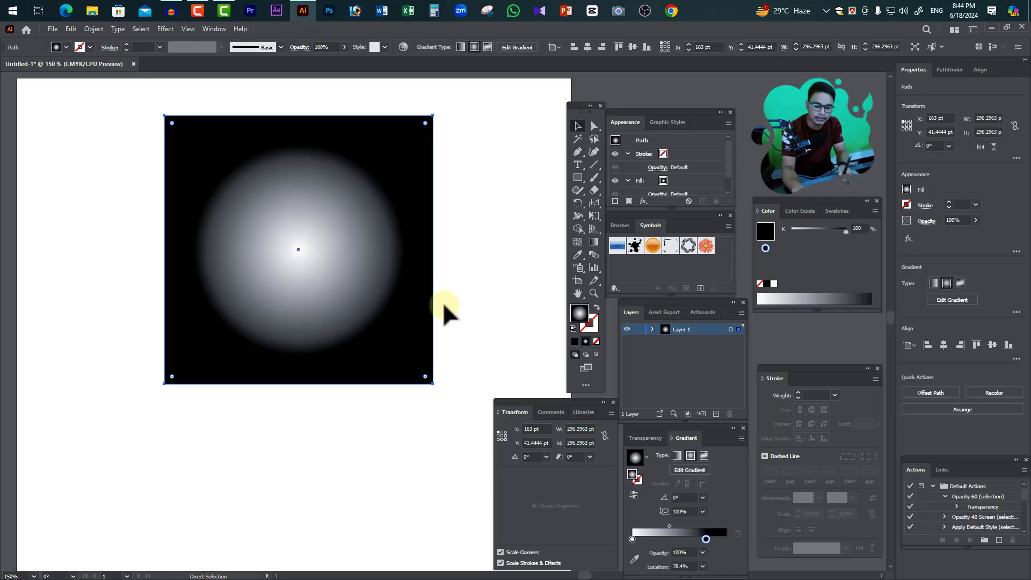
key("ctrl+y")
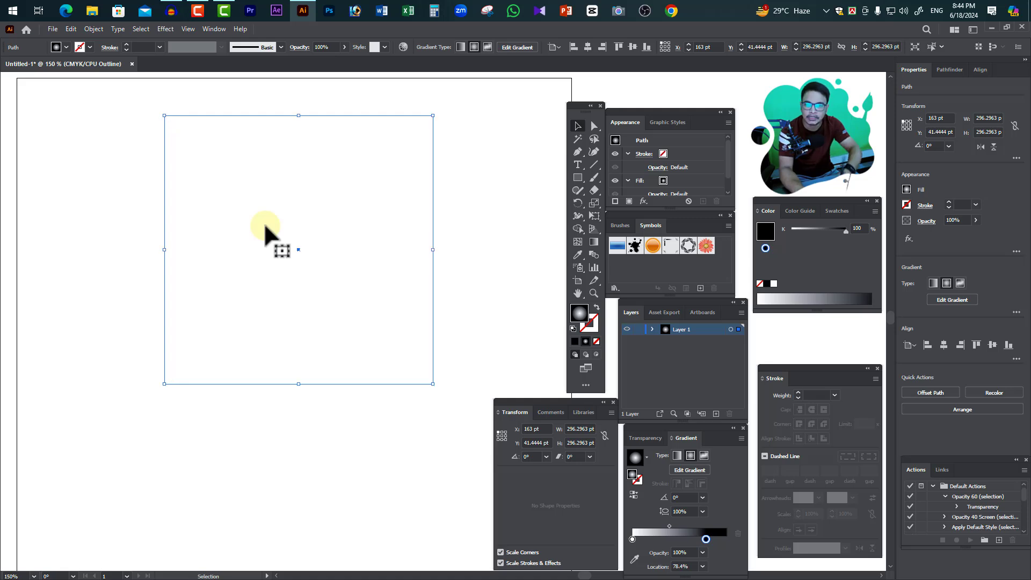
left_click(513, 182)
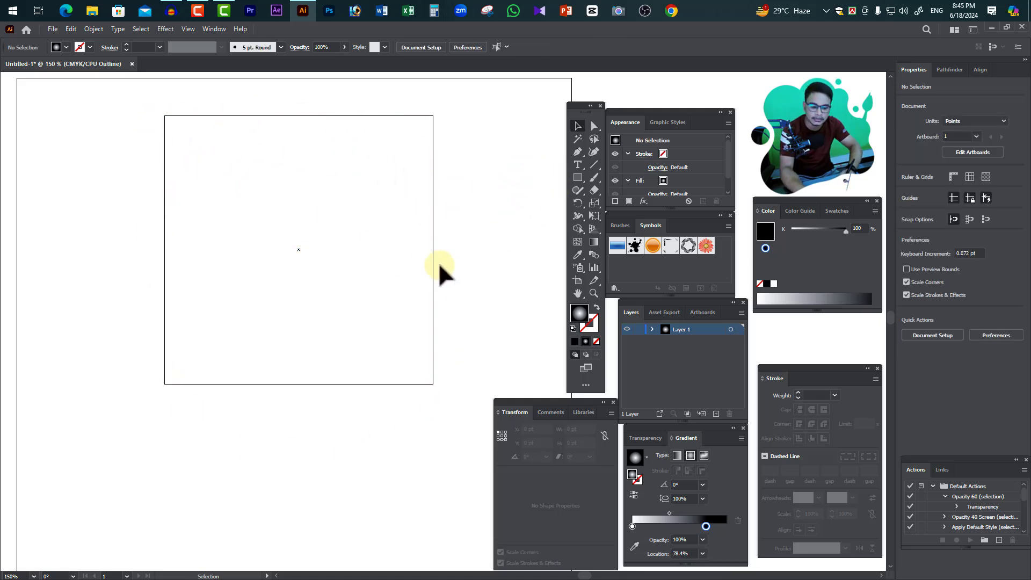
key("ctrl+y")
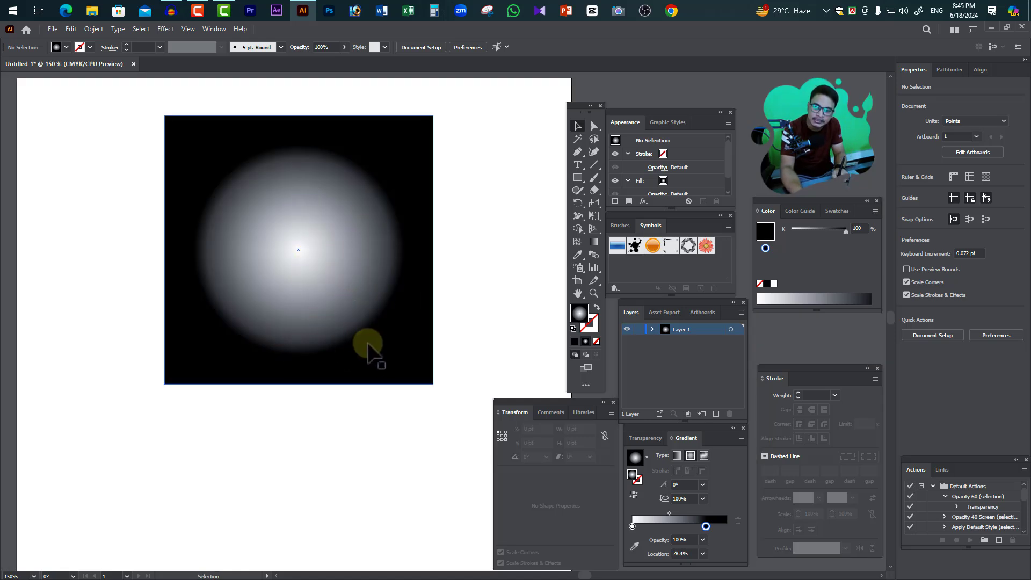
Step: Expand the radial gradient square with Specify set to 10 objects, then deselect
left_click(93, 29)
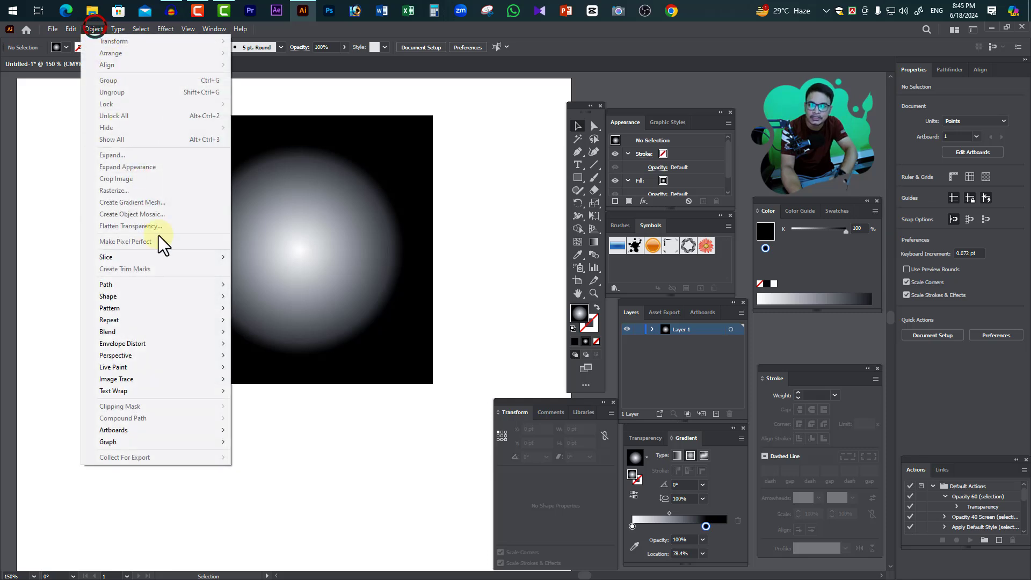
left_click(304, 196)
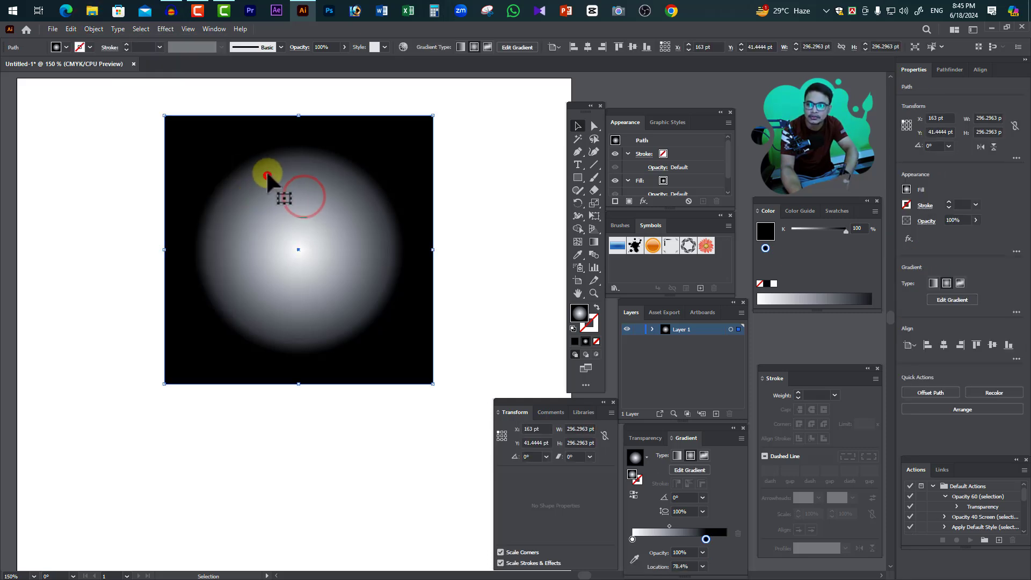
left_click(95, 29)
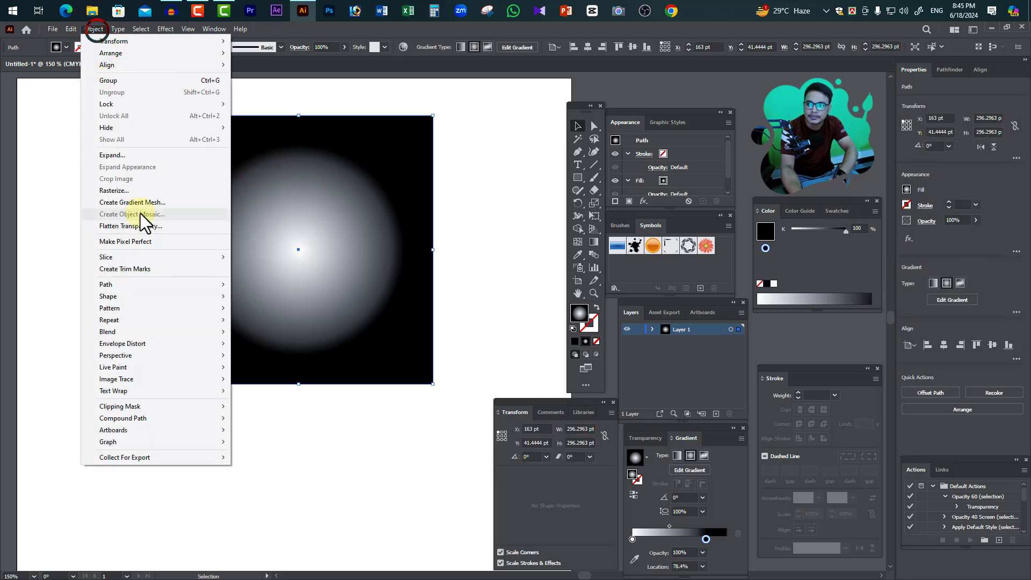
left_click(118, 160)
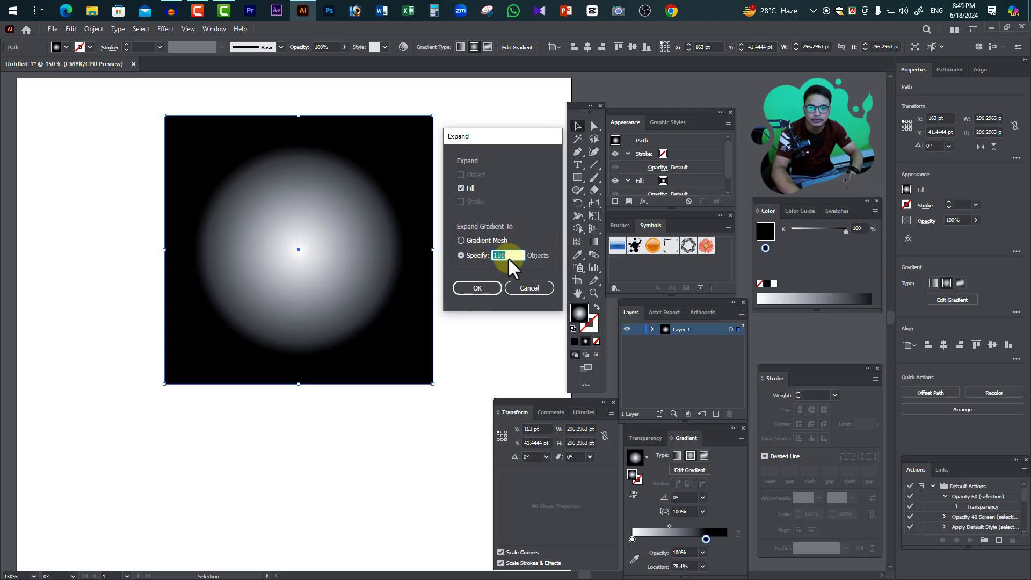
left_click(471, 288)
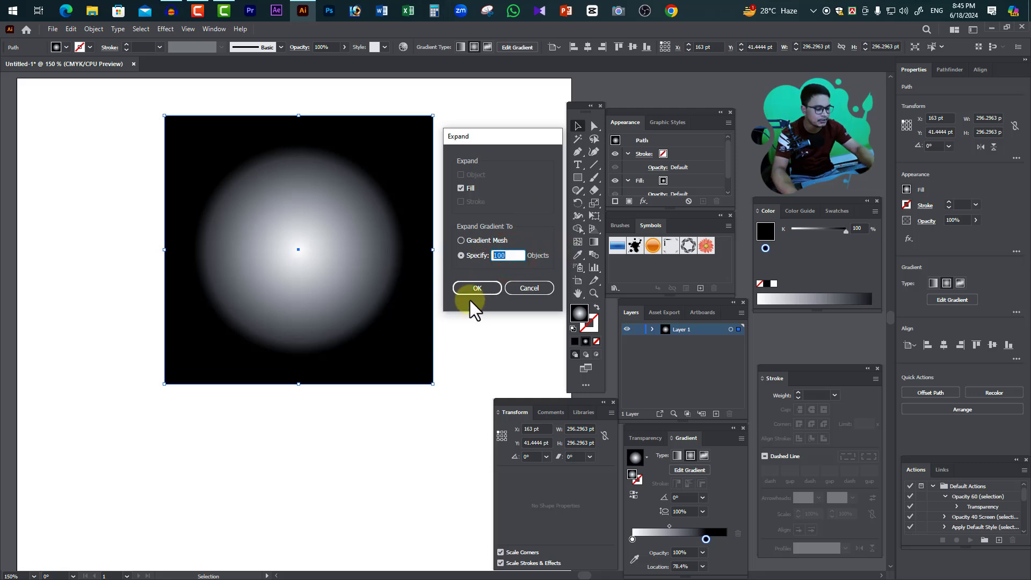
type("10")
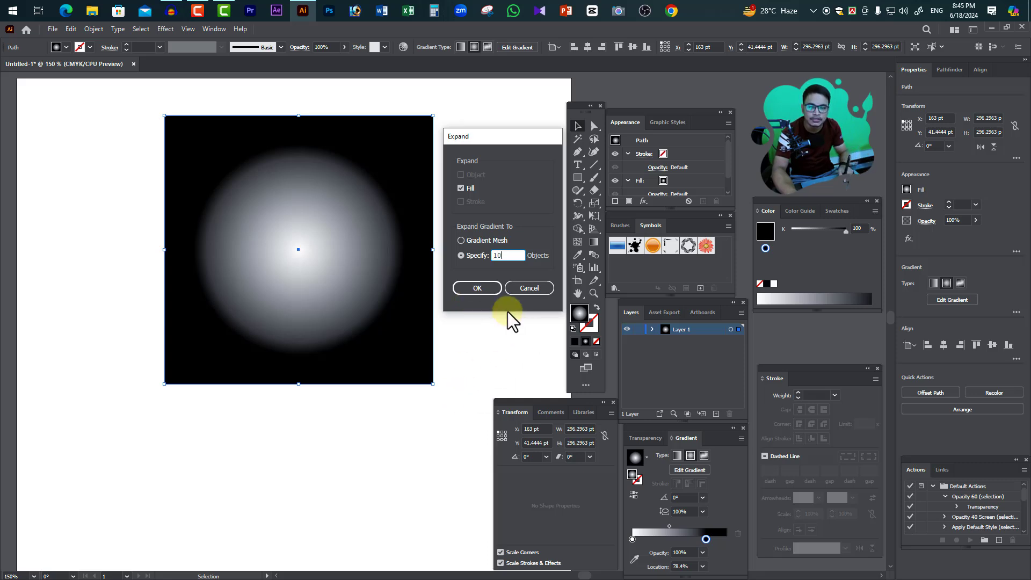
left_click(475, 291)
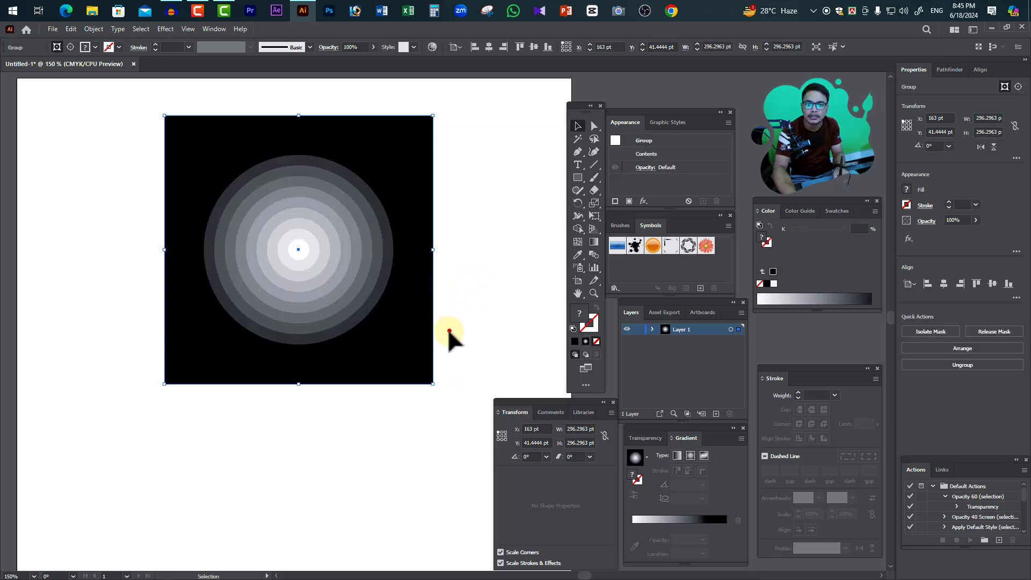
left_click(449, 331)
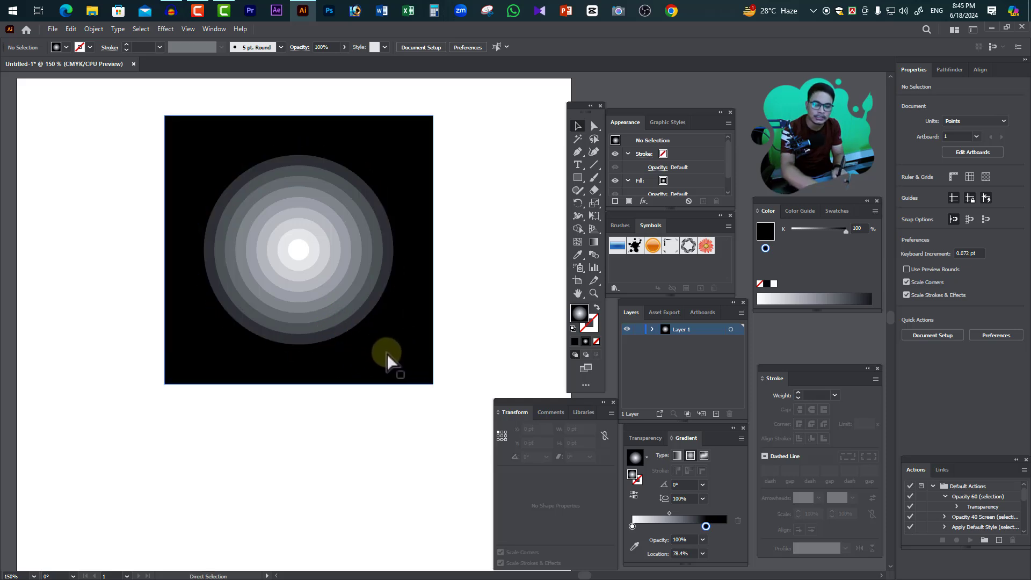
Step: Check the rings in Outline view, then ungroup the ring group and deselect
key("ctrl+y")
key("ctrl+y")
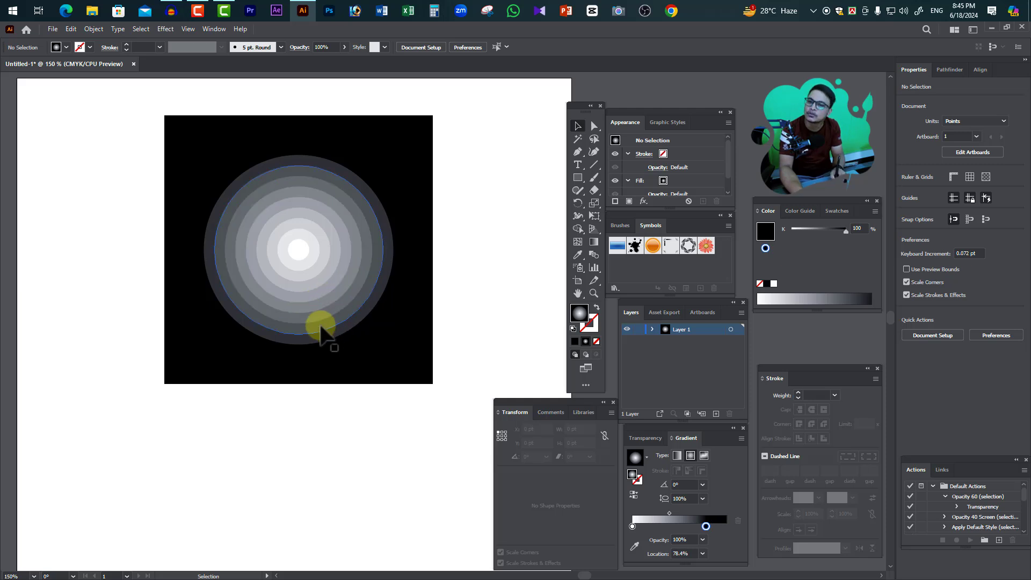
right_click(389, 332)
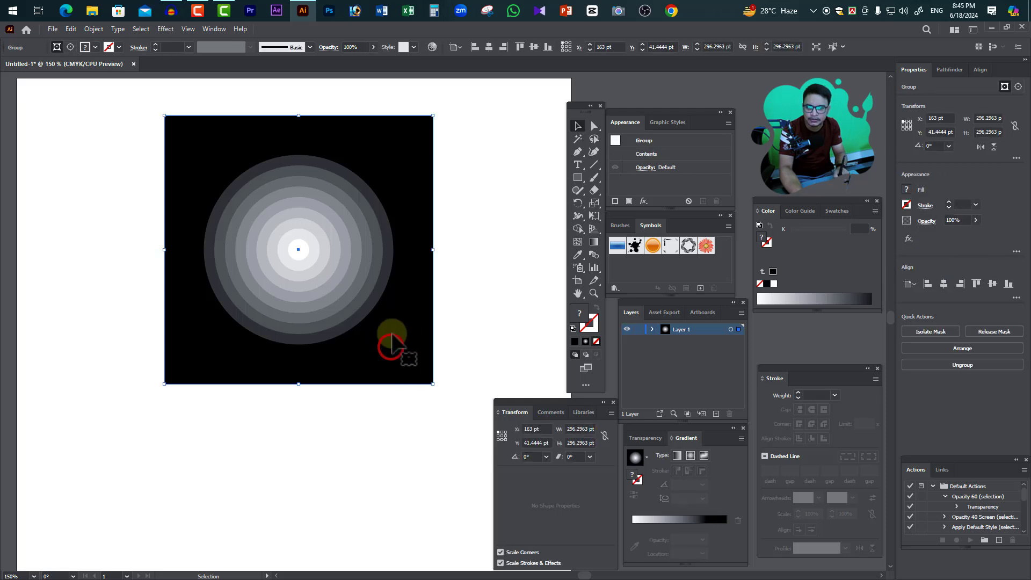
left_click(427, 419)
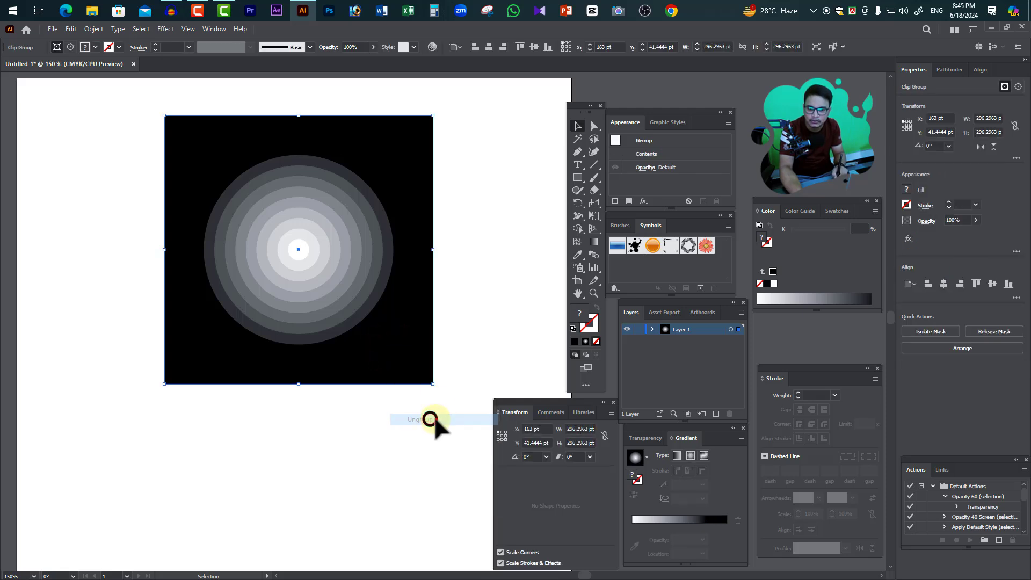
left_click(466, 319)
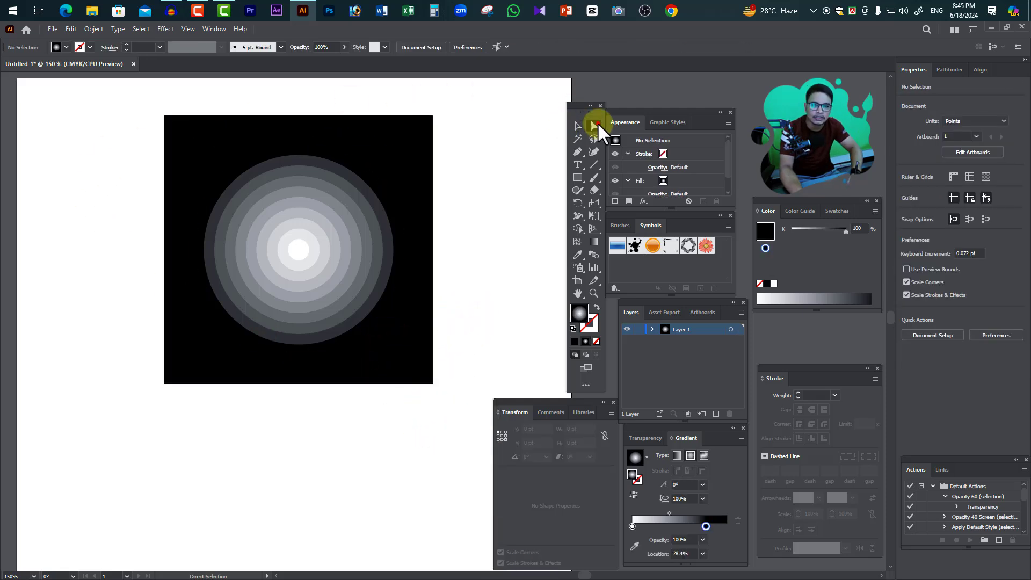
Step: With Direct Selection, drag seven grey ring circles apart across the black square
left_click(594, 125)
left_click_drag(378, 271, 553, 310)
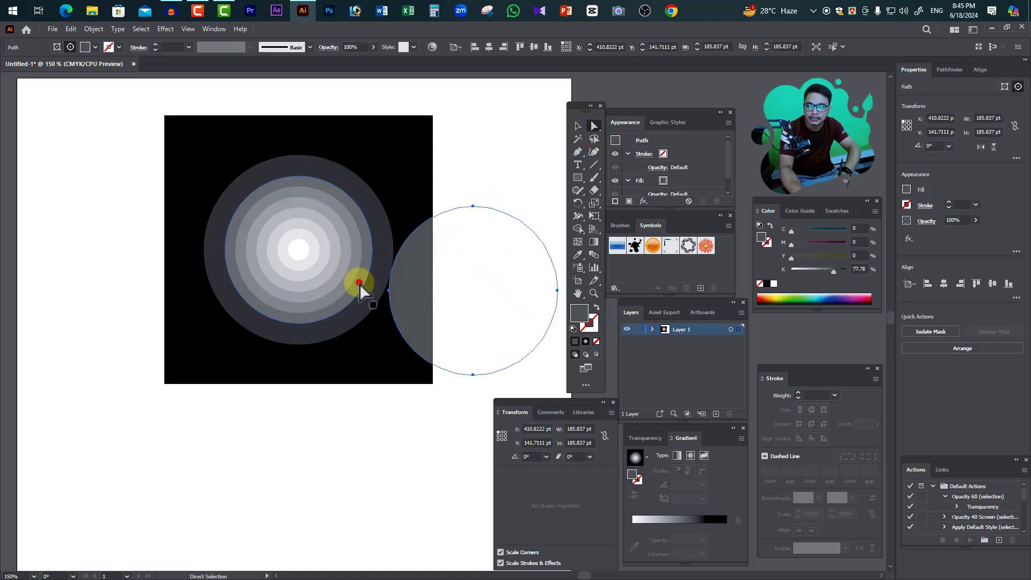
left_click_drag(356, 282, 329, 465)
left_click_drag(317, 301, 139, 397)
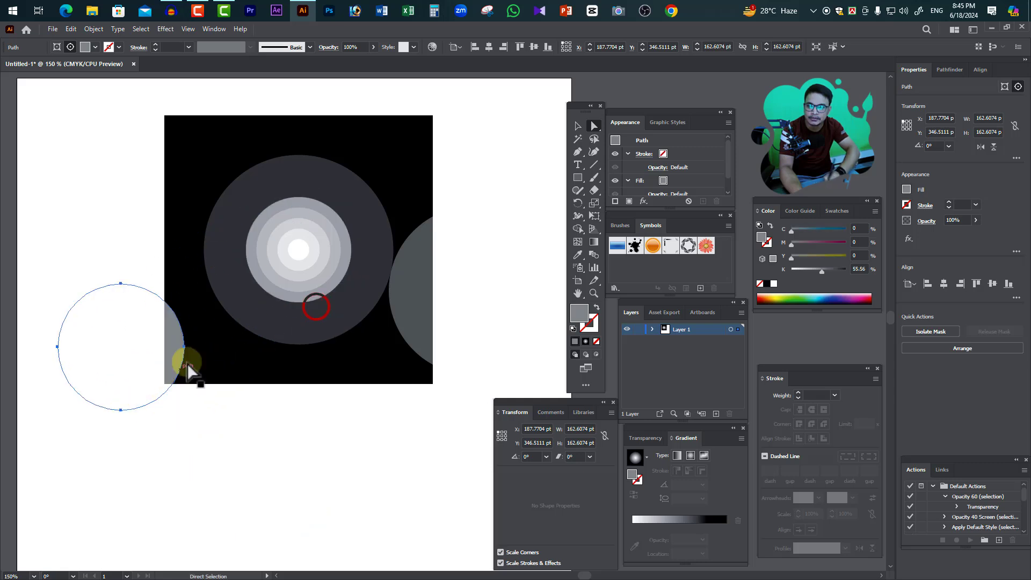
left_click_drag(284, 276, 263, 392)
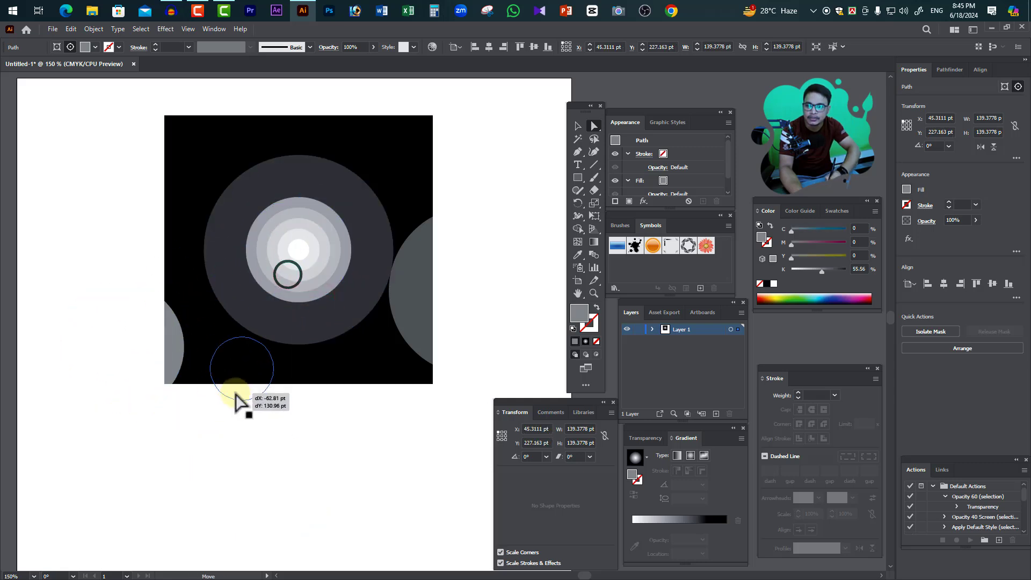
left_click_drag(274, 278, 164, 206)
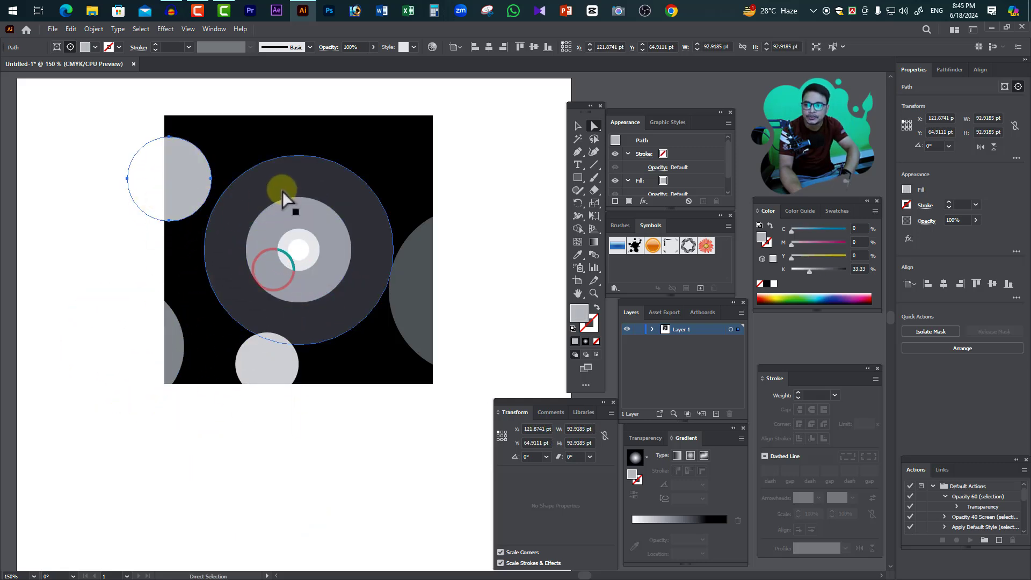
left_click_drag(281, 189, 351, 100)
left_click_drag(267, 251, 182, 298)
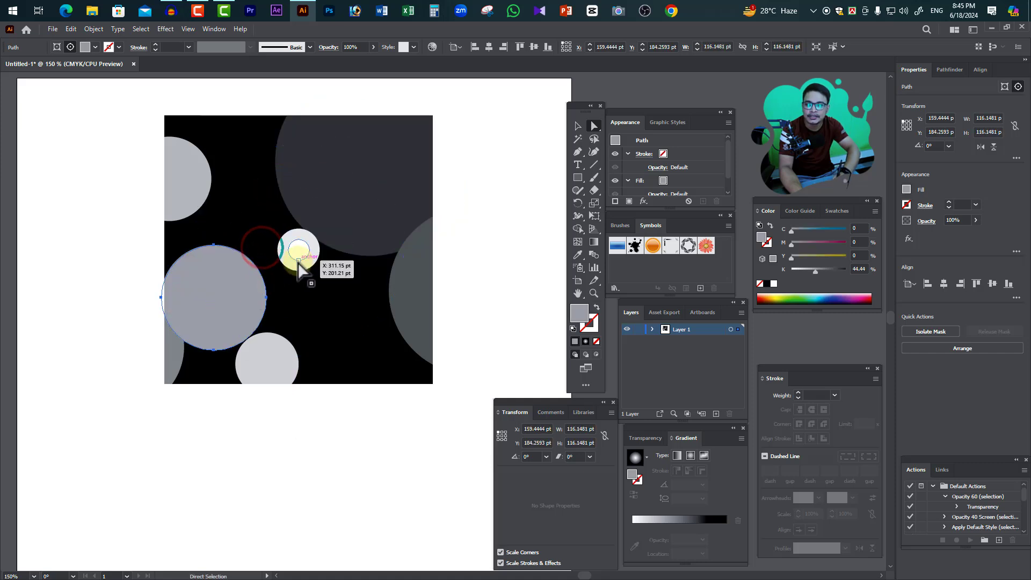
Step: Pull the white circle into a teardrop spike, move the small circle, then select all and apply Ctrl+7
left_click_drag(298, 270, 336, 304)
left_click_drag(301, 272, 330, 333)
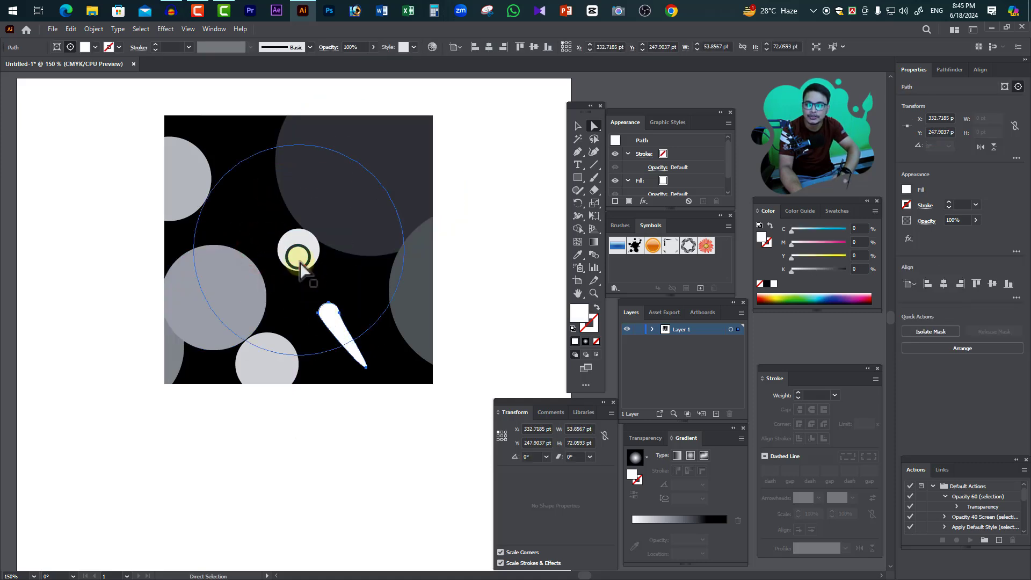
left_click_drag(299, 252, 253, 245)
key("ctrl+a")
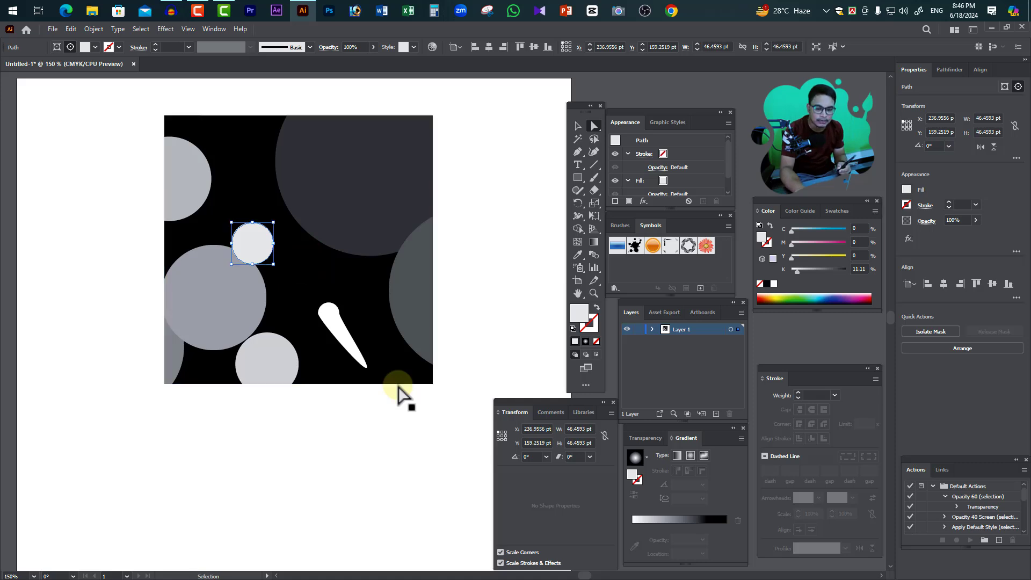
key("ctrl+7")
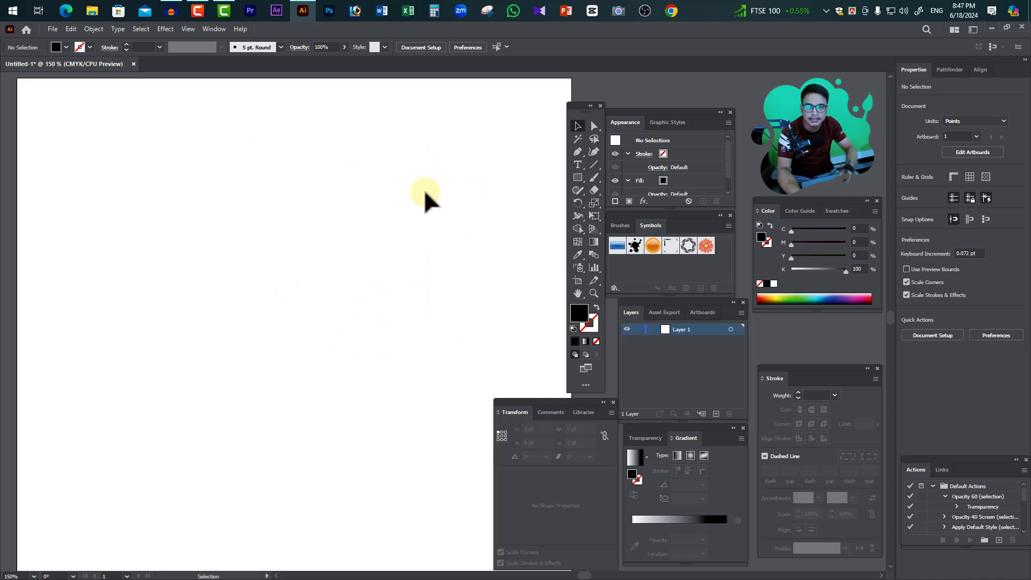
Step: Draw a rectangle, give it a red-to-purple linear gradient, and nudge it upward
left_click(577, 177)
mouse_move(190, 163)
left_mouse_down()
mouse_move(401, 322)
mouse_move(495, 329)
left_mouse_up()
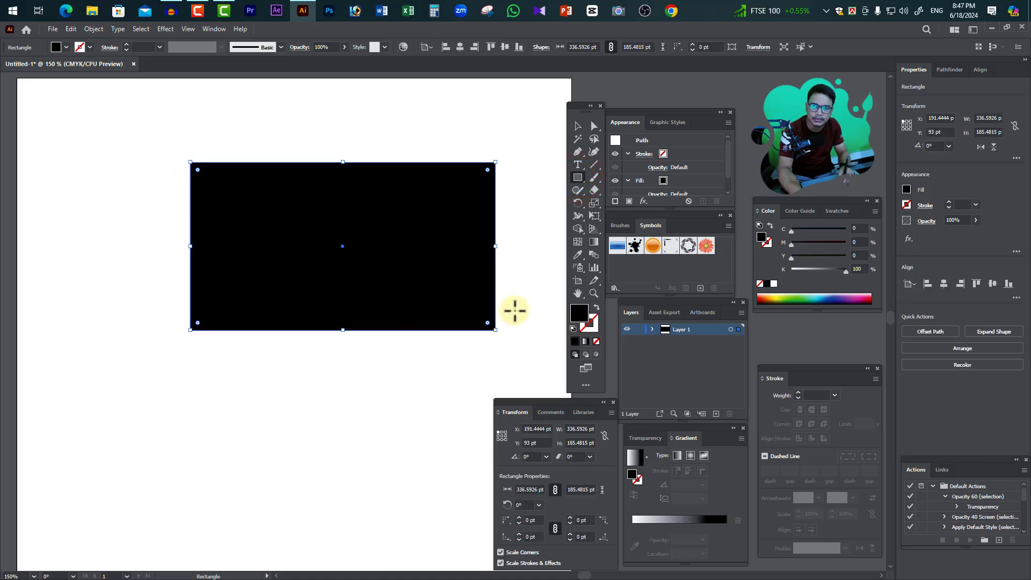
left_click(677, 455)
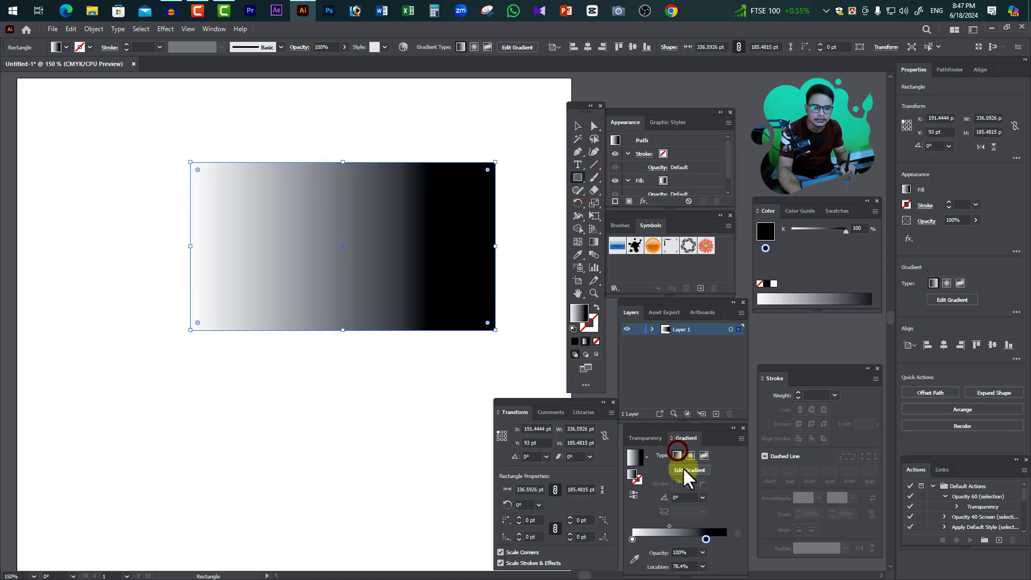
left_click(633, 539)
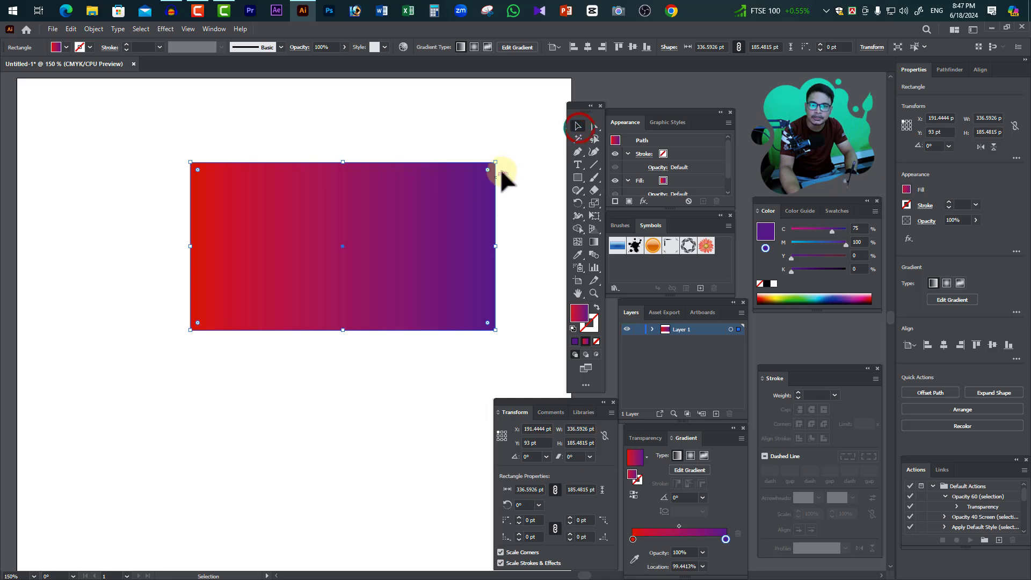
left_click_drag(458, 232, 453, 214)
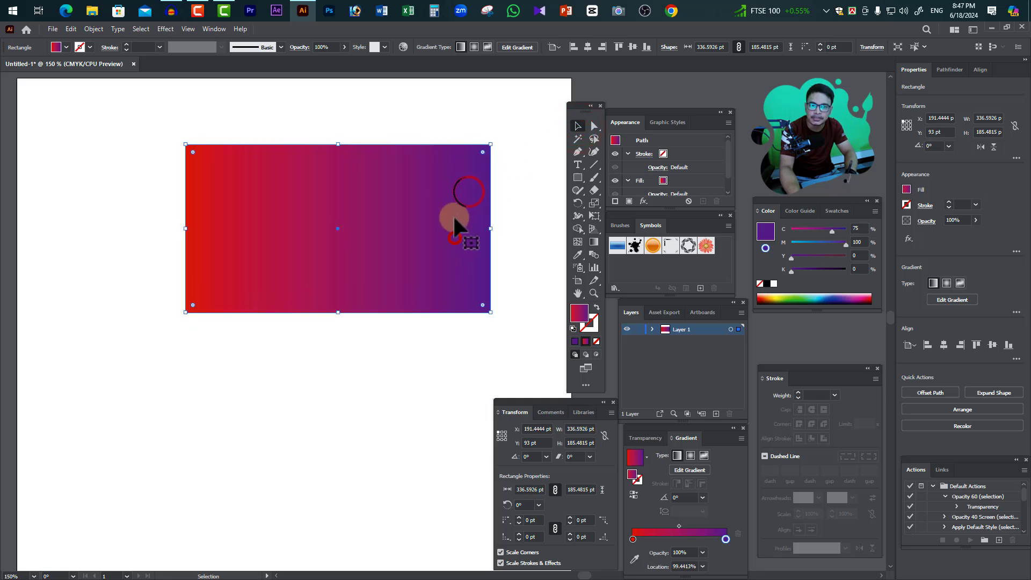
Step: Expand the rectangle's linear gradient into stepped vertical strips using a specified object count
left_click(94, 29)
left_click(114, 157)
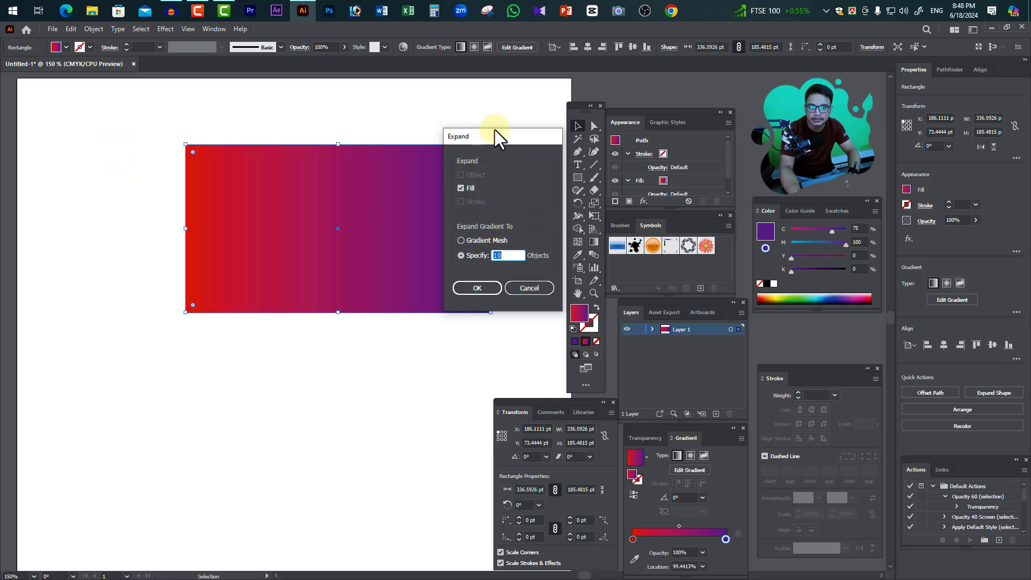
left_click_drag(495, 130, 471, 131)
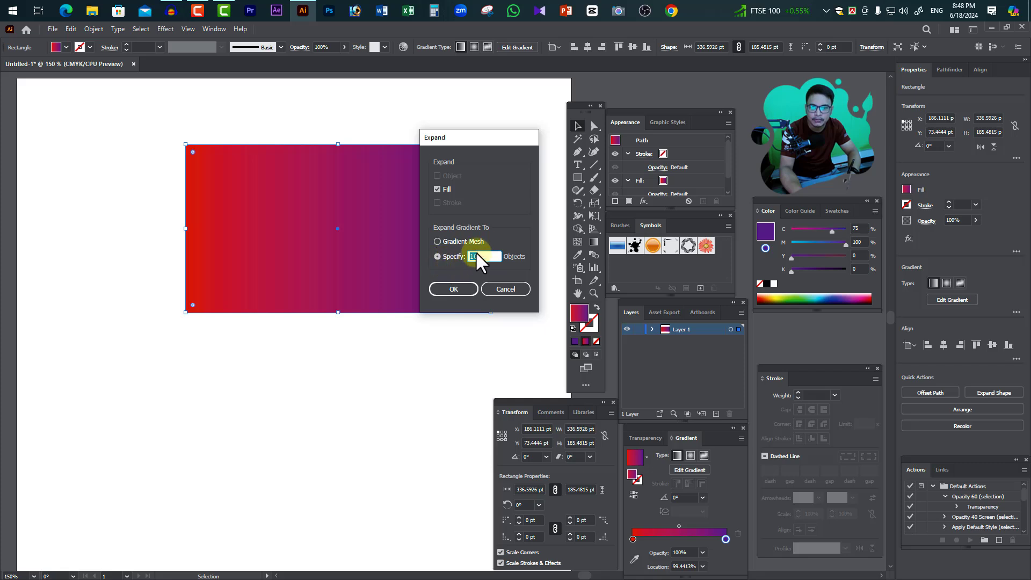
type("50")
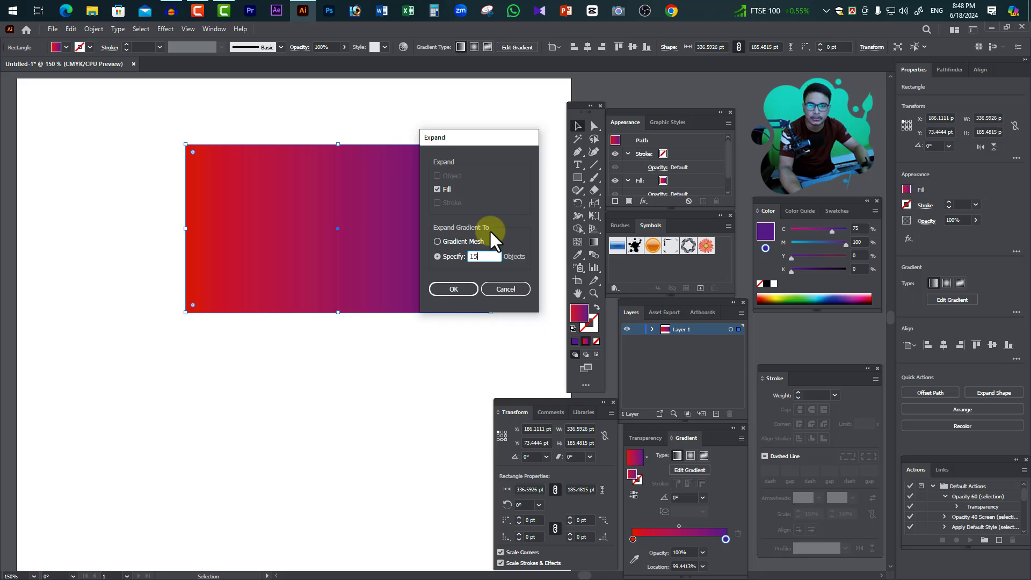
left_click(460, 288)
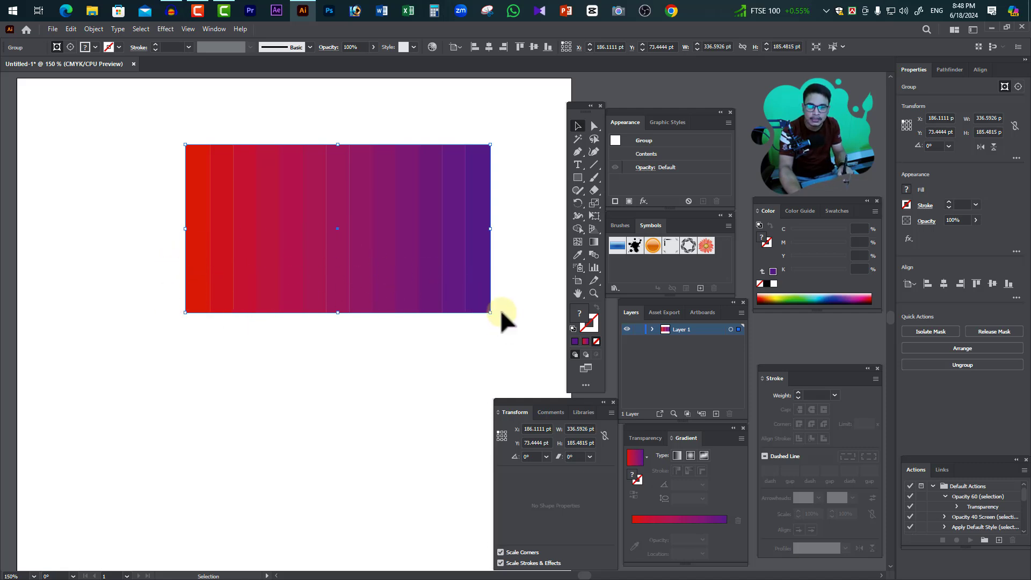
Step: Move the strip group, ungroup it, release its clipping mask, and deselect
left_click_drag(472, 291, 425, 281)
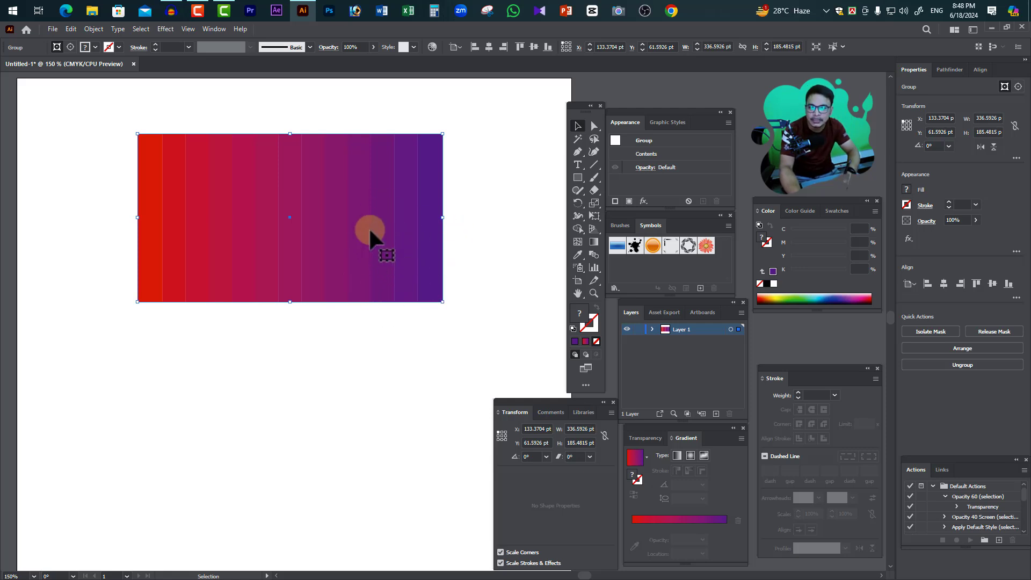
right_click(404, 267)
left_click(453, 353)
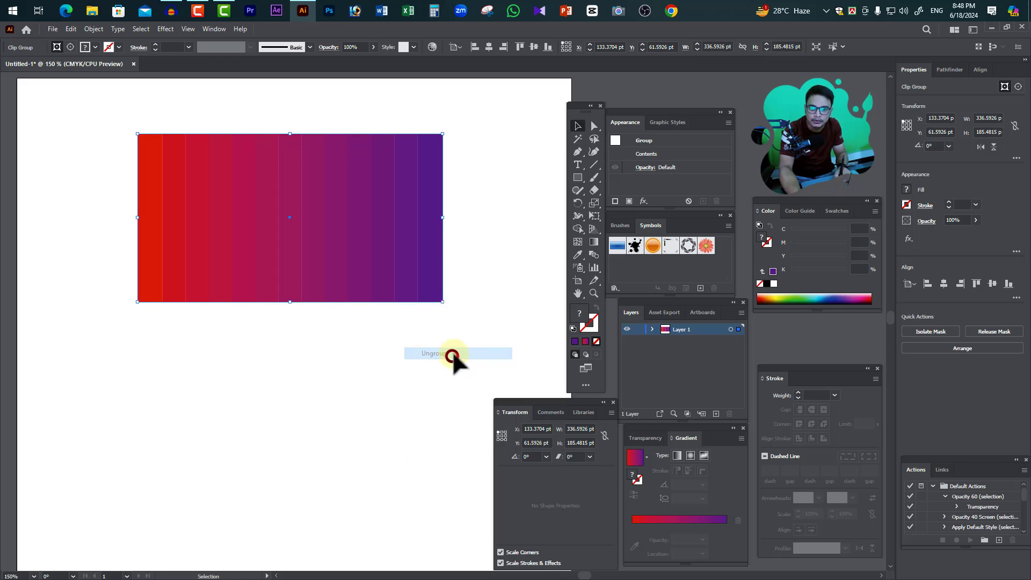
right_click(394, 259)
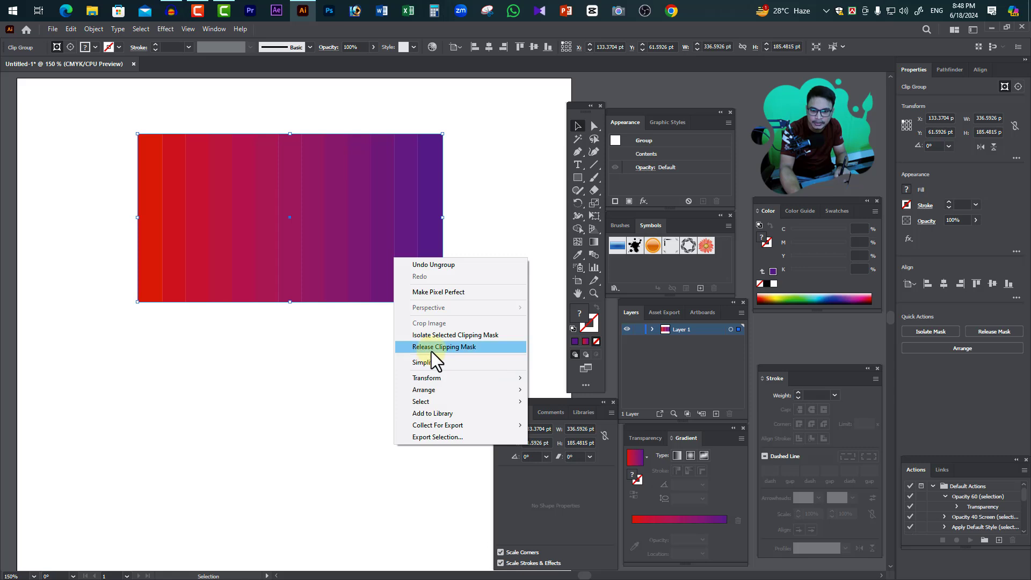
left_click(472, 347)
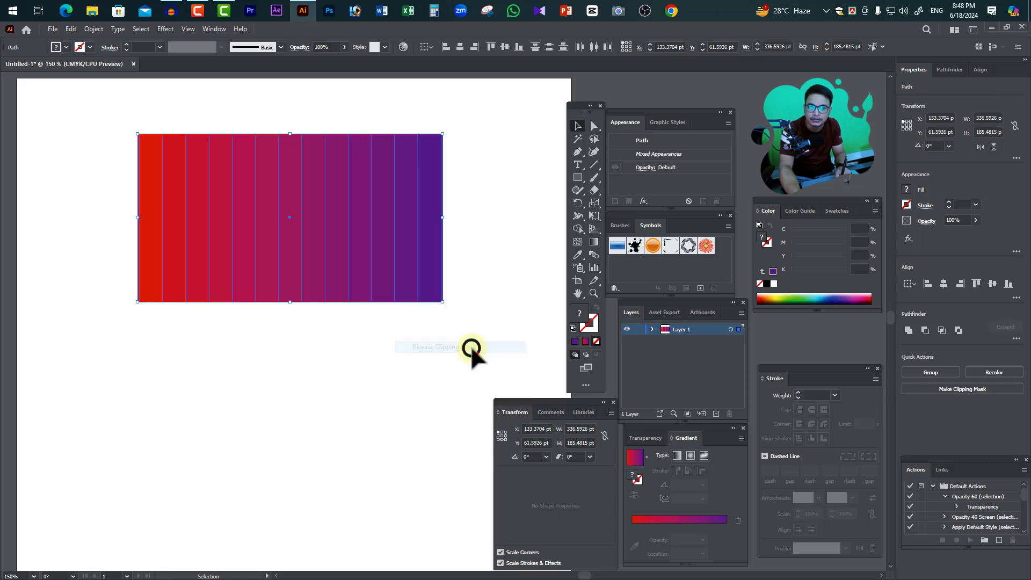
left_click(507, 305)
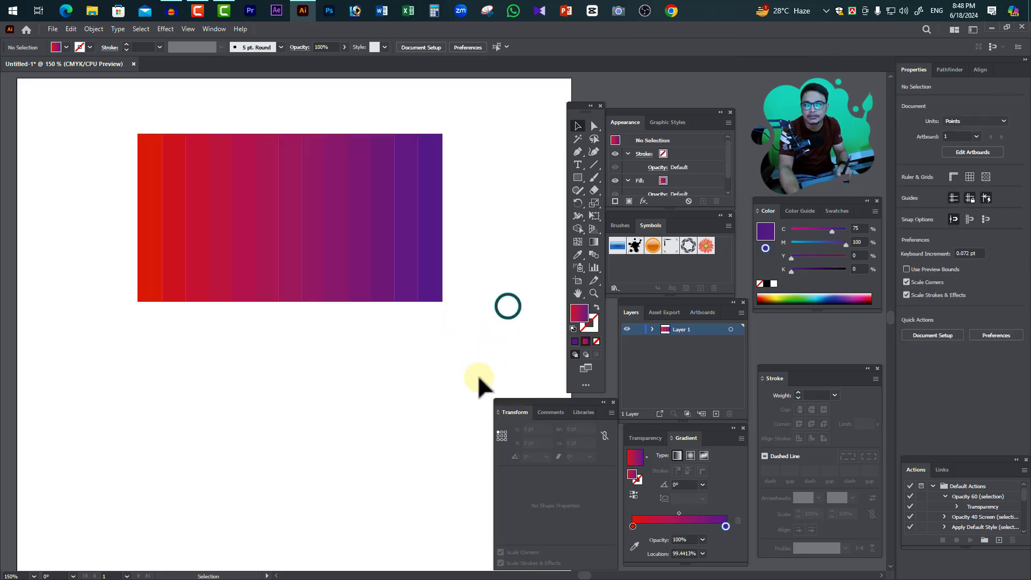
Step: Drag the purple, second-from-right and crimson strips down out of the rectangle
left_click(429, 278)
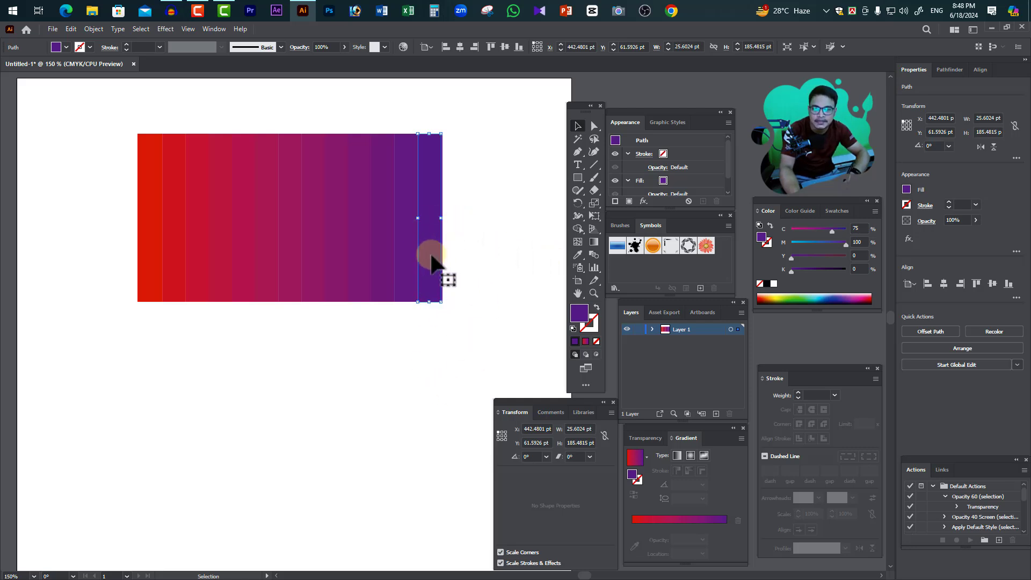
mouse_move(431, 263)
left_mouse_down()
mouse_move(477, 339)
mouse_move(497, 326)
left_mouse_up()
left_click(407, 271)
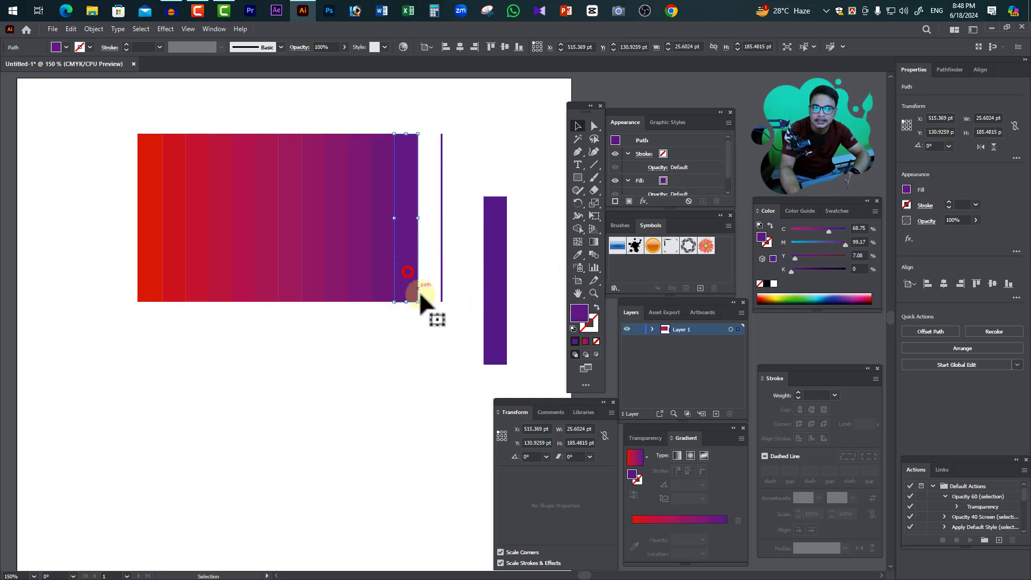
left_click_drag(404, 280, 424, 407)
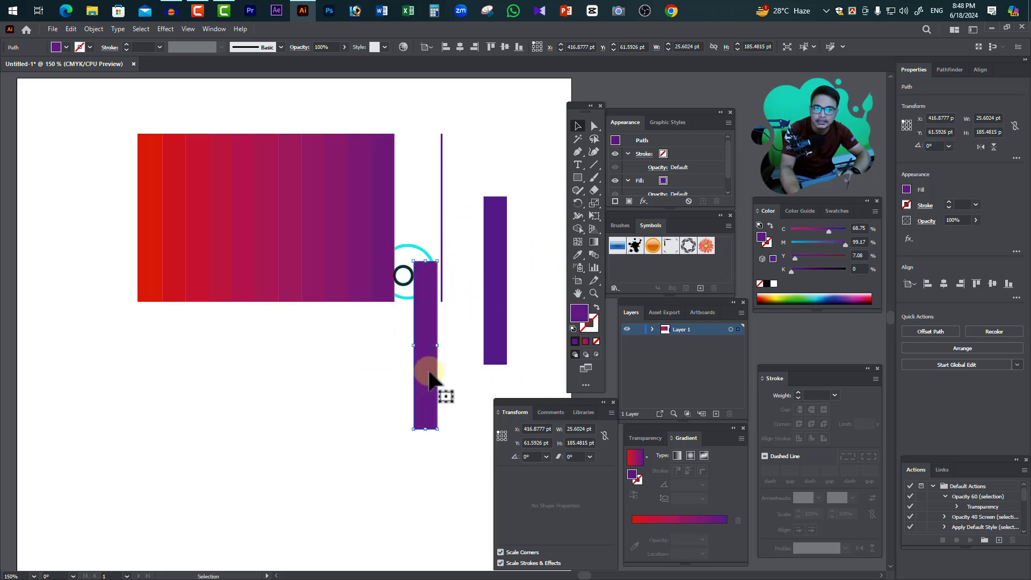
left_click(363, 276)
left_click_drag(237, 245, 229, 413)
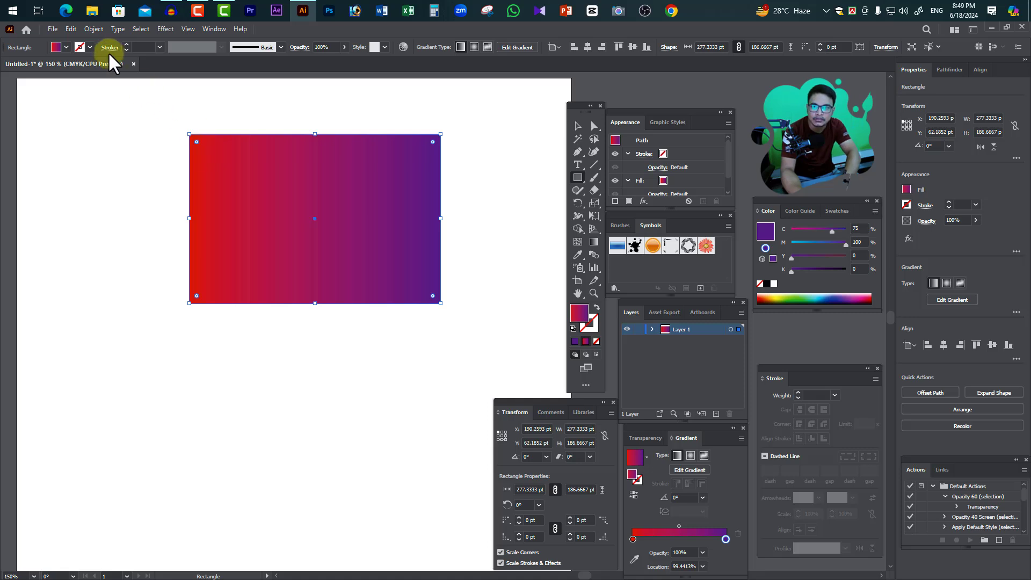
Step: Expand the red-to-purple gradient rectangle into a Gradient Mesh
left_click(94, 28)
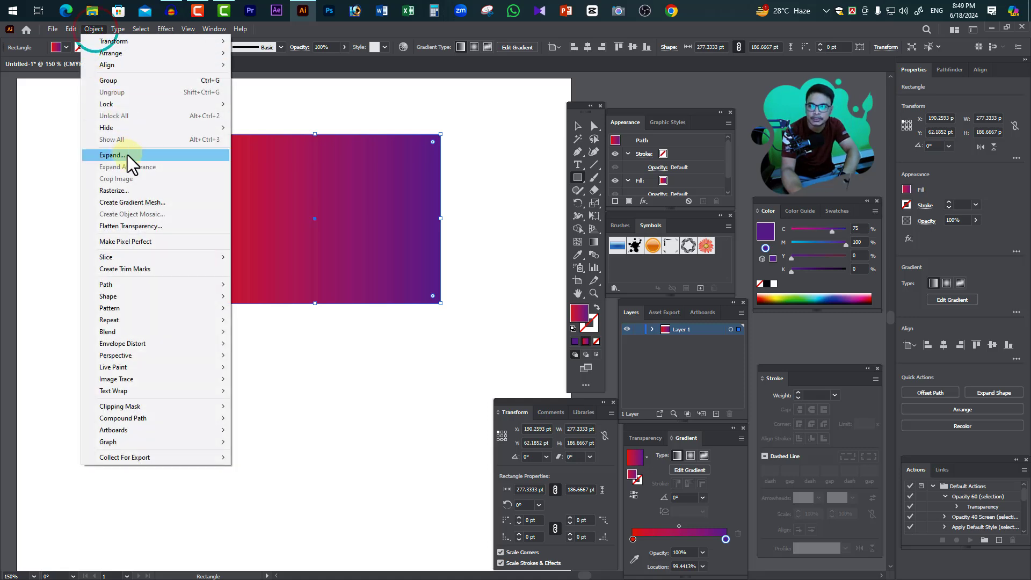
left_click(139, 155)
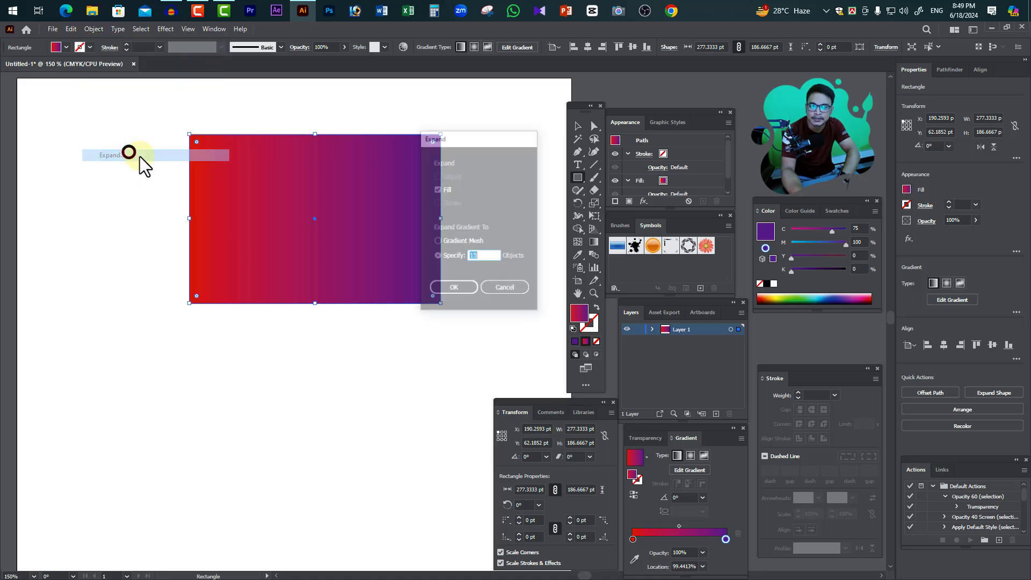
left_click(458, 240)
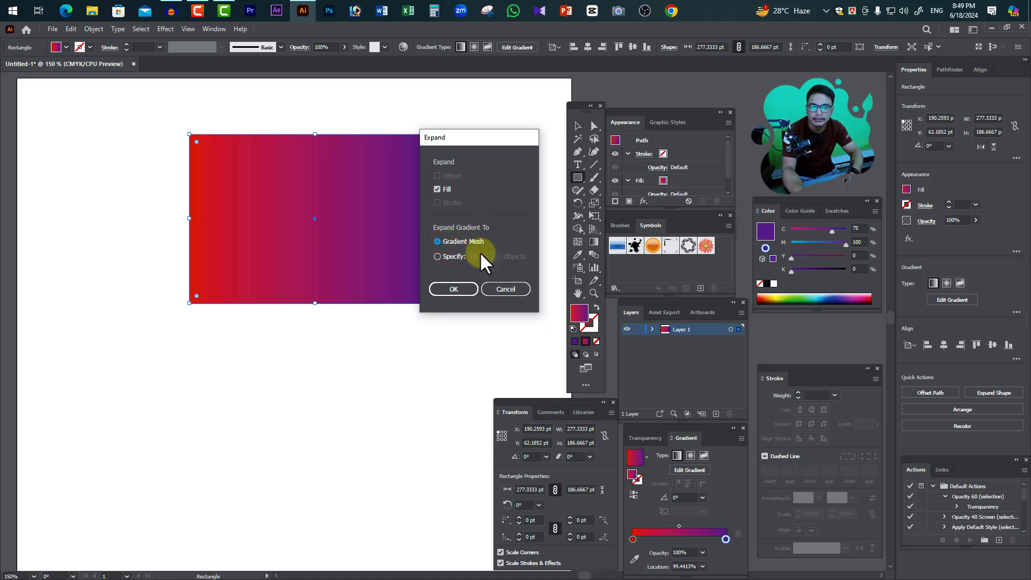
left_click(455, 289)
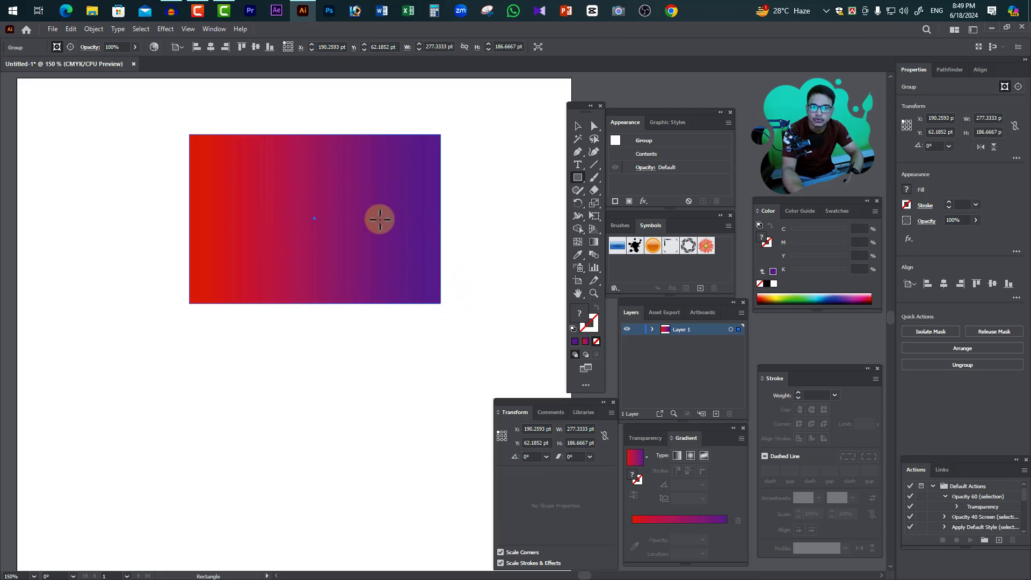
Step: Toggle Outline view with Ctrl+Y to inspect the mesh, then return to Preview
key("ctrl")
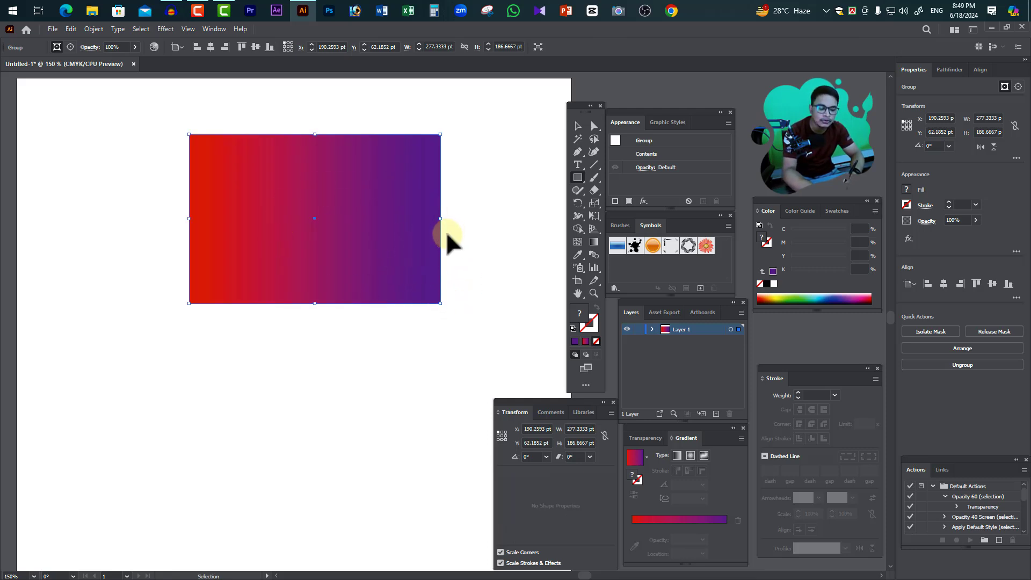
key("ctrl+y")
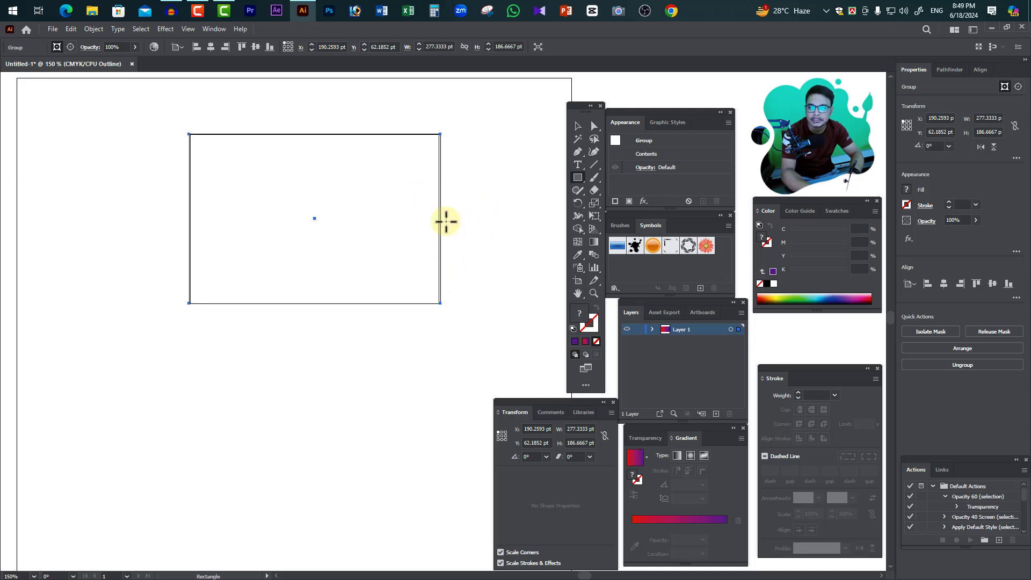
key("ctrl+y")
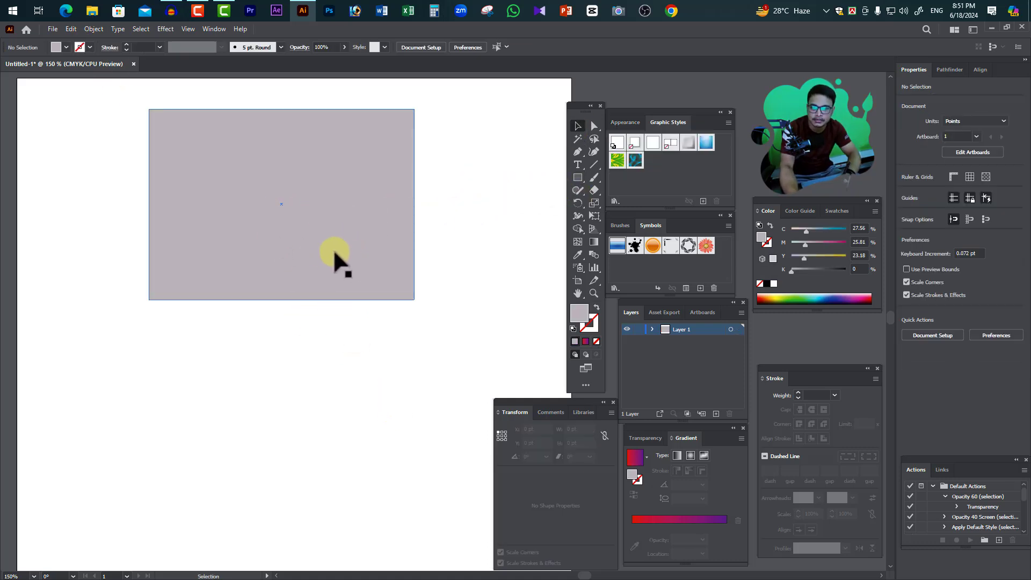
Step: Delete the grey rectangle and draw a large circle with the Ellipse tool
mouse_move(334, 253)
left_mouse_down()
mouse_move(321, 261)
mouse_move(341, 257)
left_mouse_up()
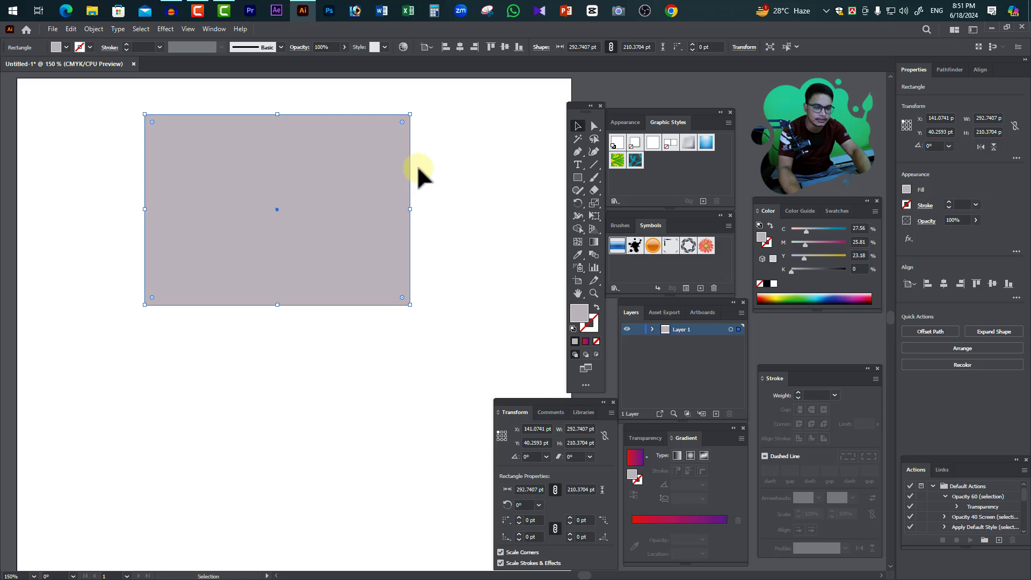
key("Delete")
left_click(577, 178)
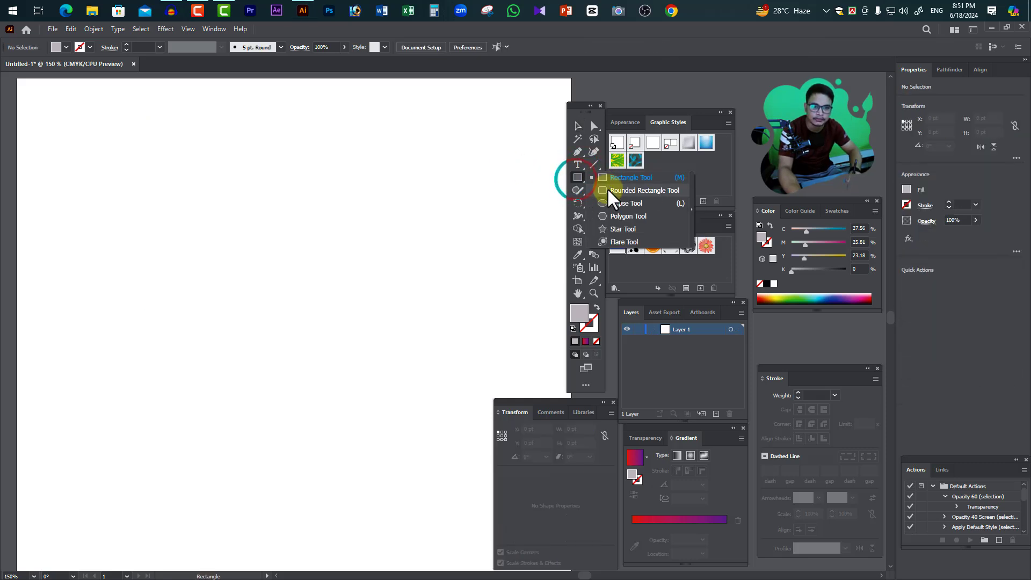
left_click_drag(575, 178, 606, 200)
left_click_drag(191, 129, 473, 322)
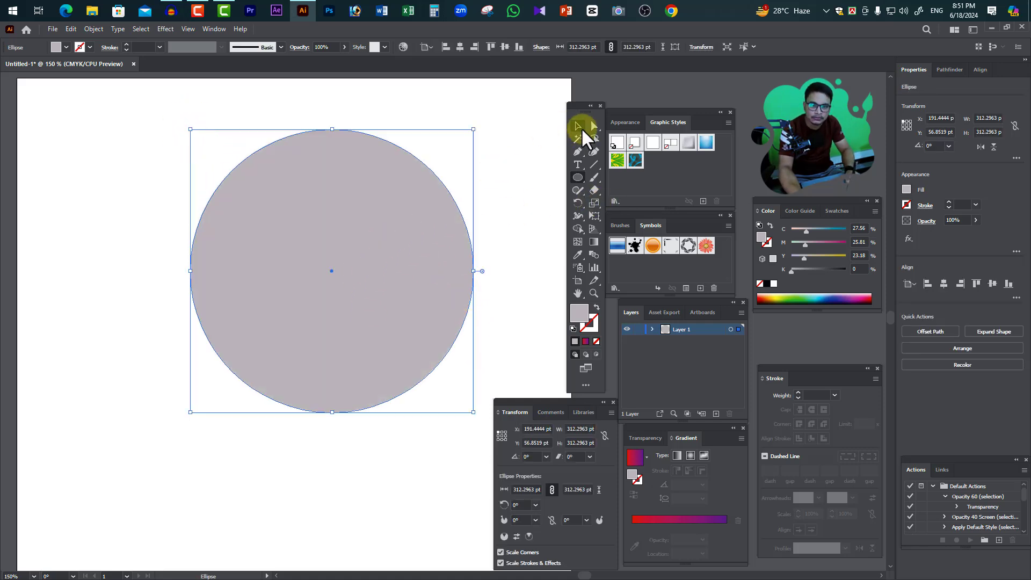
Step: Nudge the circle left and apply the green-and-yellow floral graphic style
left_click(577, 126)
left_click_drag(412, 281, 372, 249)
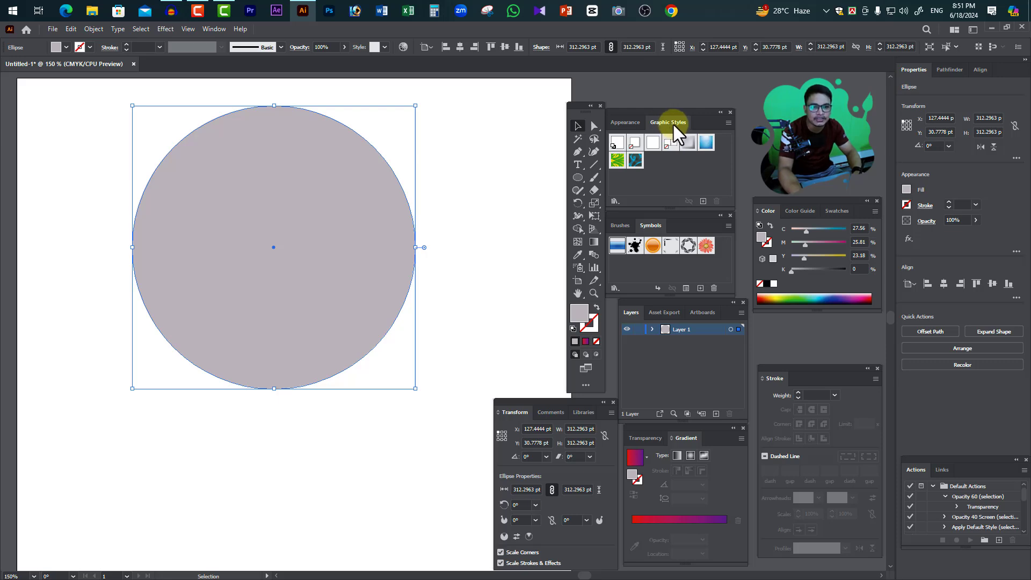
left_click(618, 160)
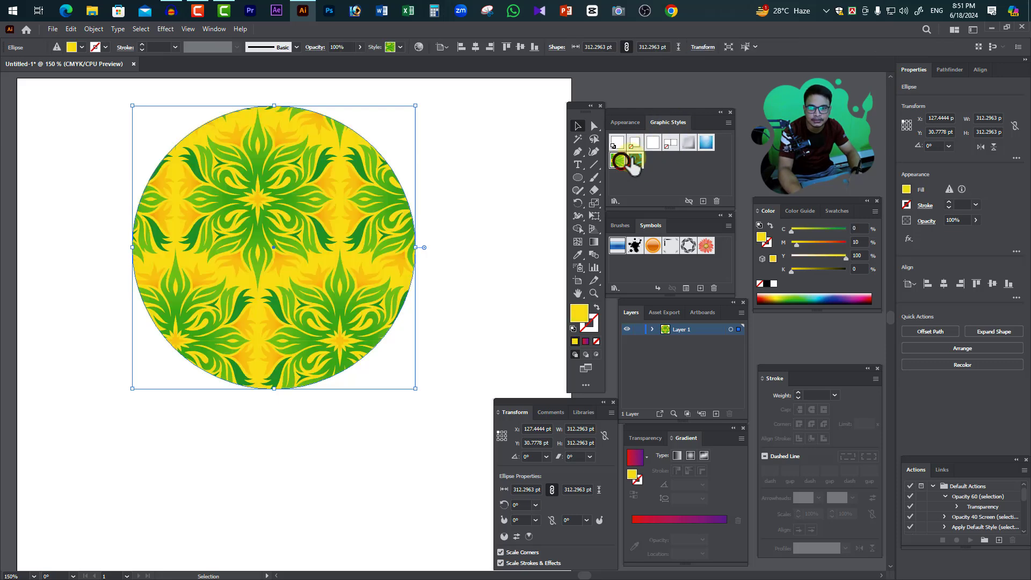
left_click(635, 160)
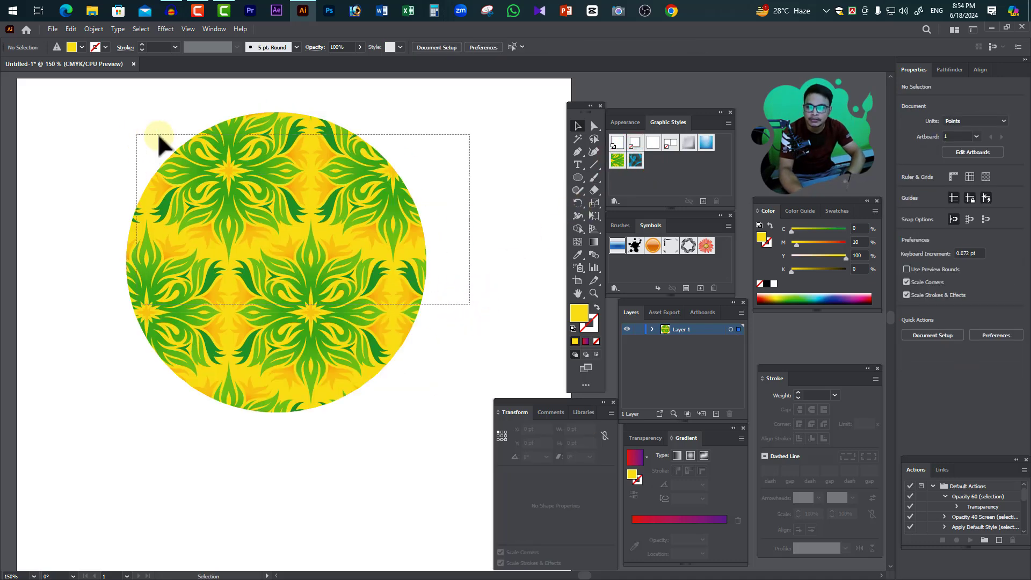
Step: Group the floral-patterned circle and run Expand Appearance on it
left_click_drag(334, 262, 157, 138)
right_click(357, 304)
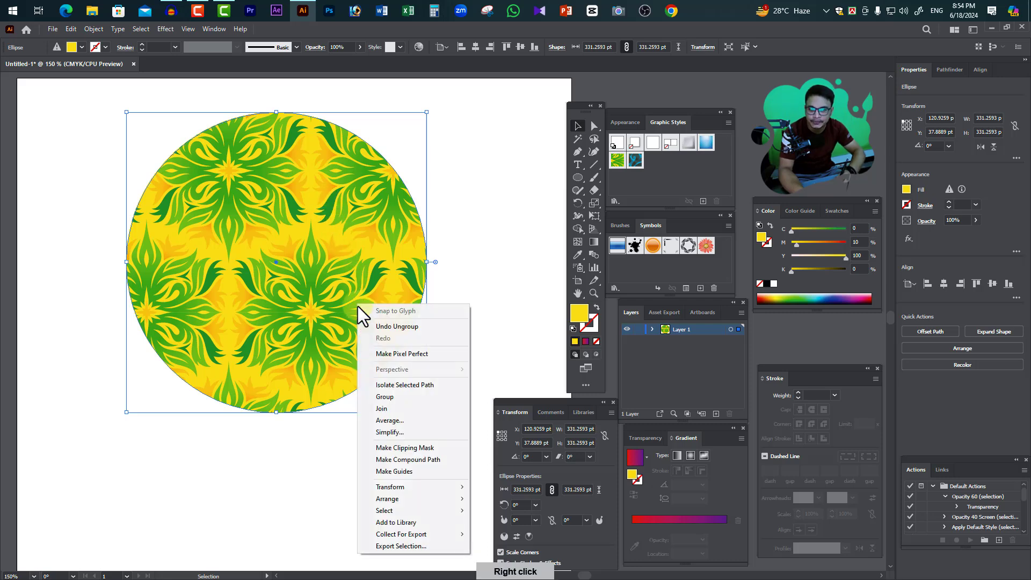
left_click(394, 398)
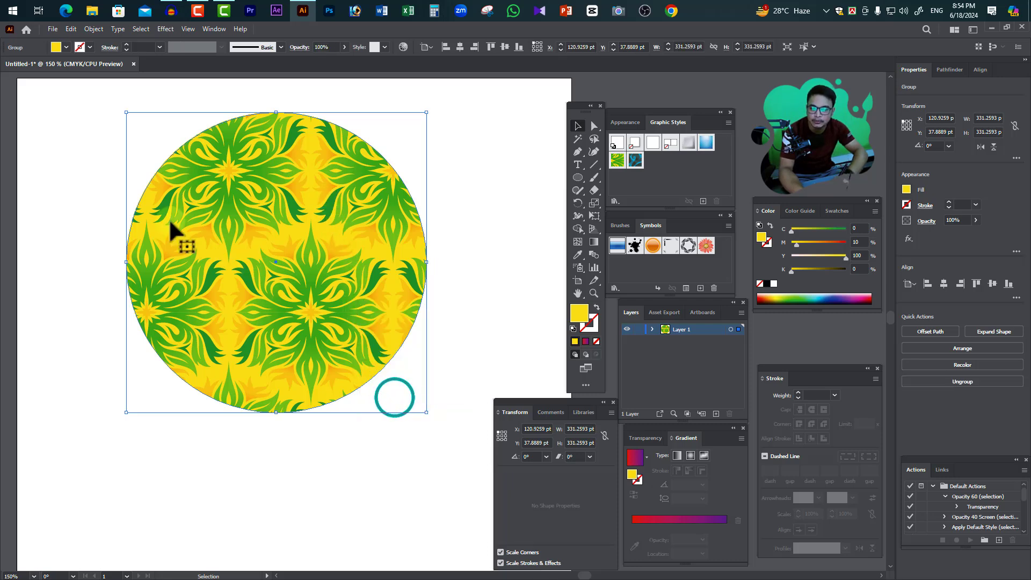
left_click(94, 29)
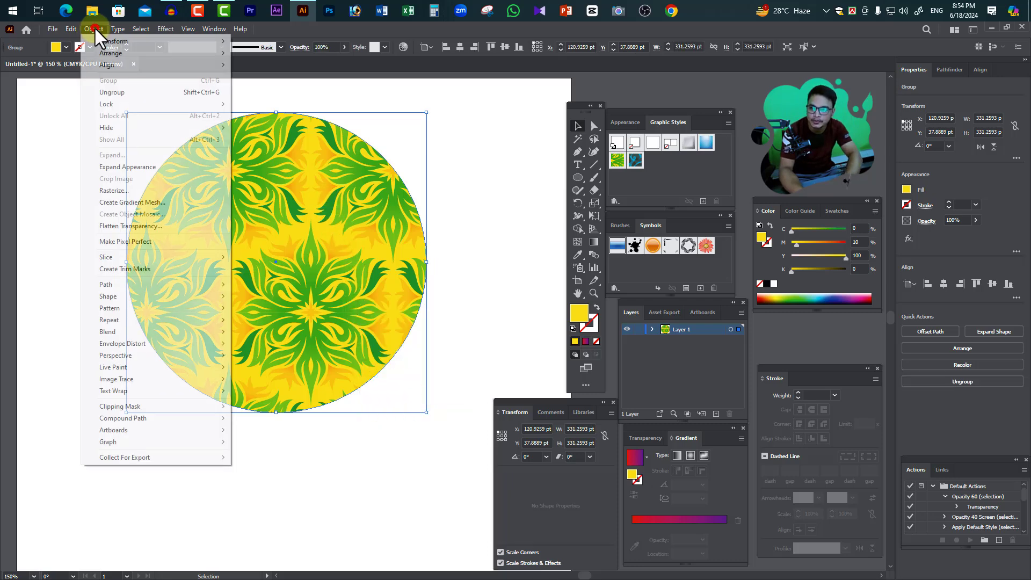
left_click(144, 167)
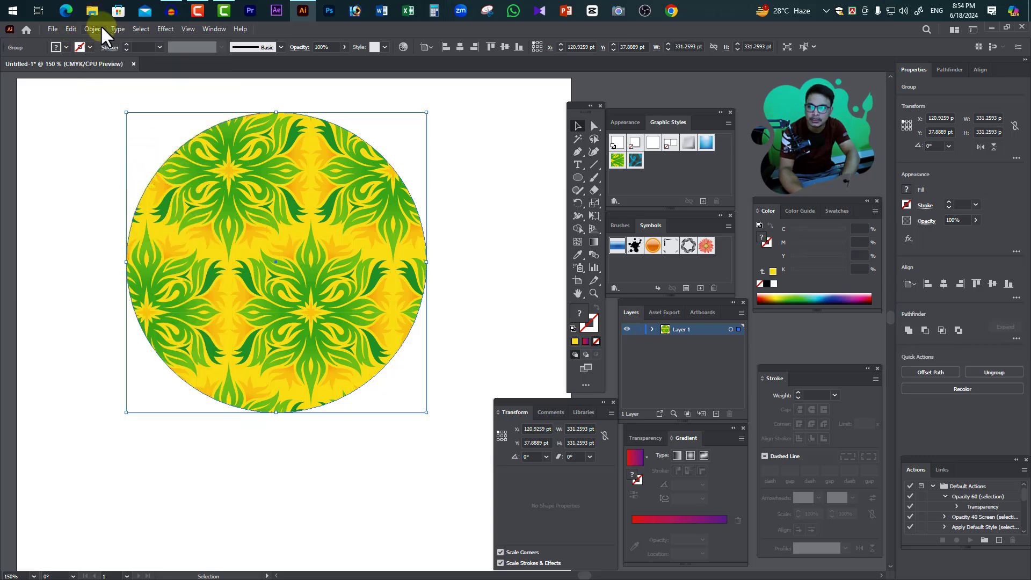
Step: Expand the pattern fill into artwork, ungroup it, and view it in Outline mode
left_click(92, 29)
left_click(125, 155)
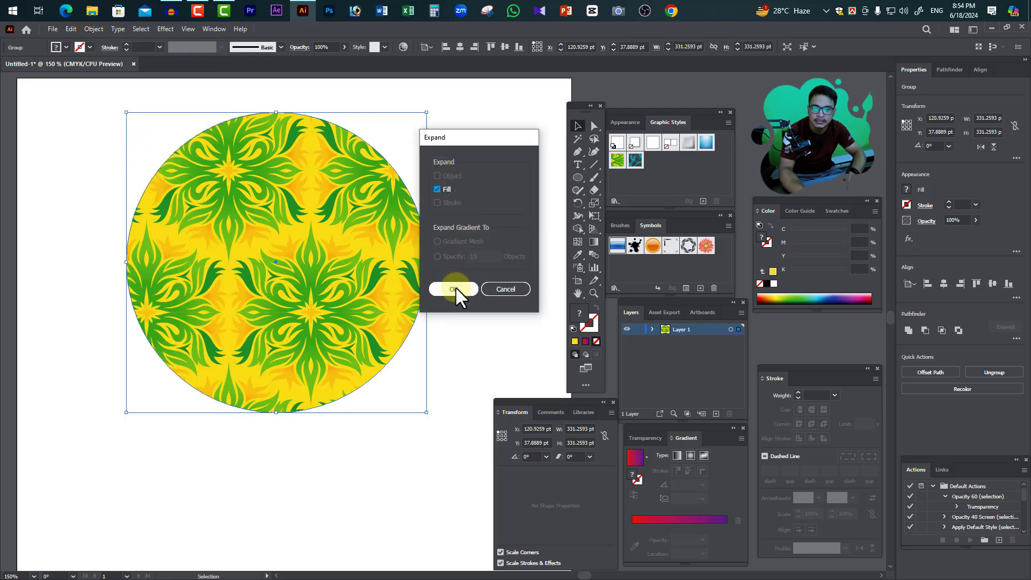
left_click(456, 289)
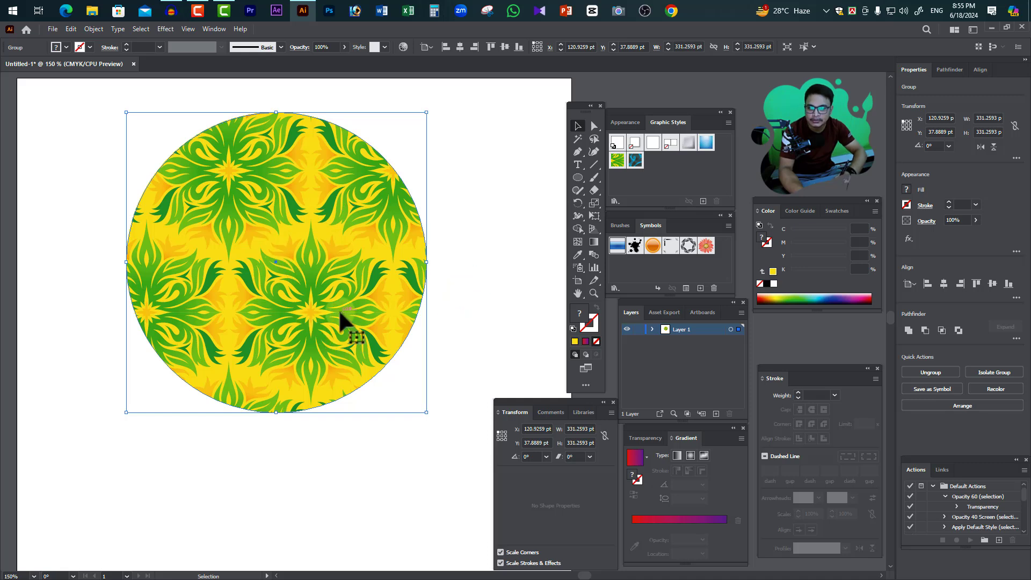
right_click(337, 287)
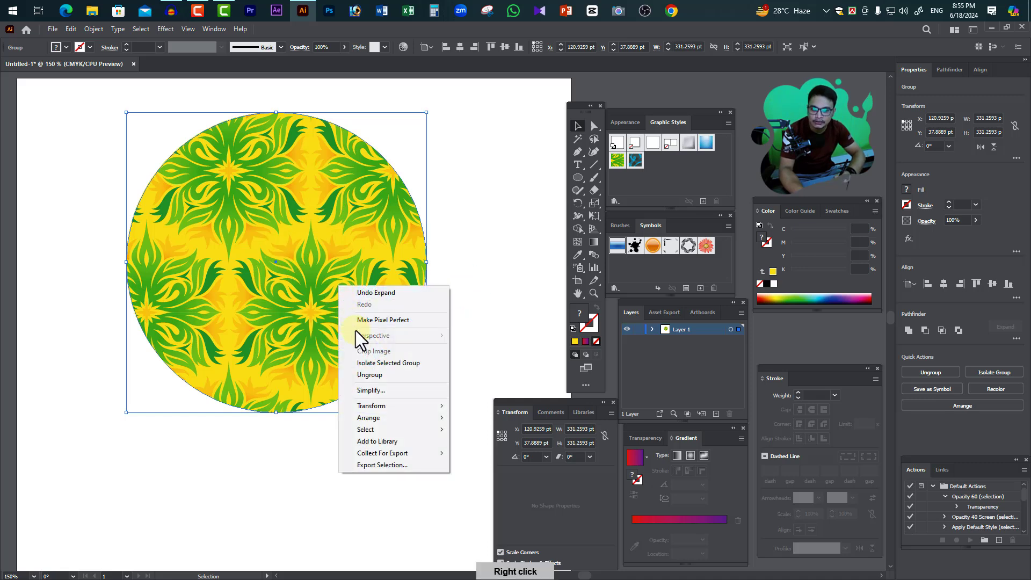
left_click(392, 377)
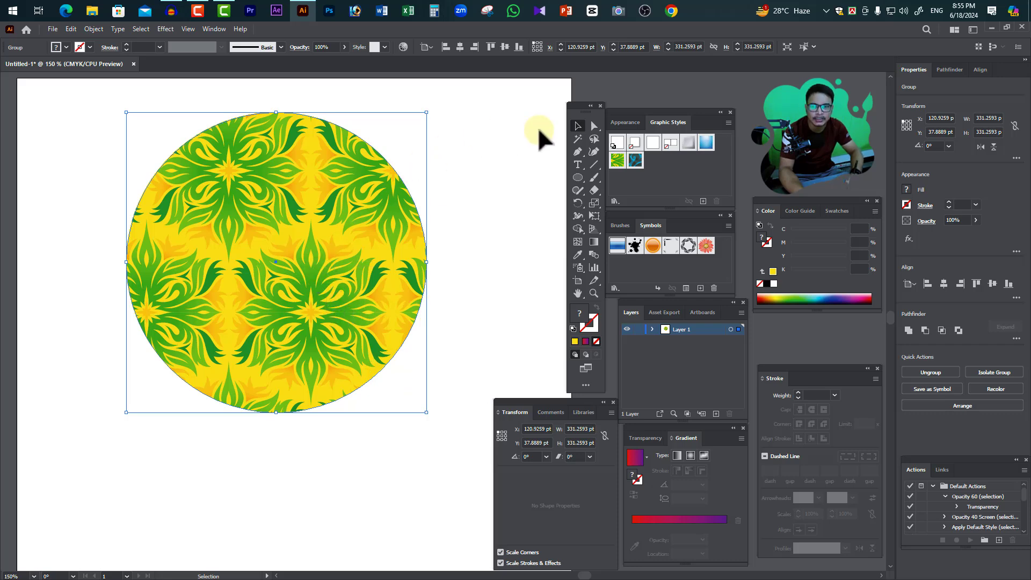
left_click(586, 134)
key("ctrl+y")
Step: Return to Preview, ungroup the floral artwork twice, and deselect
key("ctrl+y")
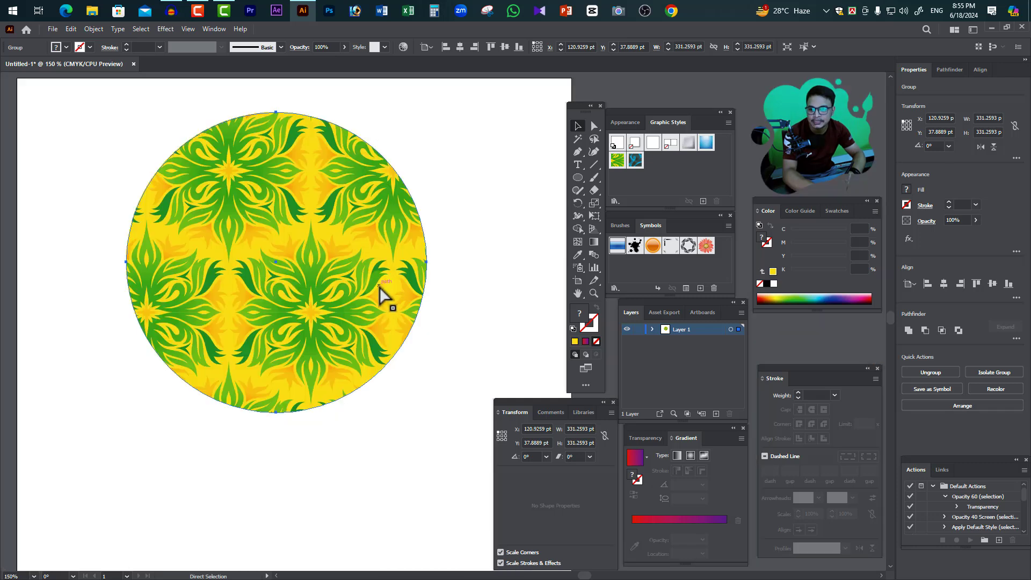
key("ctrl+y")
key("ctrl+y")
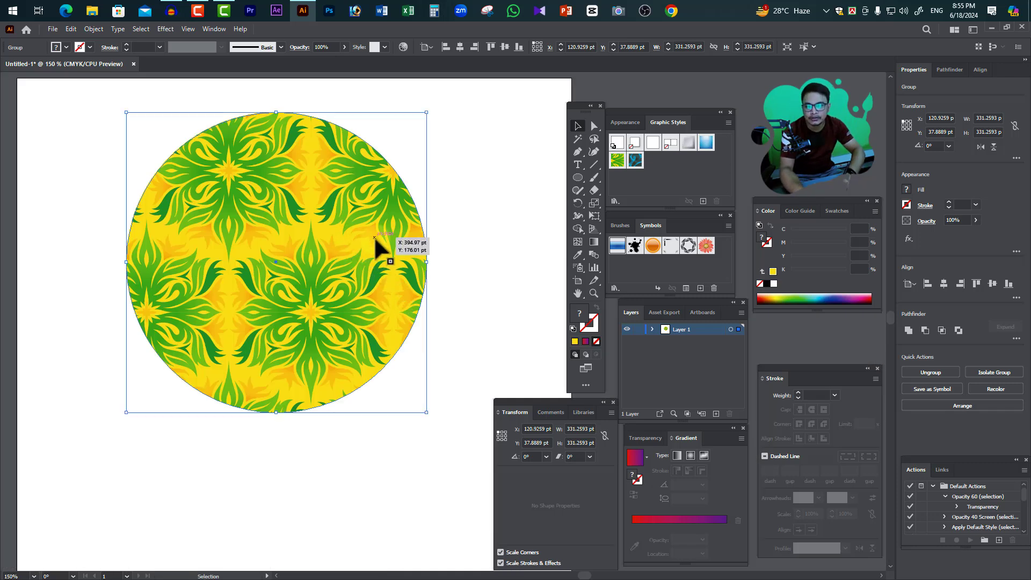
right_click(360, 274)
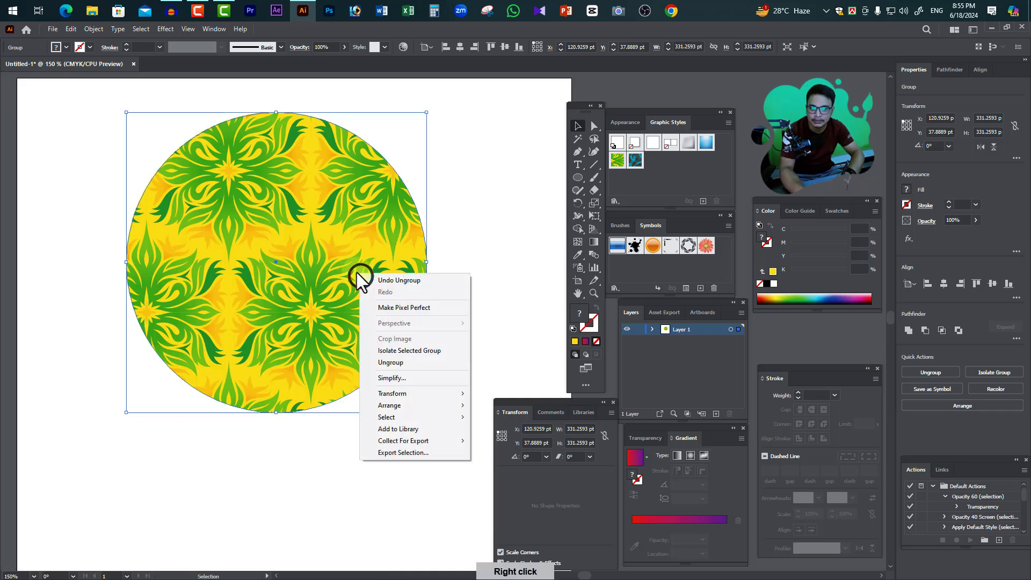
left_click(408, 363)
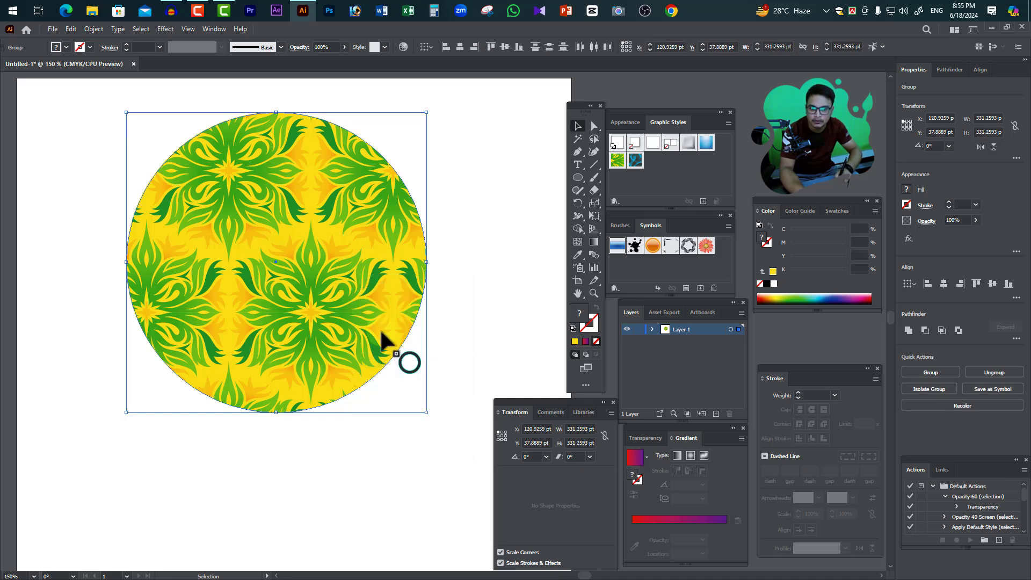
right_click(360, 304)
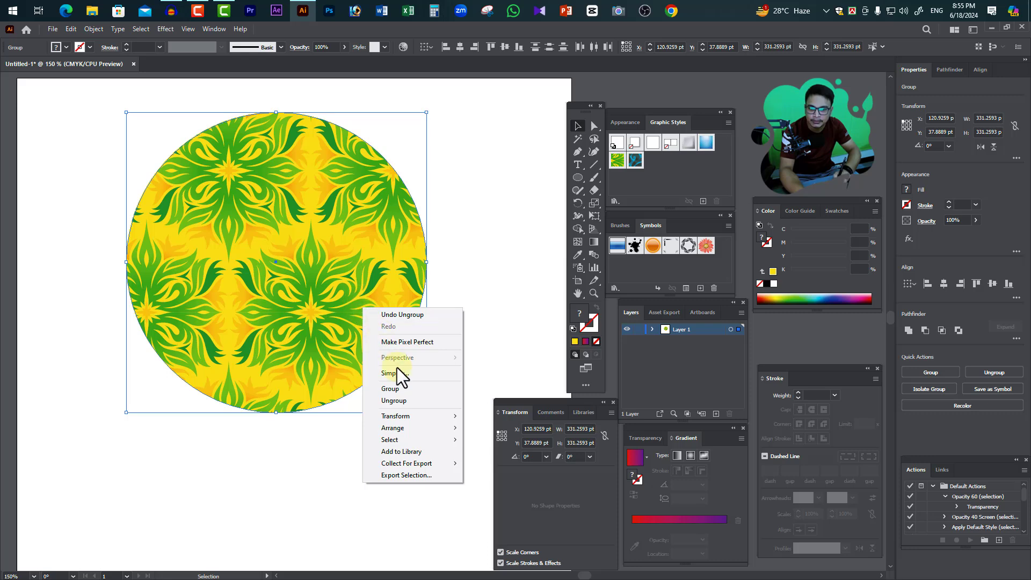
left_click(398, 400)
left_click(369, 138)
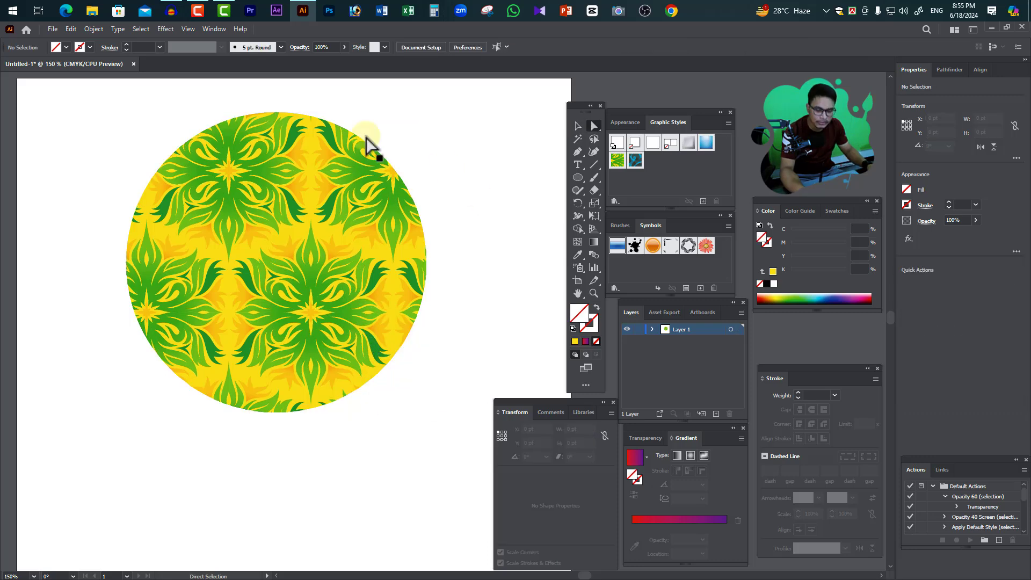
Step: Drag a green pattern piece right, then select all and make a clipping mask with Ctrl+7
key("a")
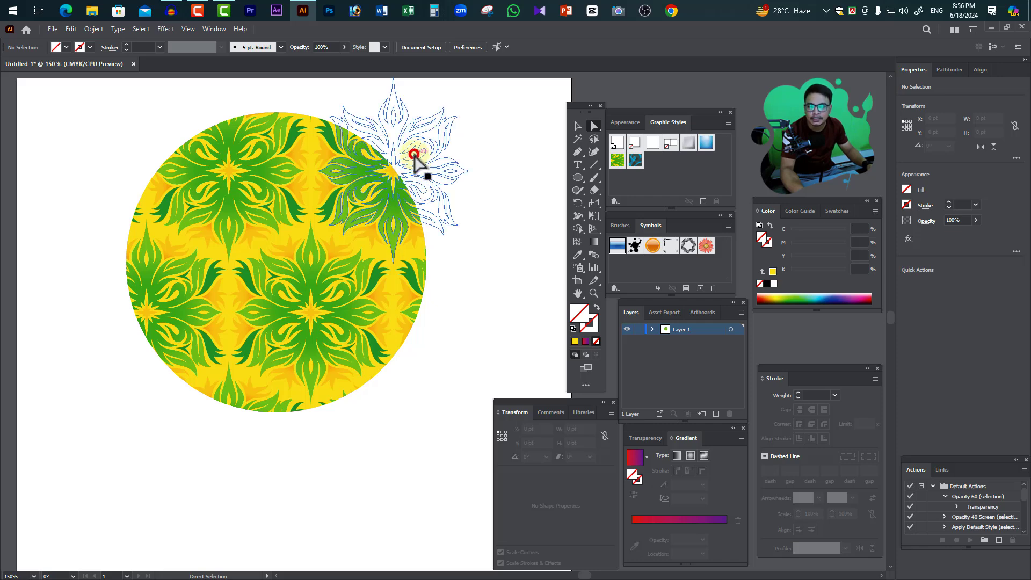
left_click(355, 173)
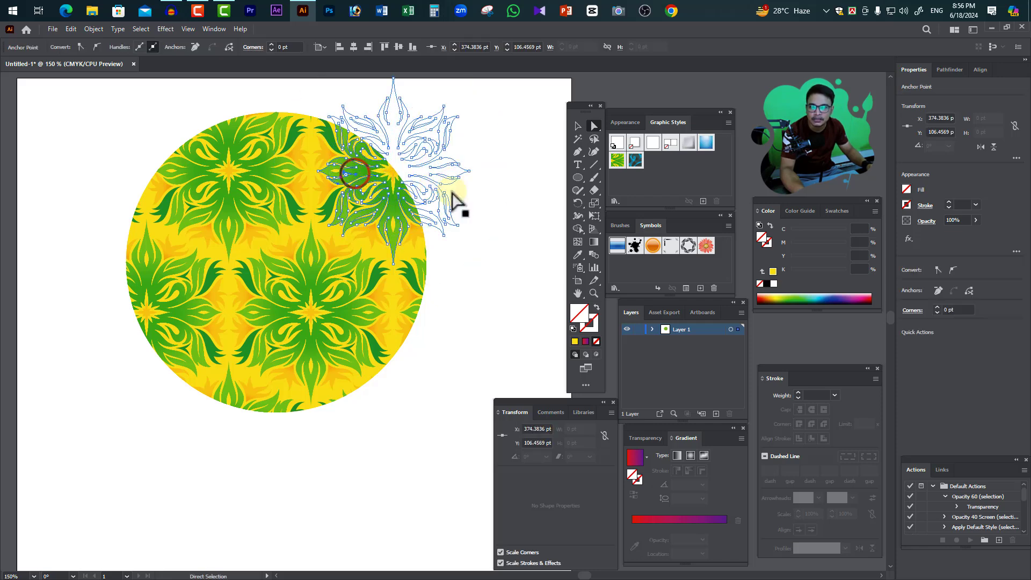
left_click(258, 172)
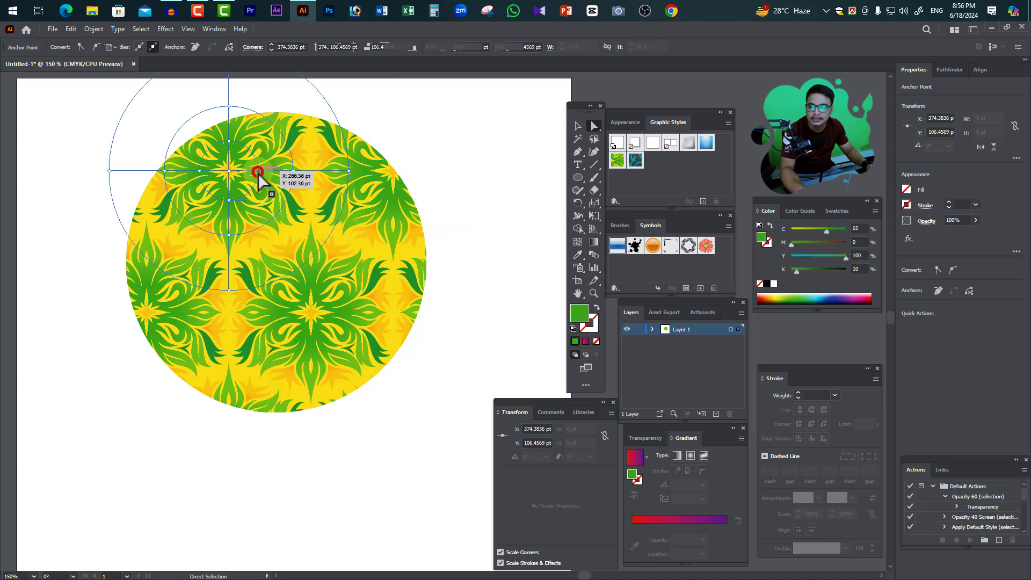
mouse_move(258, 172)
left_mouse_down()
mouse_move(453, 228)
mouse_move(575, 155)
left_mouse_up()
left_click(577, 125)
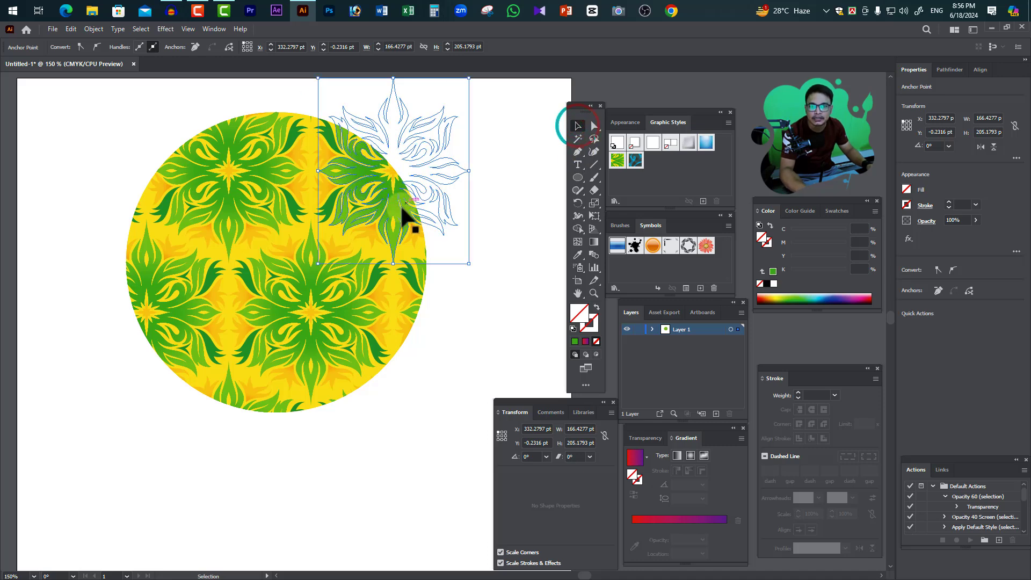
key("ctrl+a")
key("ctrl+7")
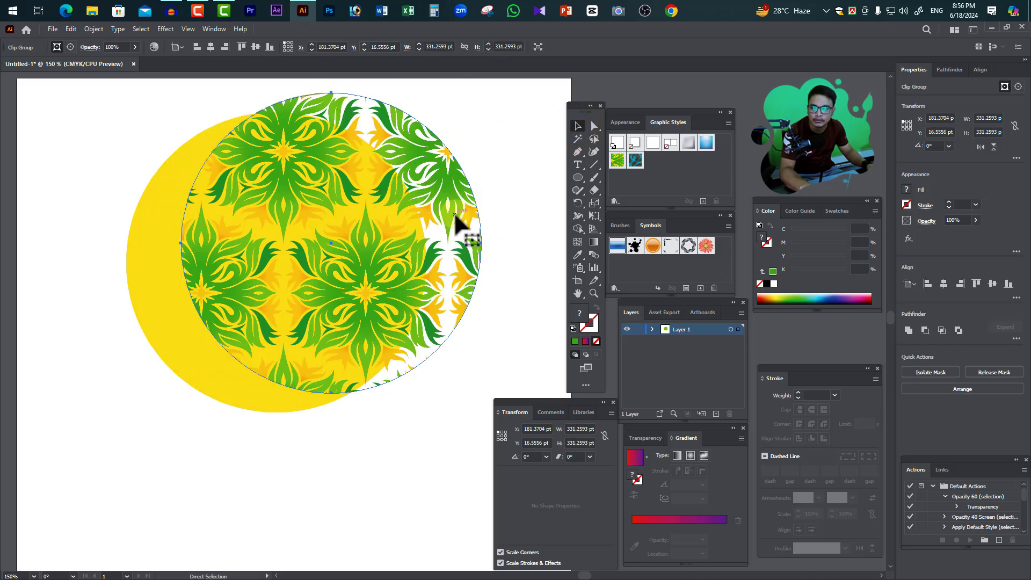
Step: Move the circular pattern clip group aside and delete the yellow circle
left_click_drag(455, 213, 401, 233)
left_click_drag(344, 266, 441, 274)
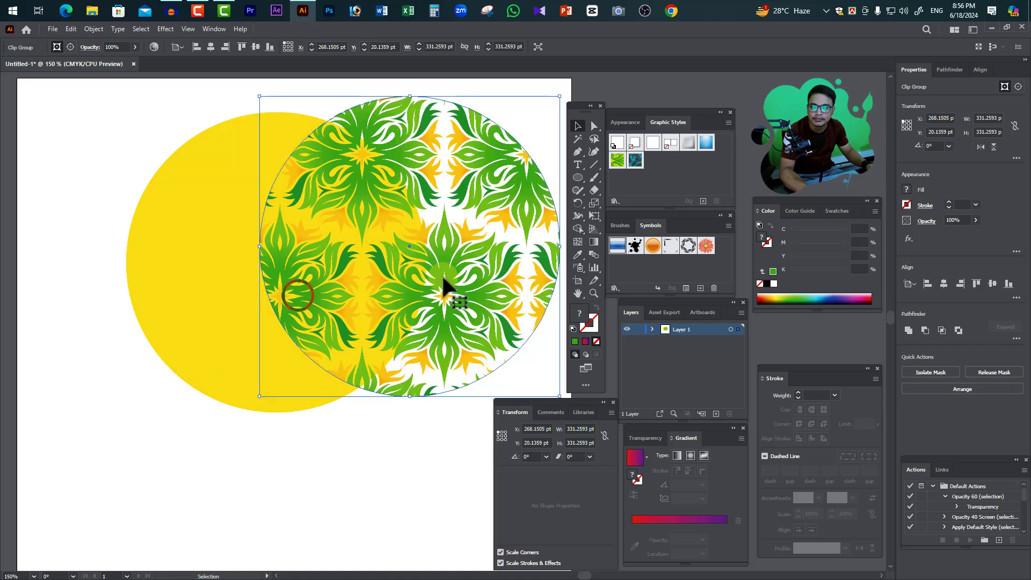
left_click(225, 230)
left_click_drag(161, 242, 83, 293)
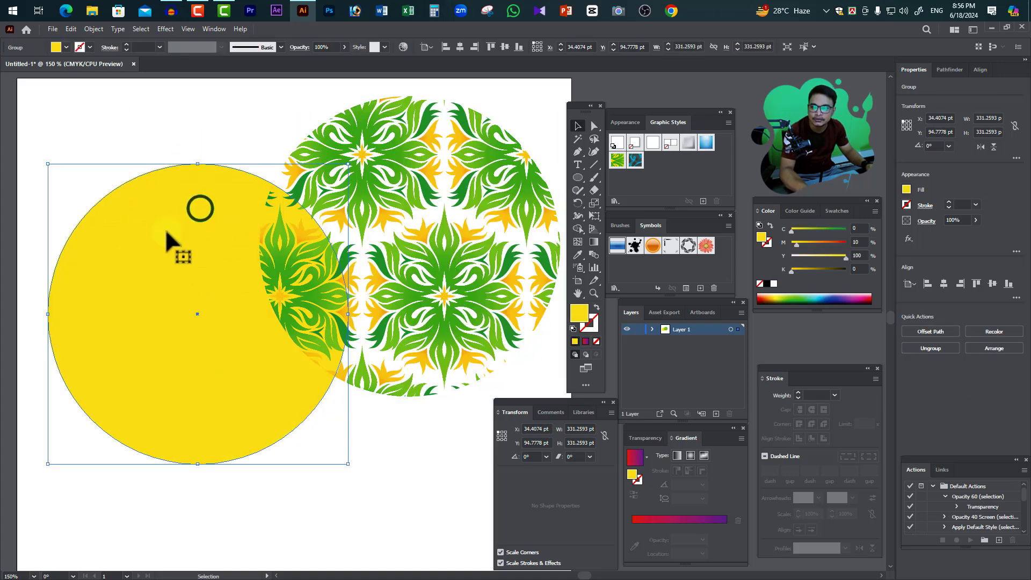
key("Delete")
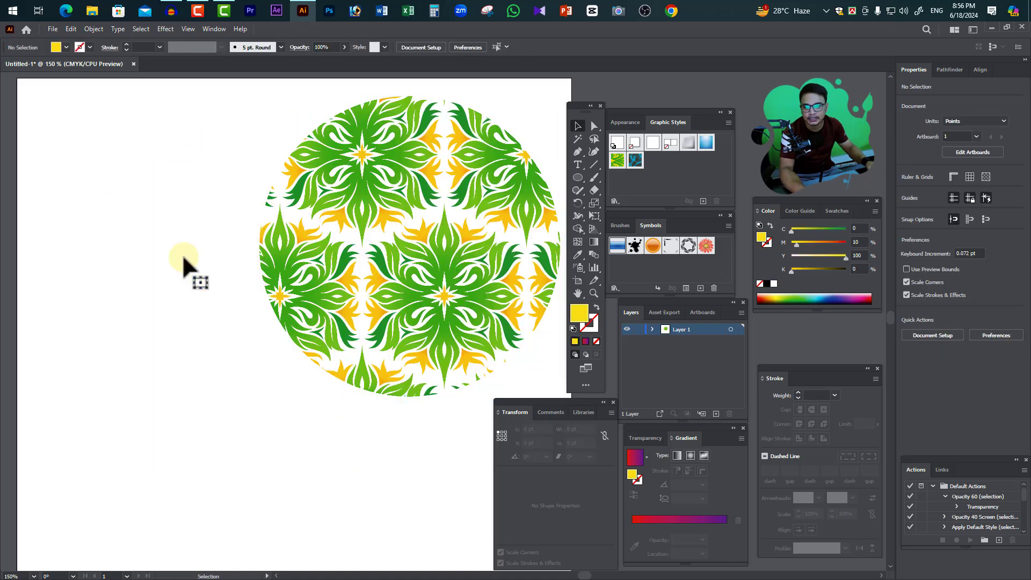
Step: Release the pattern's clipping mask and zoom out to show the full rectangular pattern
left_click(467, 215)
scroll(403, 229, "right", 5)
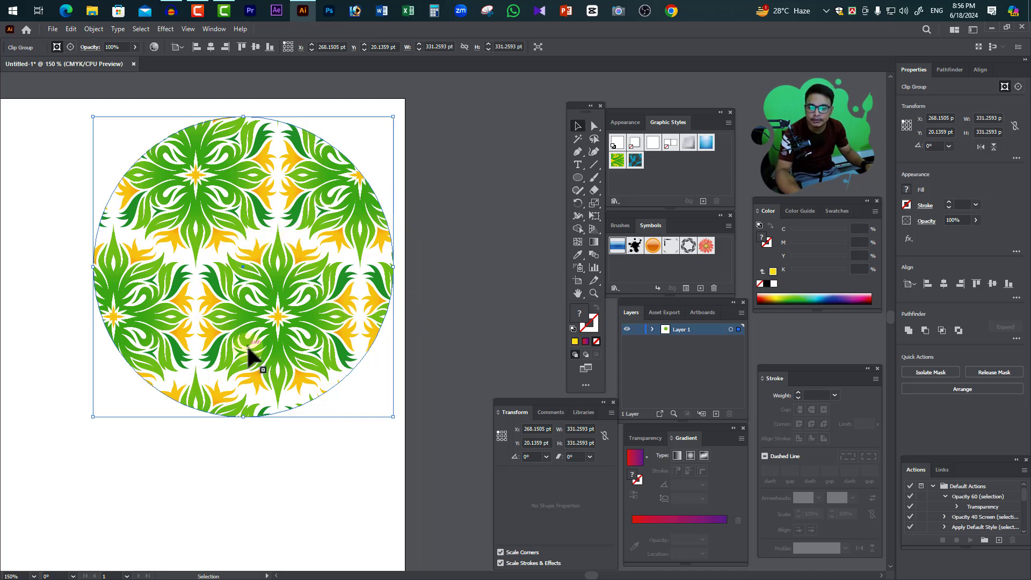
right_click(277, 293)
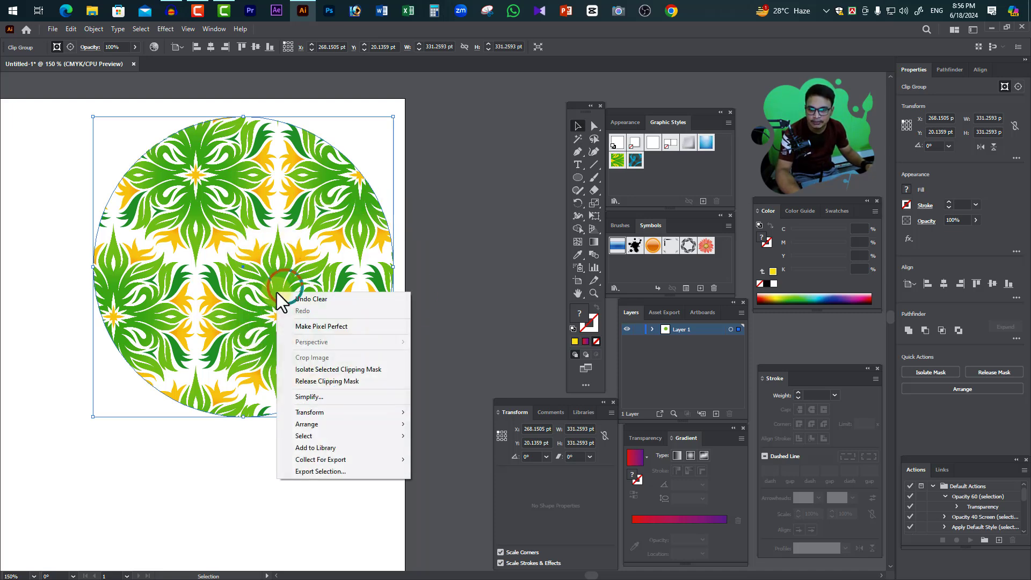
left_click(347, 383)
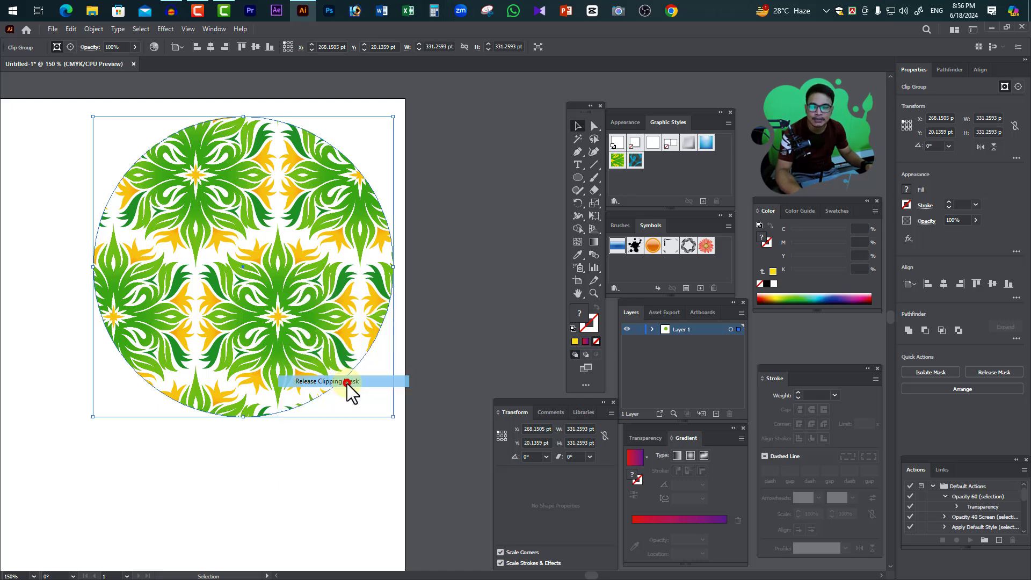
left_click(311, 311, "alt")
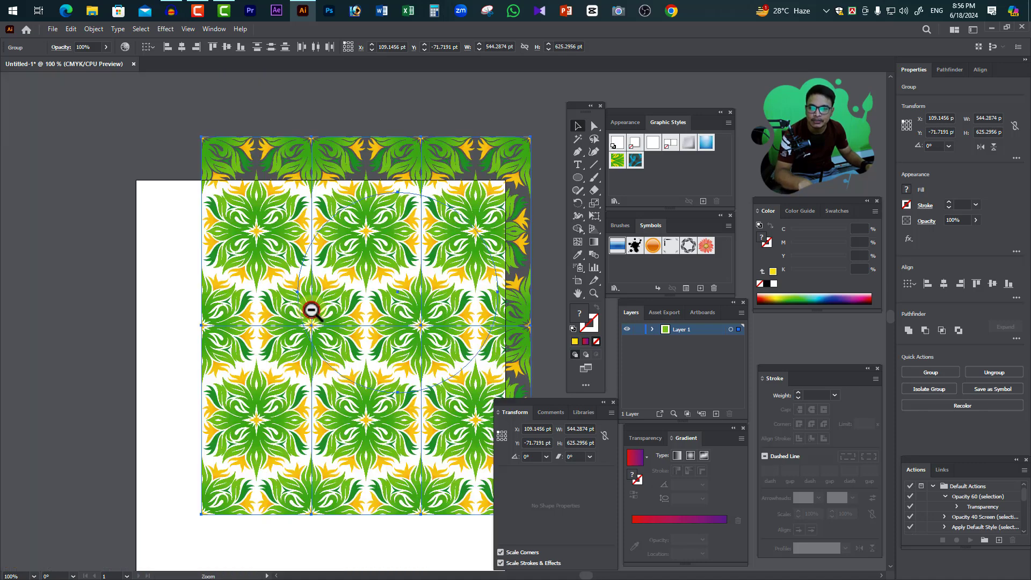
left_click_drag(532, 311, 361, 276)
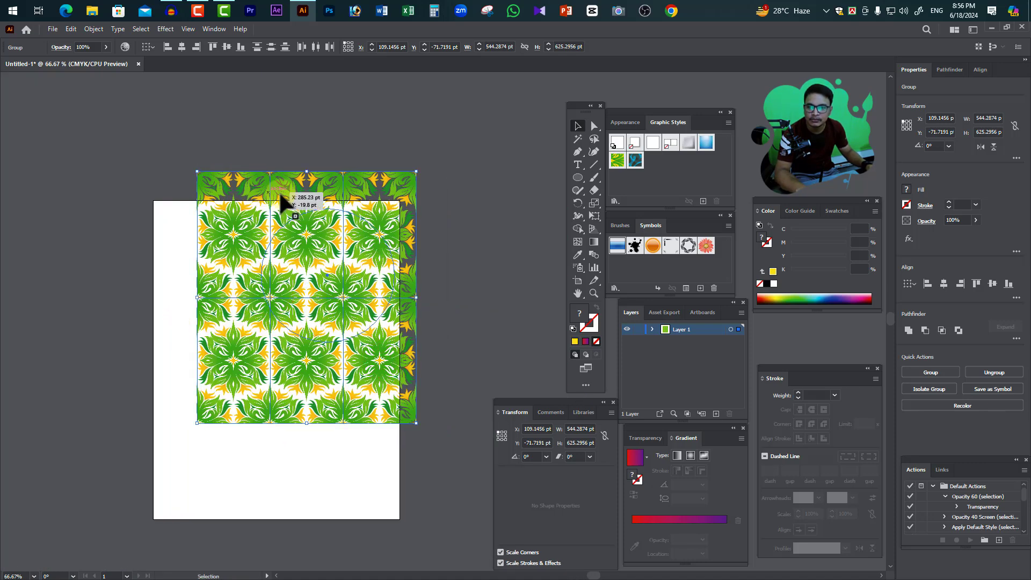
Step: Move the flower pattern onto the artboard, centre the view, and marquee-select its pieces
left_click_drag(274, 201, 244, 246)
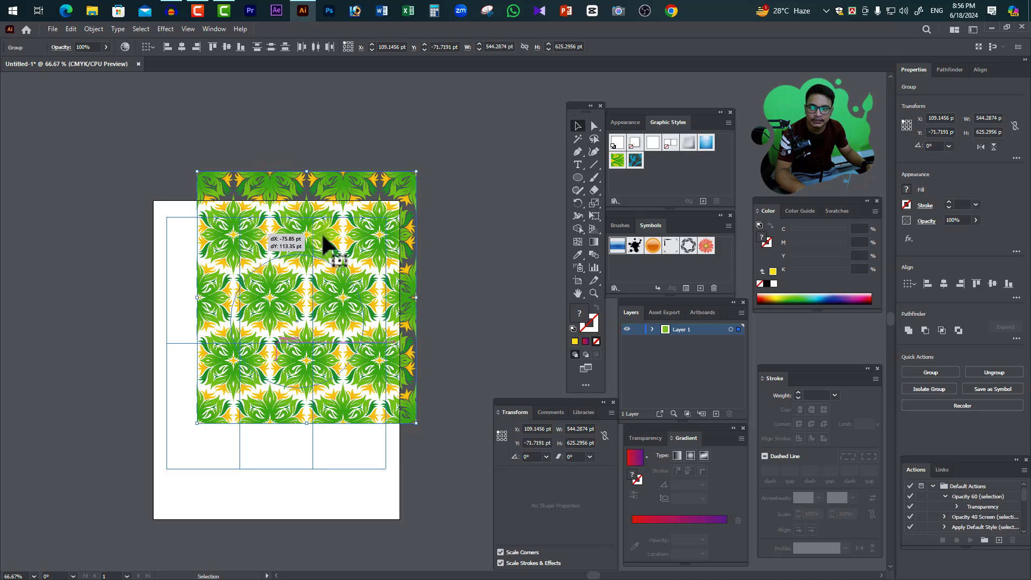
key("ctrl+equal")
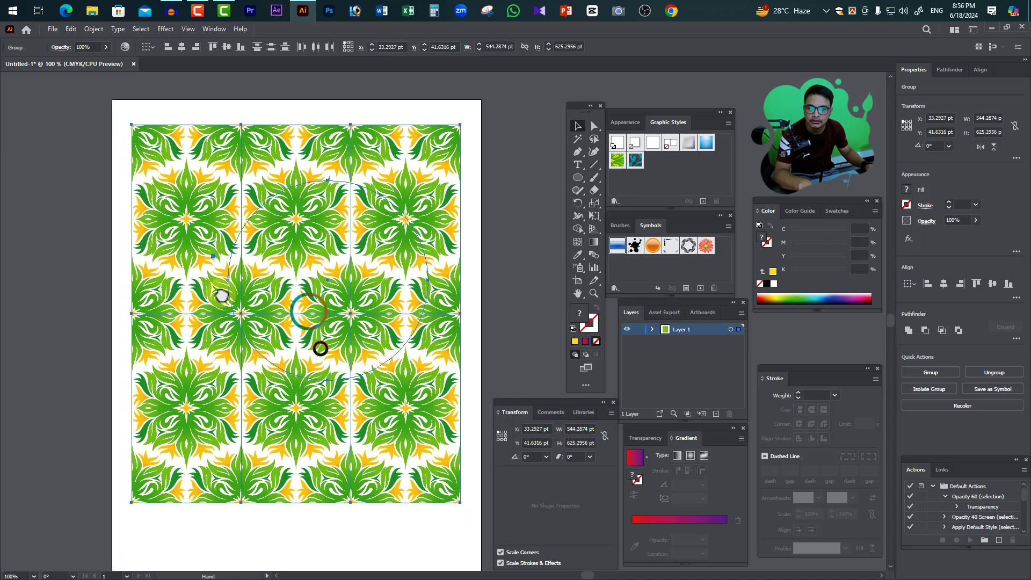
left_click_drag(320, 349, 302, 258)
left_click(594, 126)
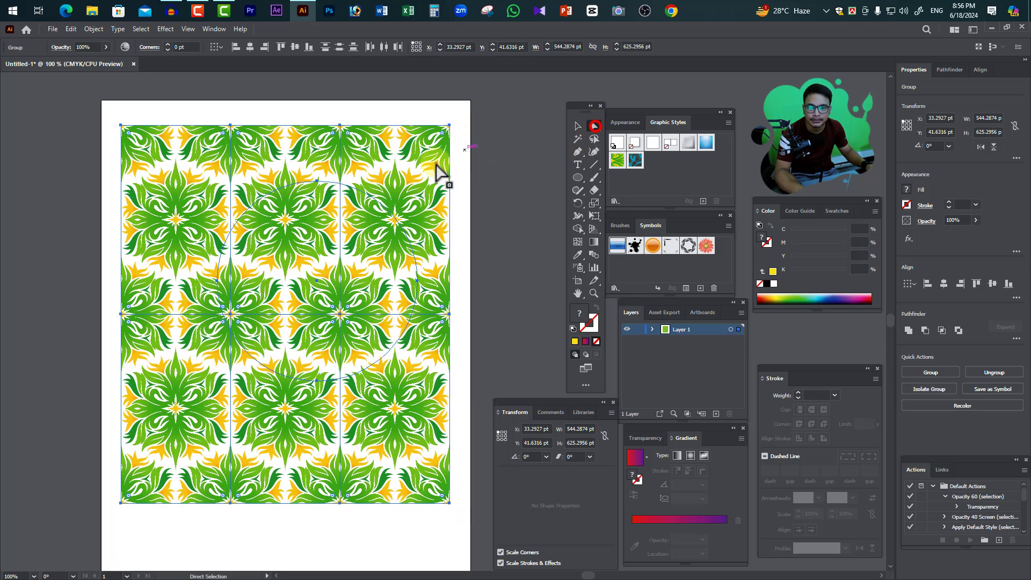
left_click(436, 165)
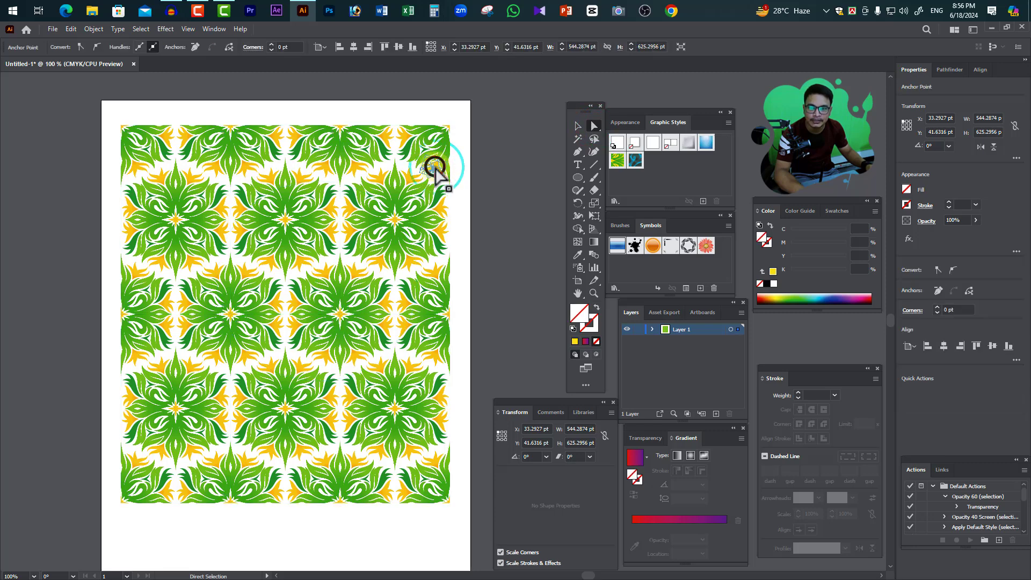
left_click_drag(111, 111, 442, 505)
right_click(251, 317)
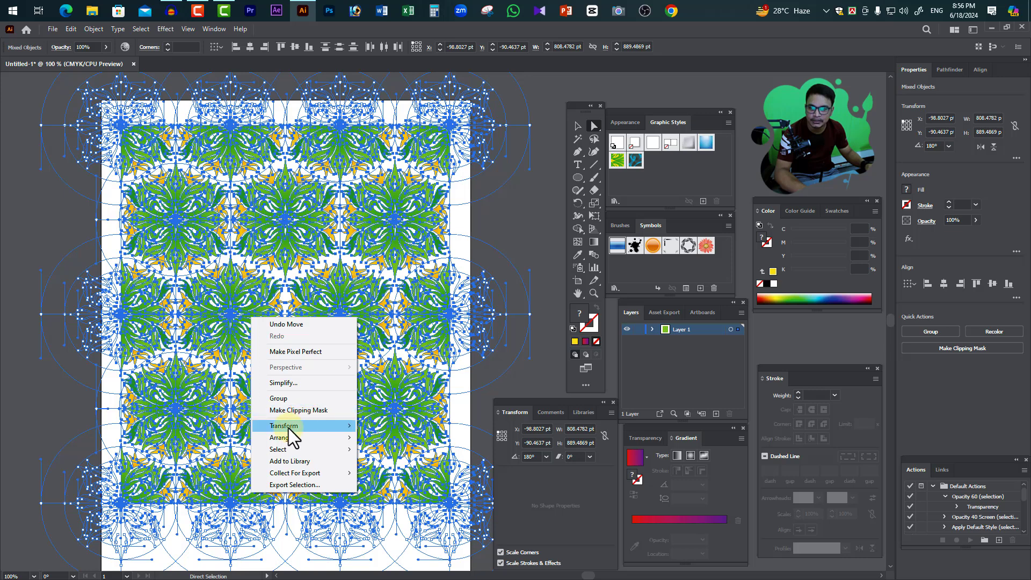
left_click(94, 27)
left_click(119, 152)
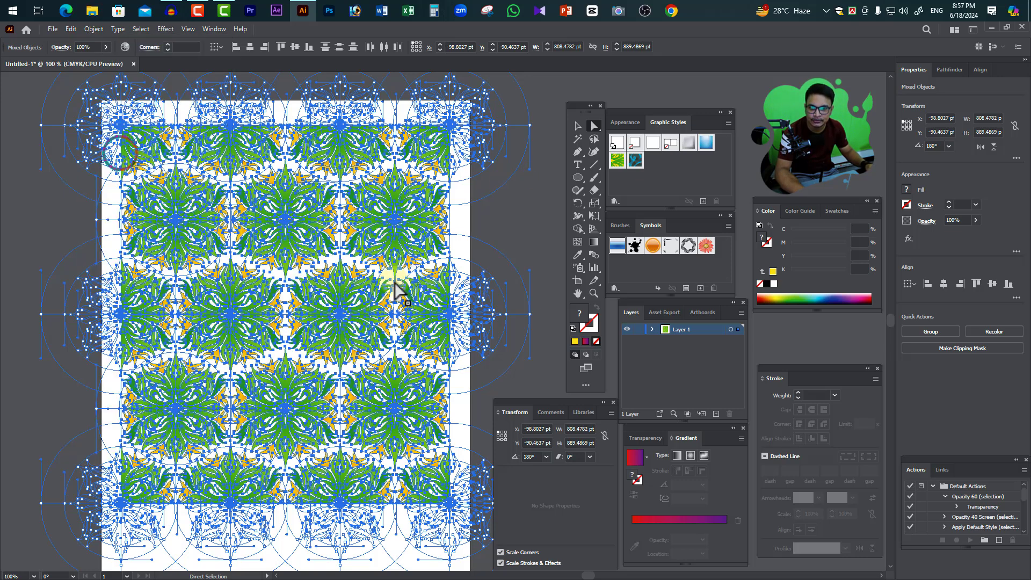
Step: Shift the top-right flower down and left, then select all artwork and delete it
left_click(518, 215)
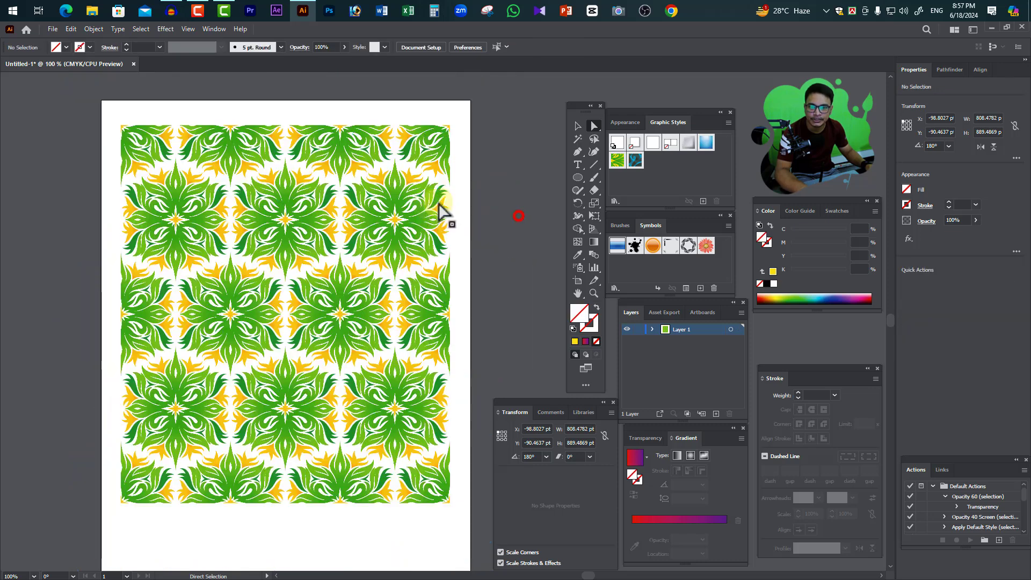
left_click(448, 157)
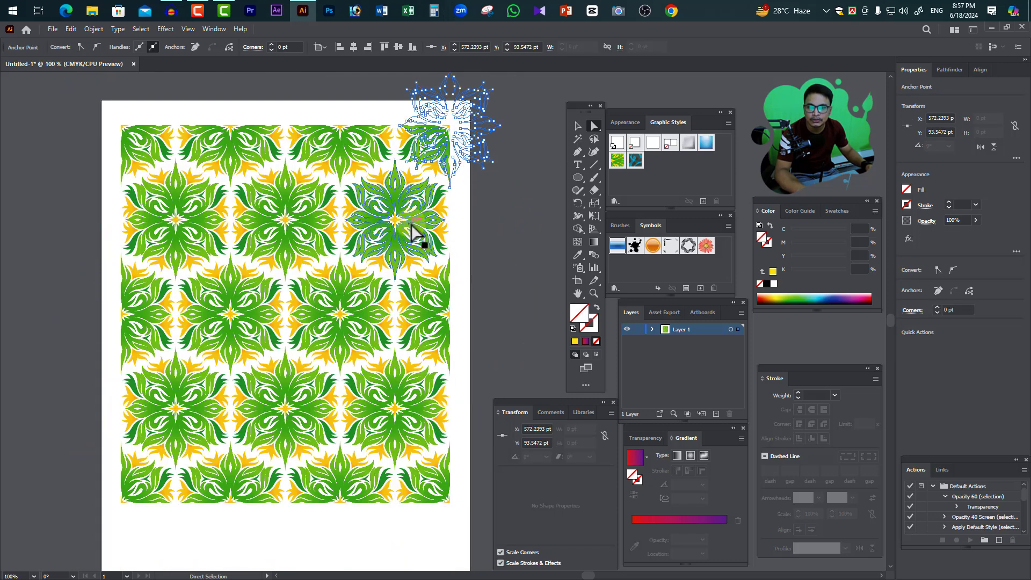
mouse_move(412, 226)
left_mouse_down()
mouse_move(405, 300)
mouse_move(483, 238)
left_mouse_up()
left_click(576, 127)
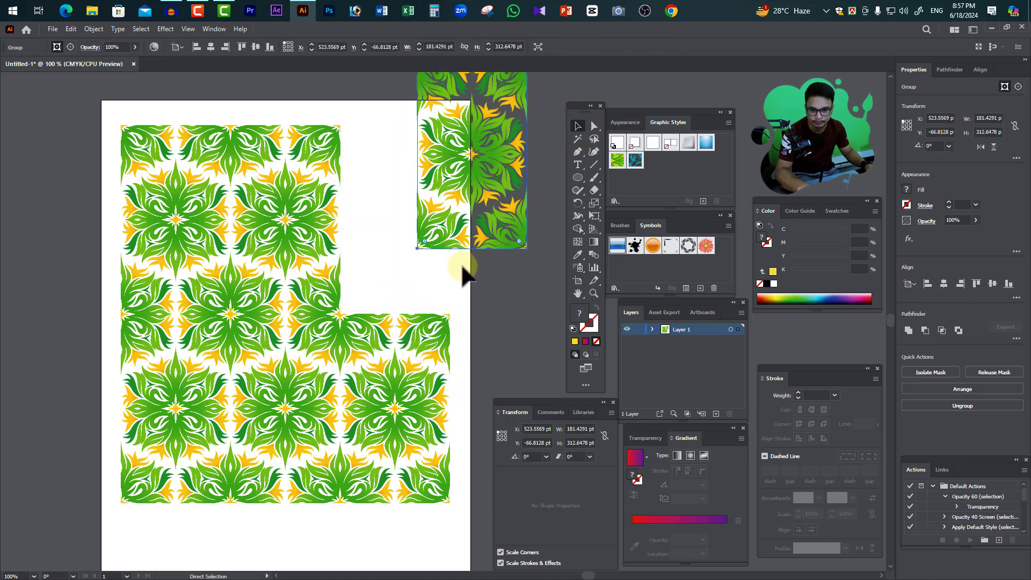
key("ctrl+a")
key("Delete")
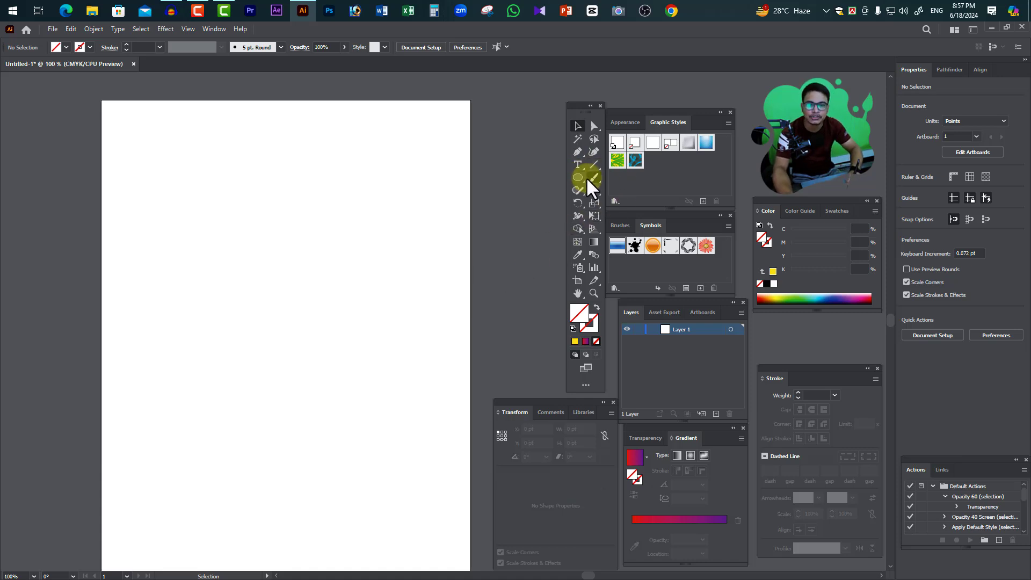
Step: Draw a circle in the upper artboard and fill it crimson
left_click(579, 178)
left_click_drag(258, 187, 417, 333)
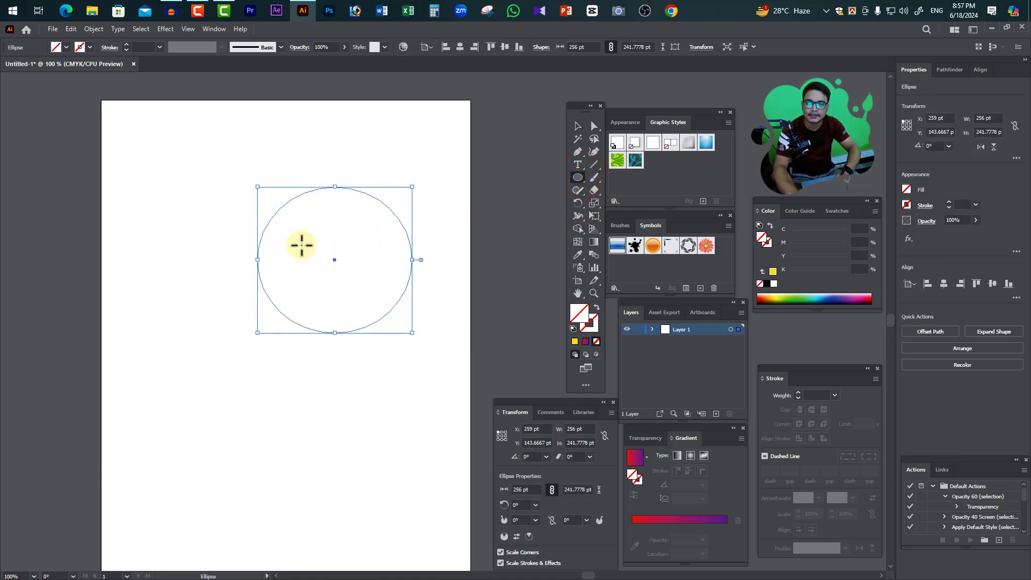
double_click(580, 313)
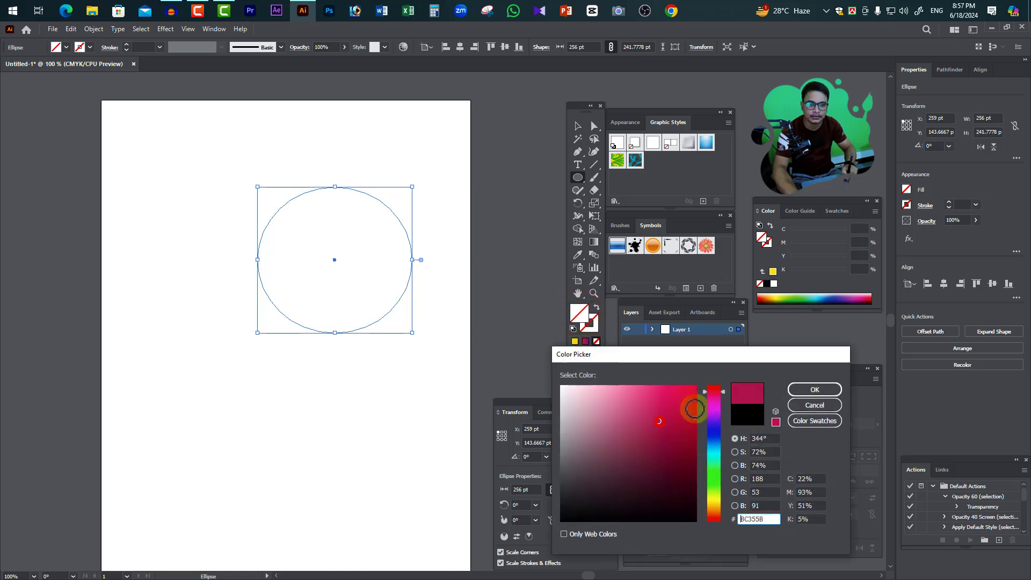
left_click(814, 389)
Step: Draw a flatter ellipse over the circle's top half and fill it dark green
mouse_move(330, 239)
left_mouse_down()
mouse_move(467, 363)
mouse_move(407, 286)
left_mouse_up()
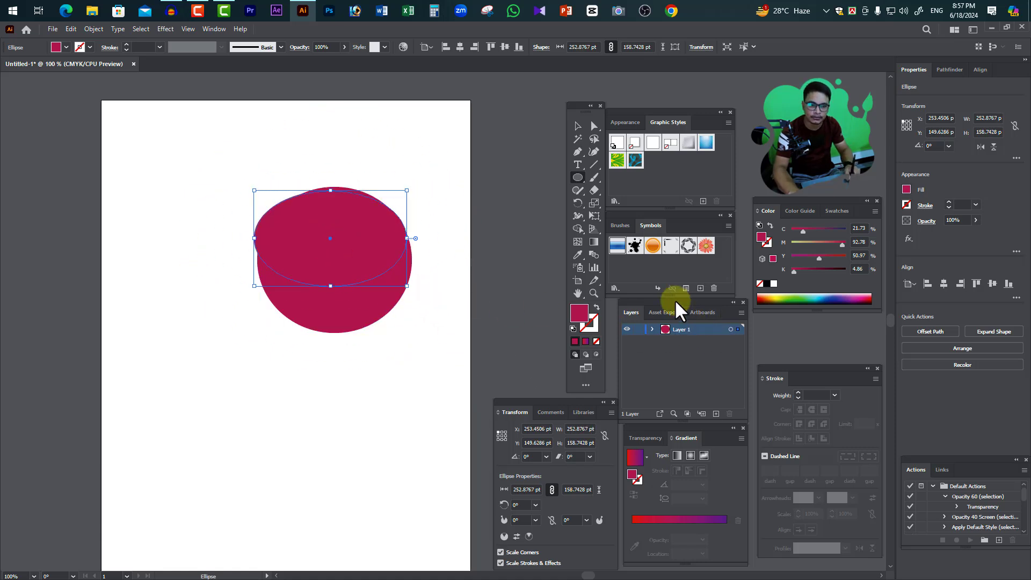
left_click(795, 302)
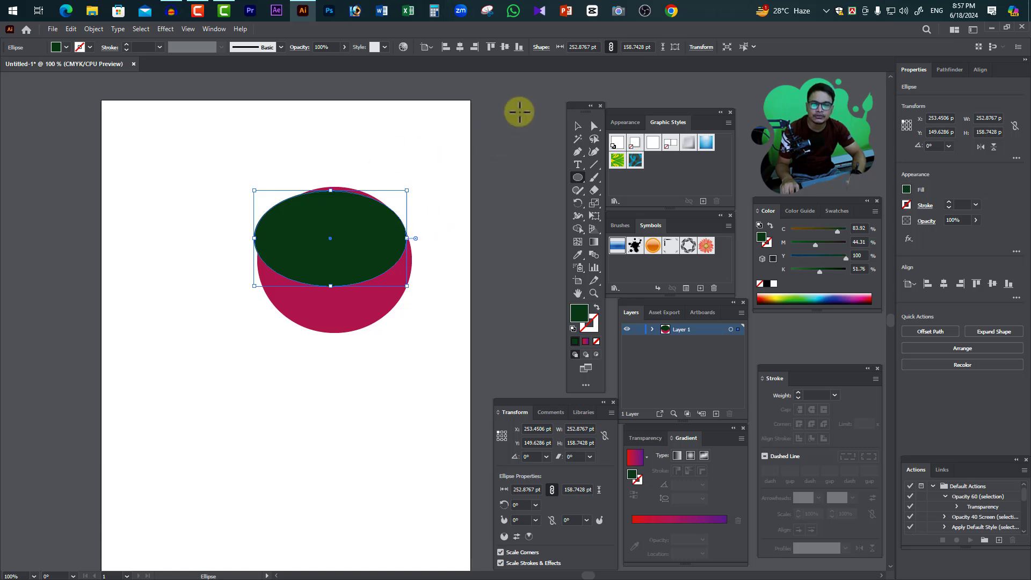
left_click(574, 124)
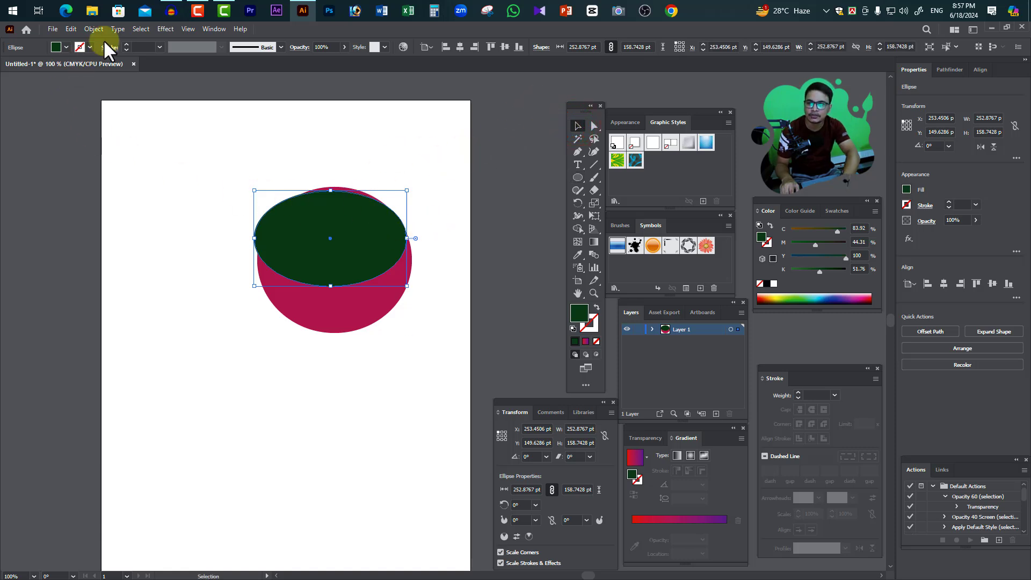
left_click(94, 30)
left_click(125, 155)
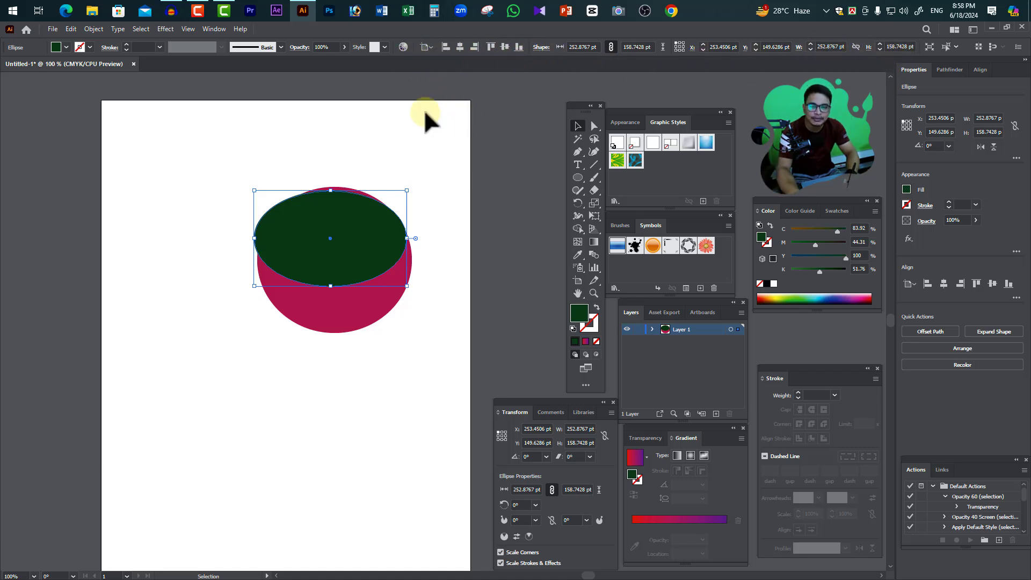
left_click(212, 28)
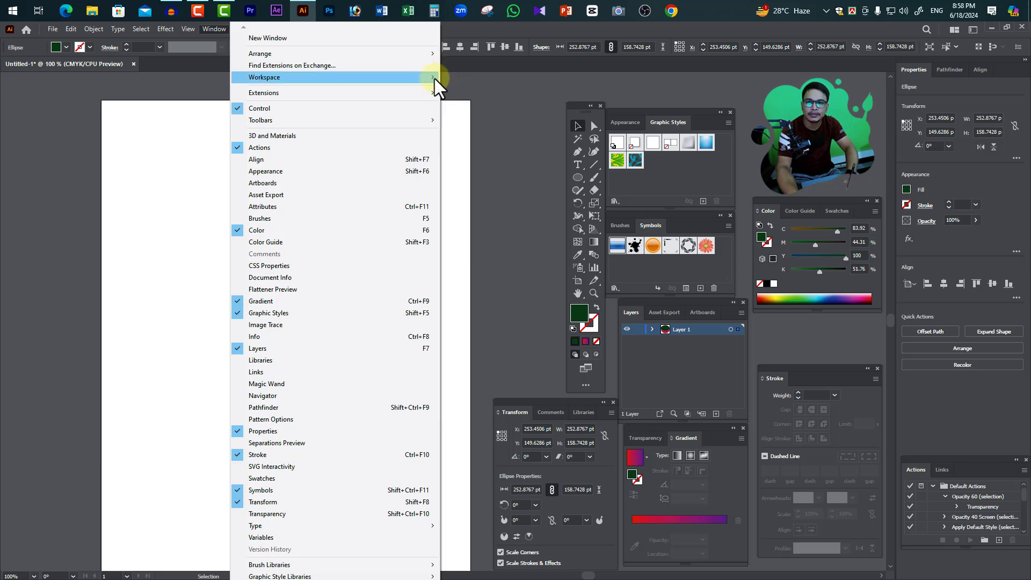
mouse_move(334, 78)
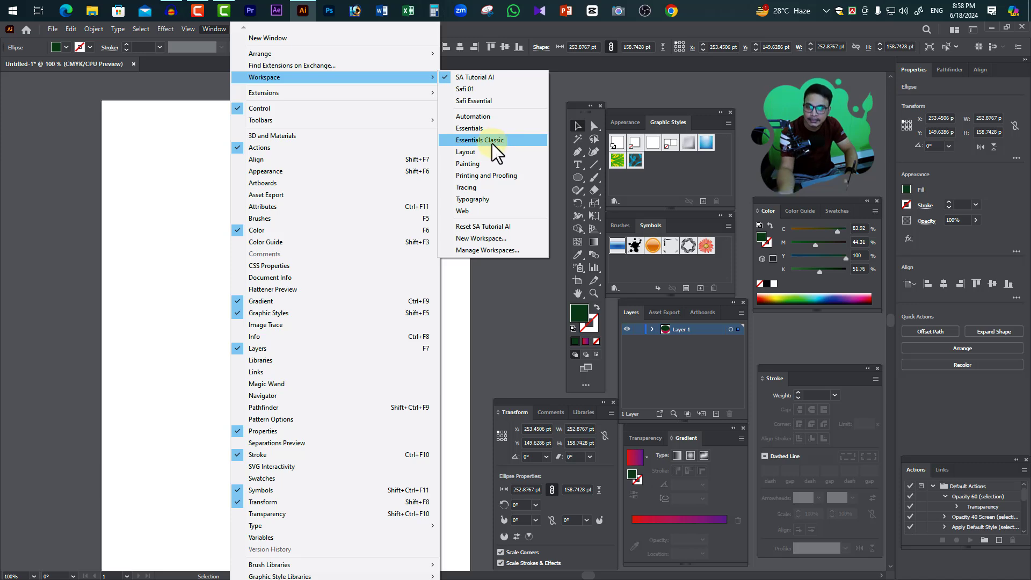
left_click(509, 283)
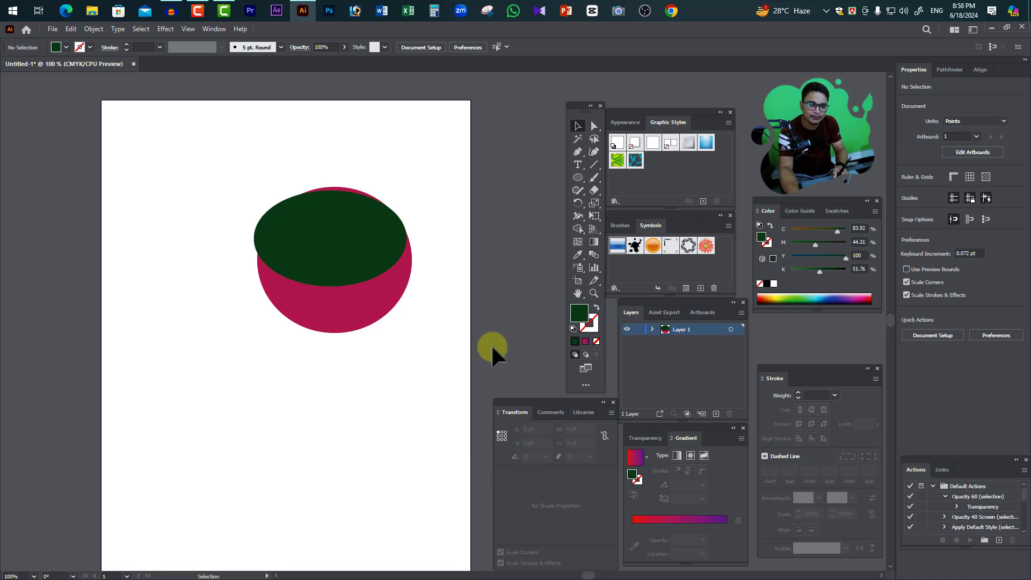
Step: Delete both ellipses and place a Lorem ipsum text object on the artboard
key("ctrl+a")
key("Delete")
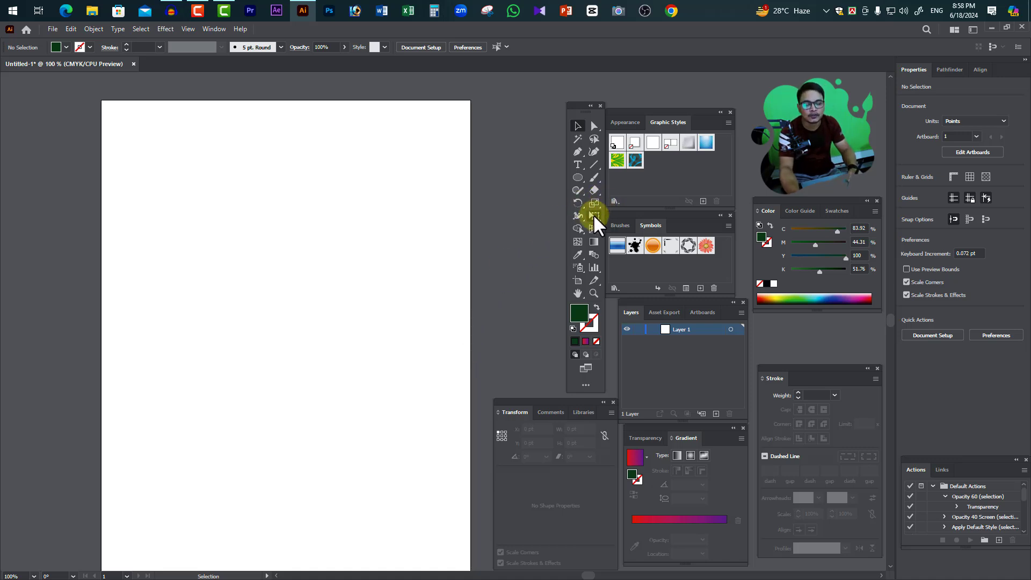
left_click(578, 166)
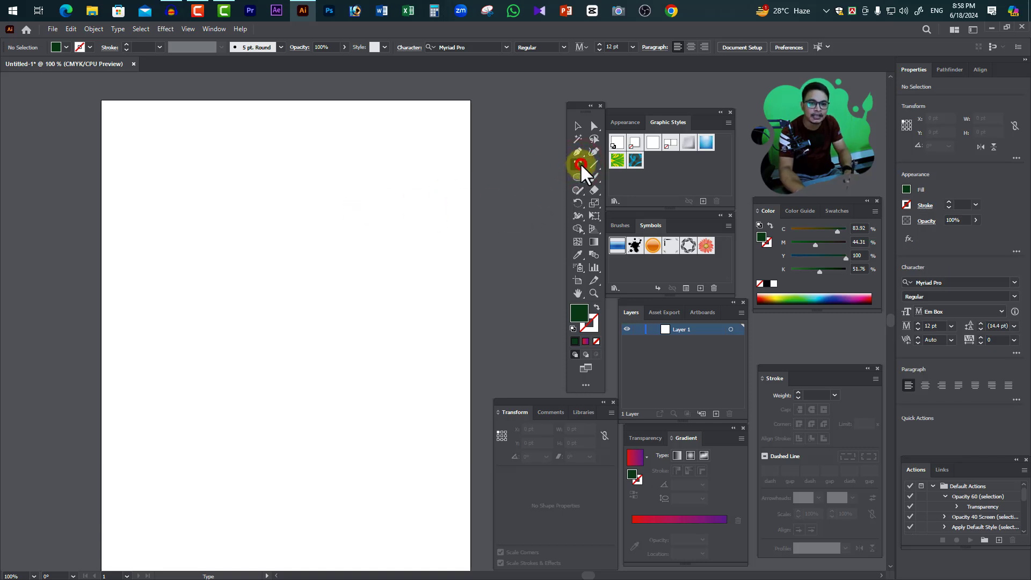
left_click_drag(581, 165, 598, 181)
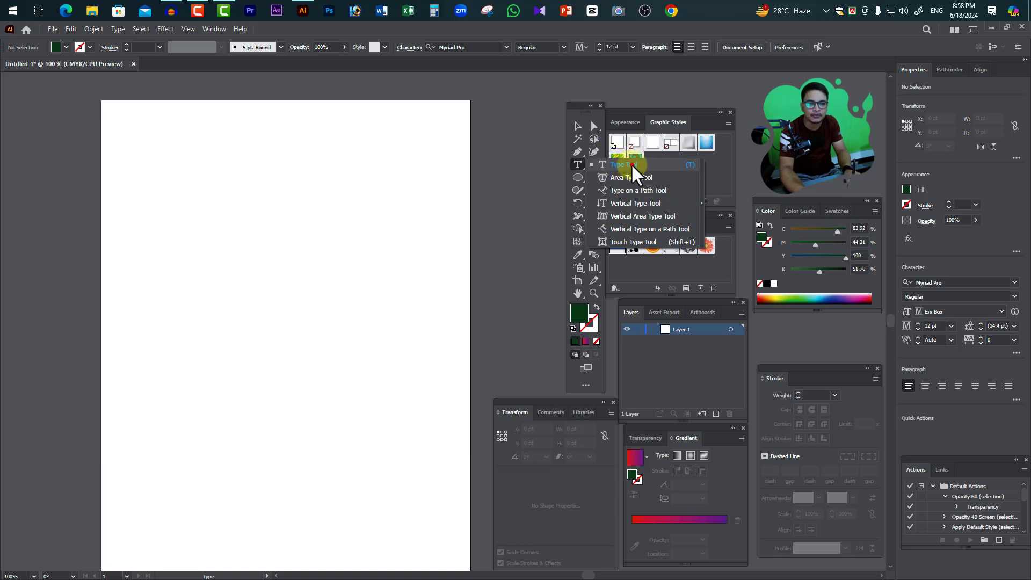
left_click(628, 165)
left_click(197, 181)
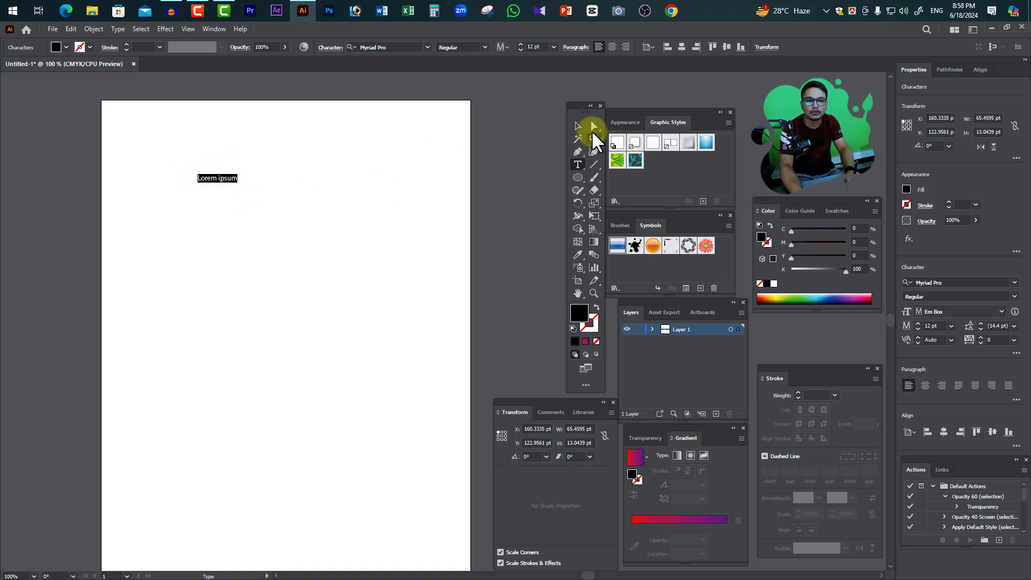
Step: Scale the Lorem ipsum text to about 70 pt and move it near the top
left_click(578, 126)
left_click_drag(237, 183, 427, 285)
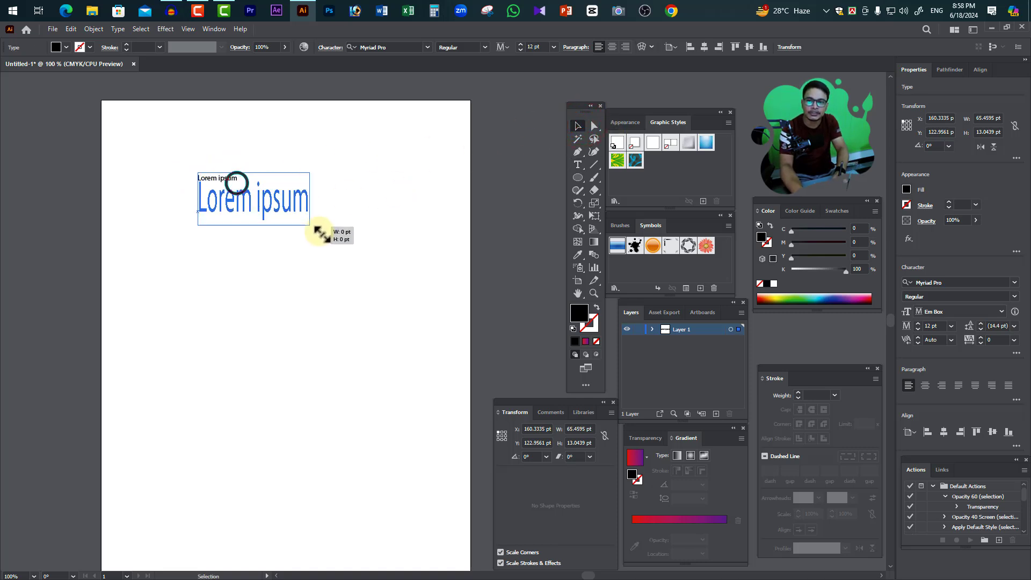
left_click_drag(363, 199, 347, 171)
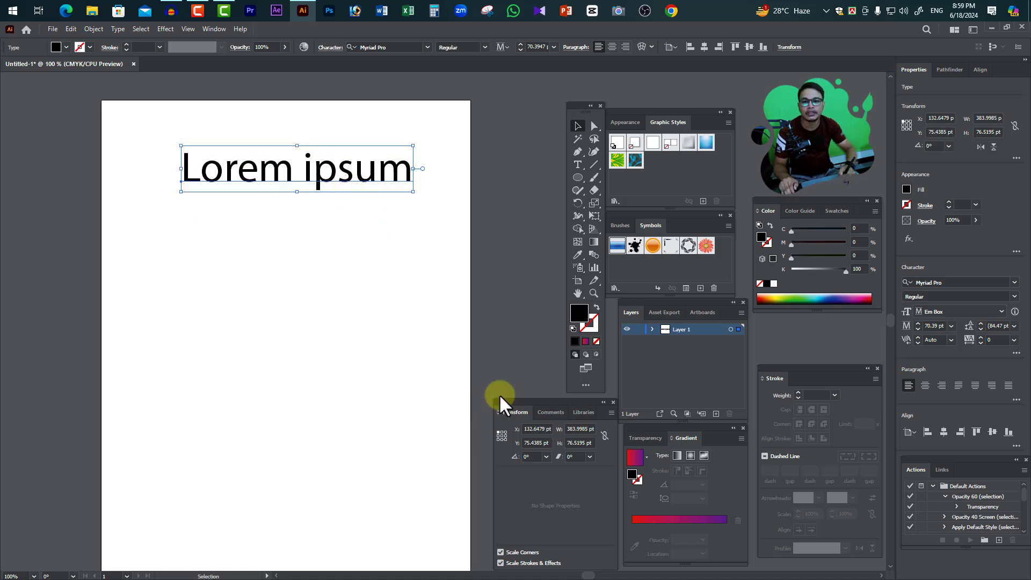
left_click(94, 29)
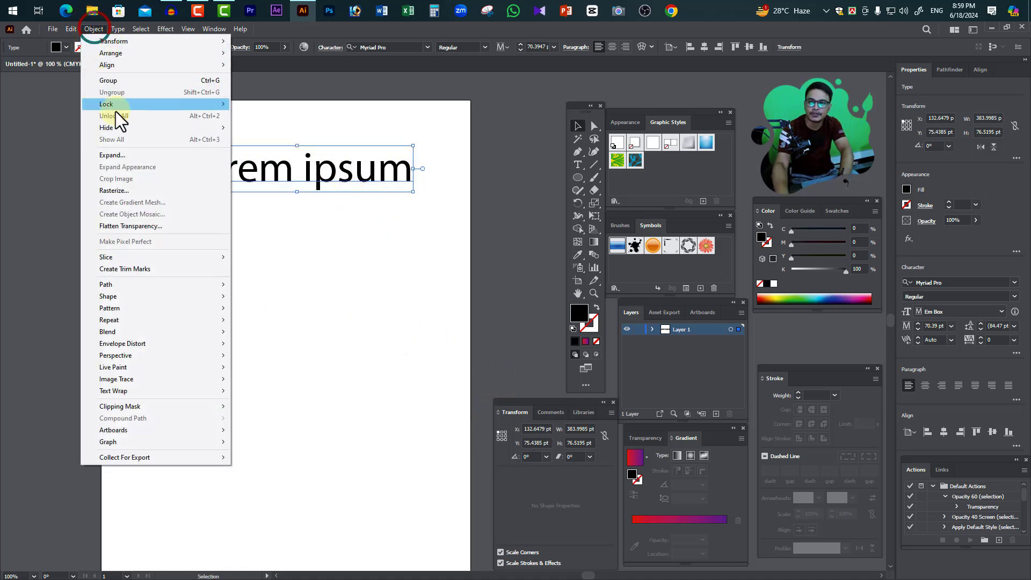
Step: Apply Object > Expand to the 70 pt Lorem ipsum text, then deselect it
left_click(136, 155)
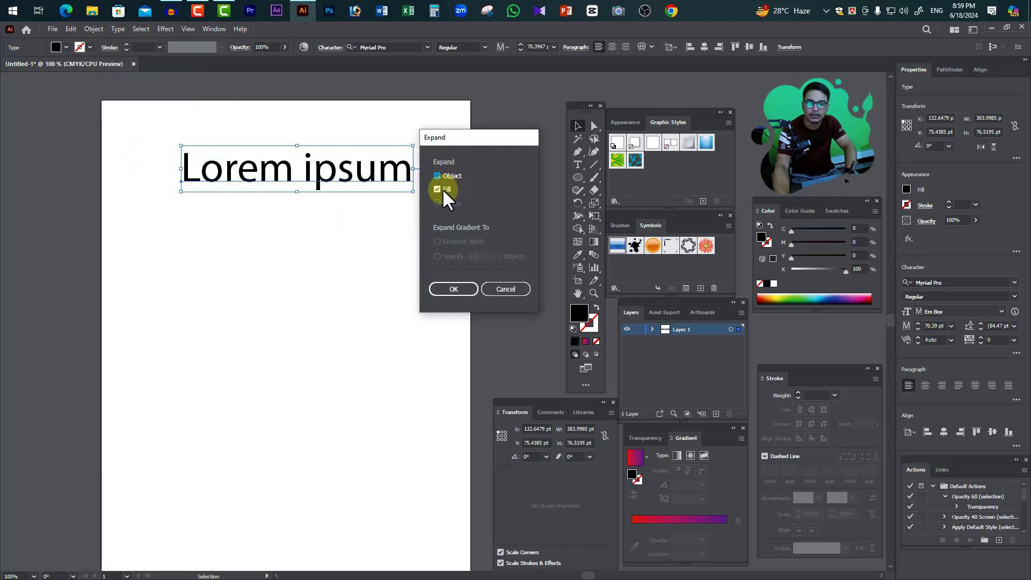
left_click_drag(475, 134, 485, 147)
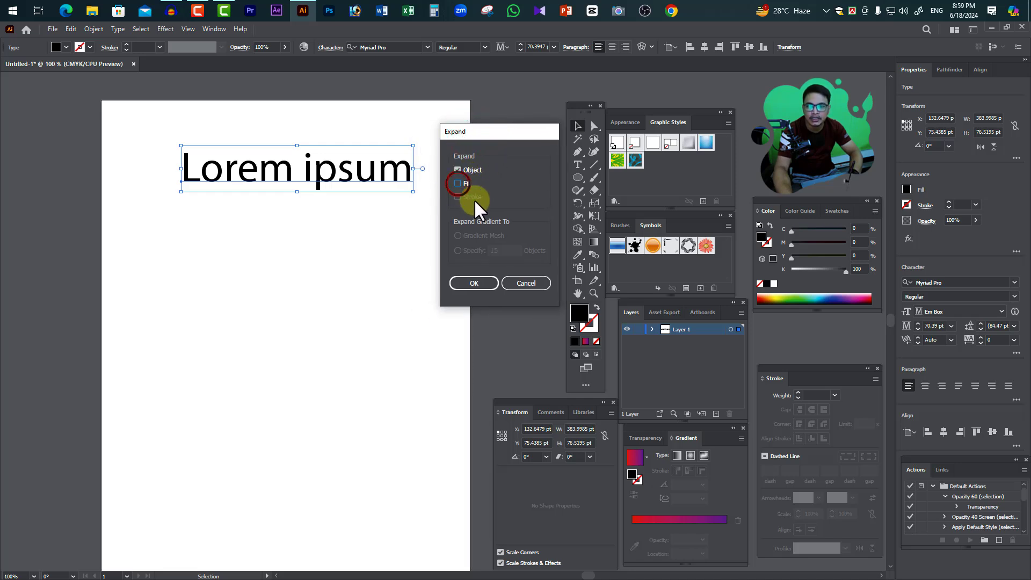
left_click(474, 283)
left_click(381, 211)
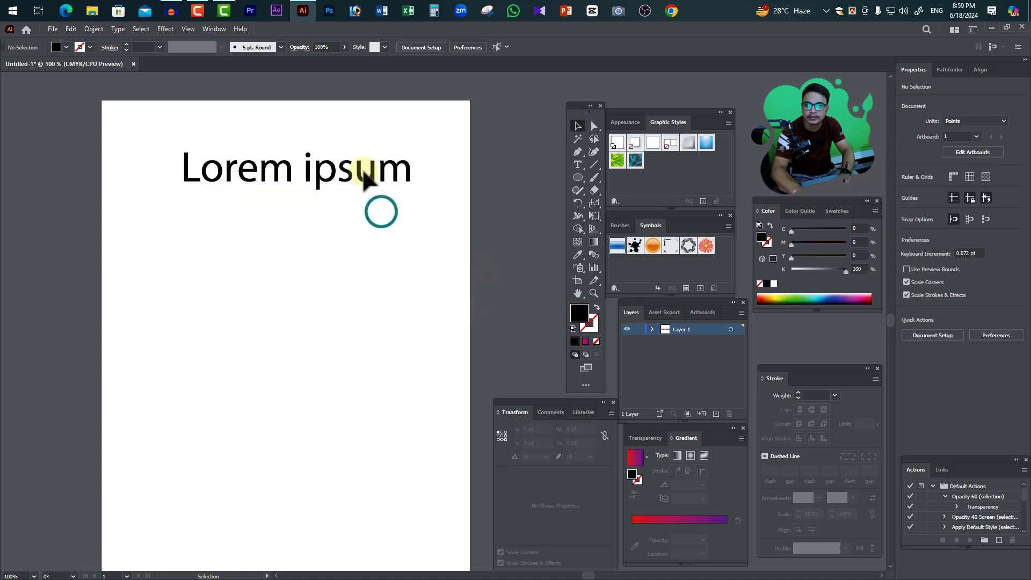
Step: Show the expanded letters' anchor points and swap fill and stroke to view outlines
left_click(369, 175)
key("a")
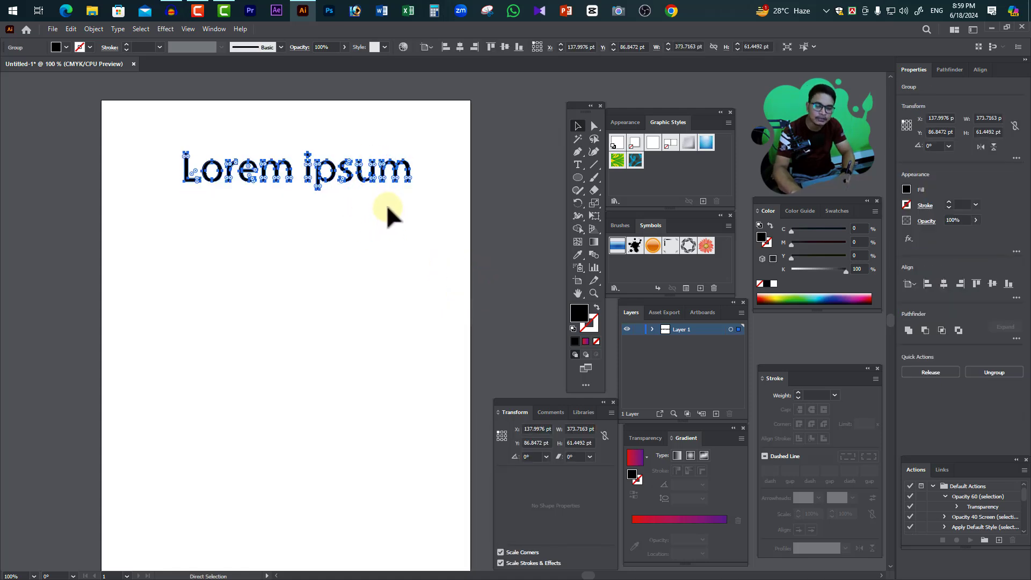
key("v")
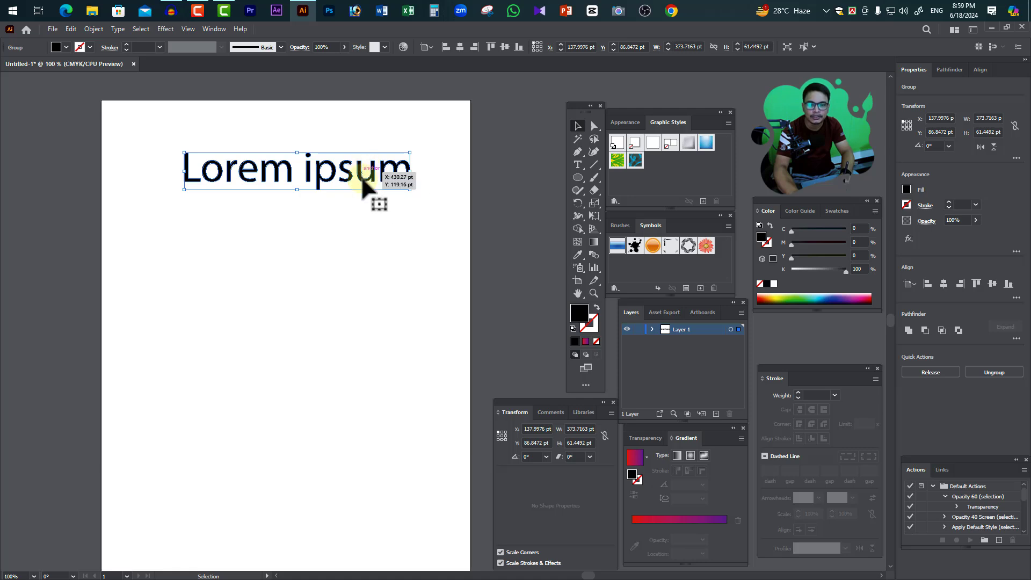
left_click(597, 307)
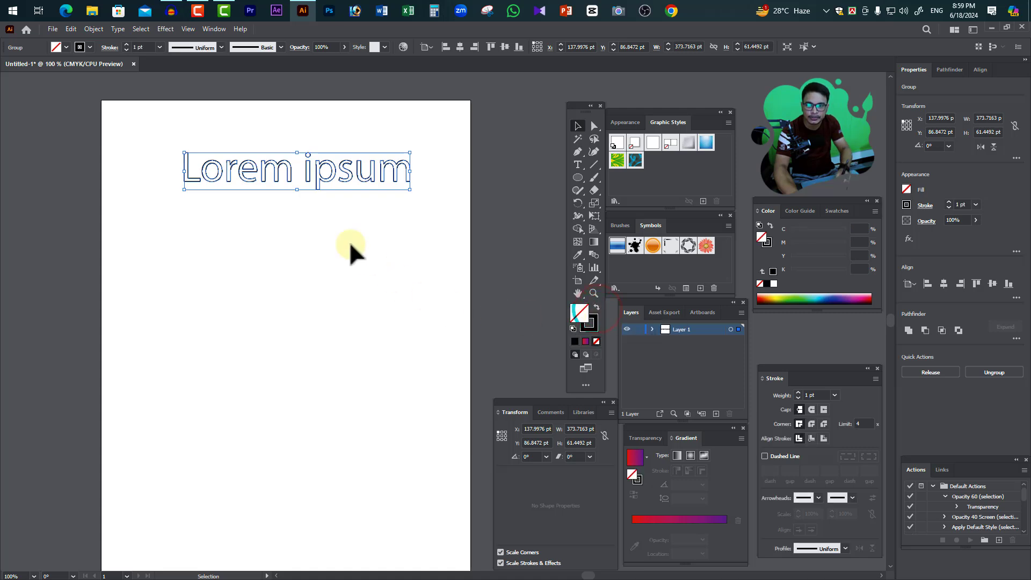
left_click(346, 202)
Step: Zoom to 200% and back to 100%, restore the fill, and undo to 12 pt live text
key("z")
left_click(360, 200)
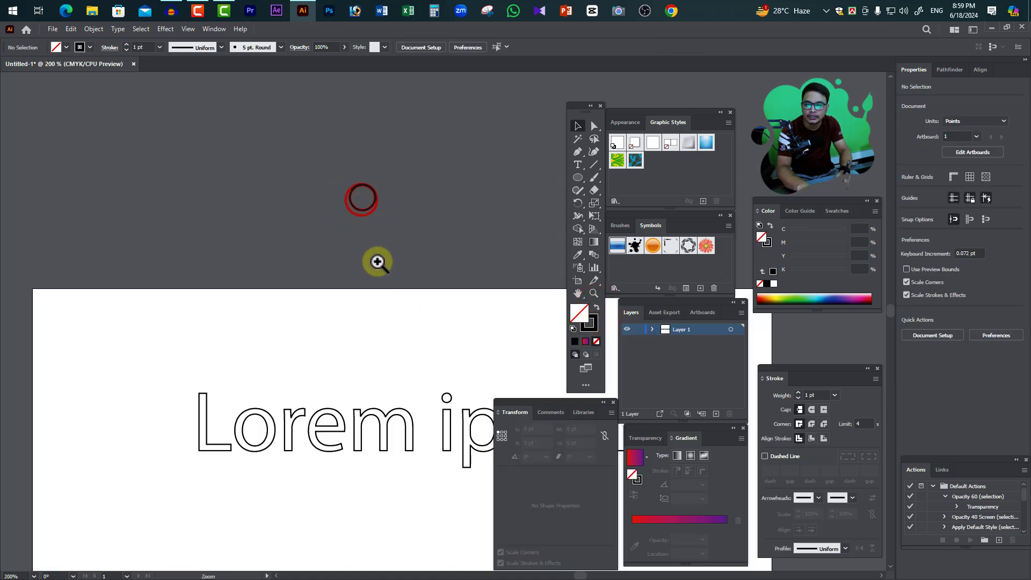
left_click_drag(387, 362, 278, 190)
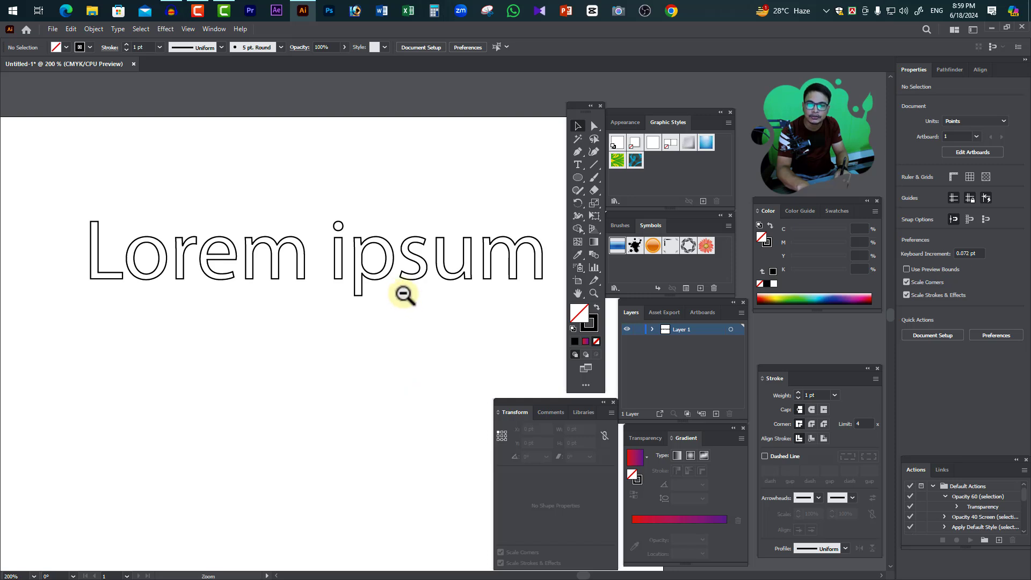
left_click(404, 295, "alt")
key("a")
key("shift+x")
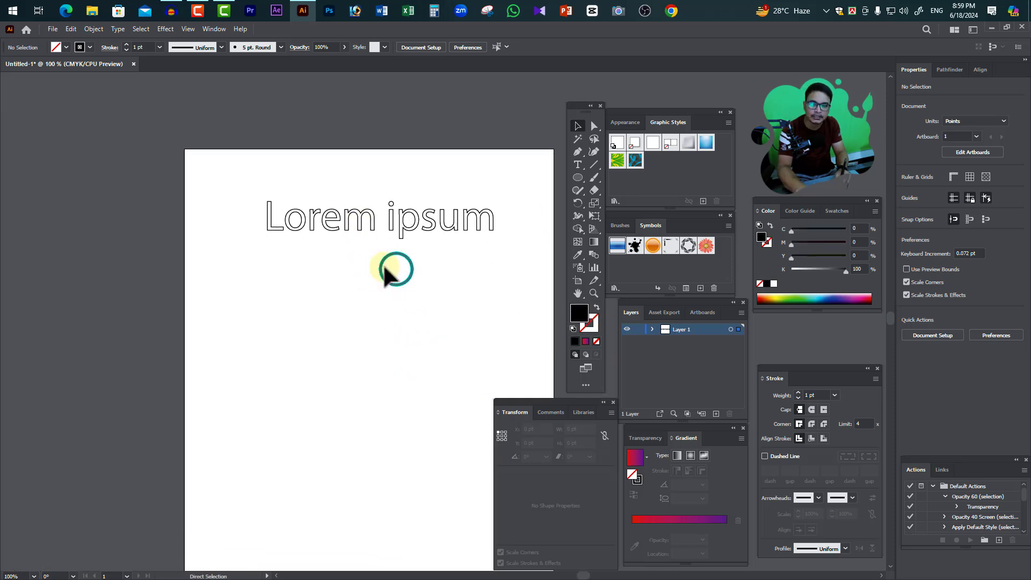
key("ctrl+z")
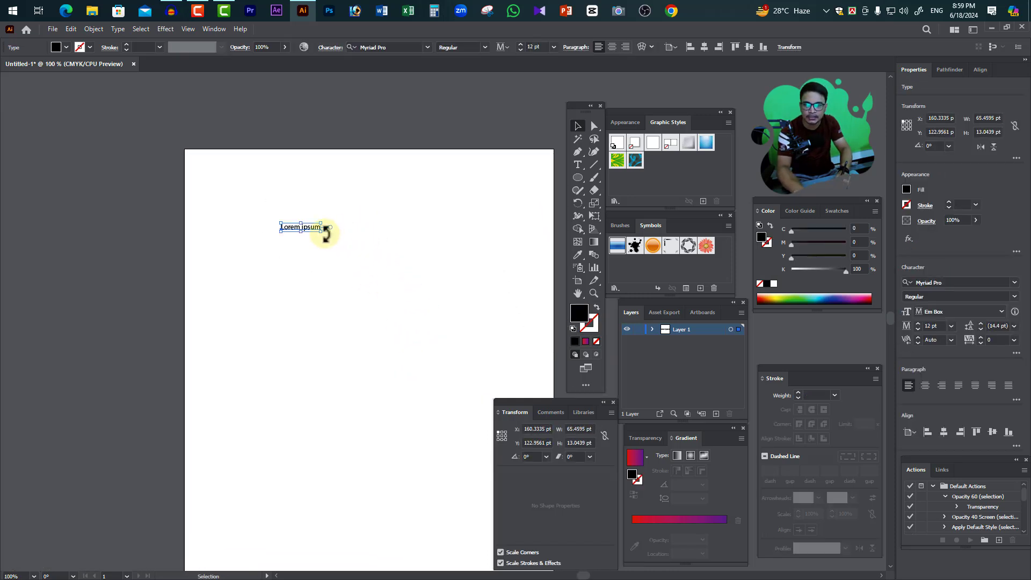
Step: Scale Lorem ipsum to 73 pt, expand it into a filled group, and move it up-left
left_click_drag(323, 231, 525, 334)
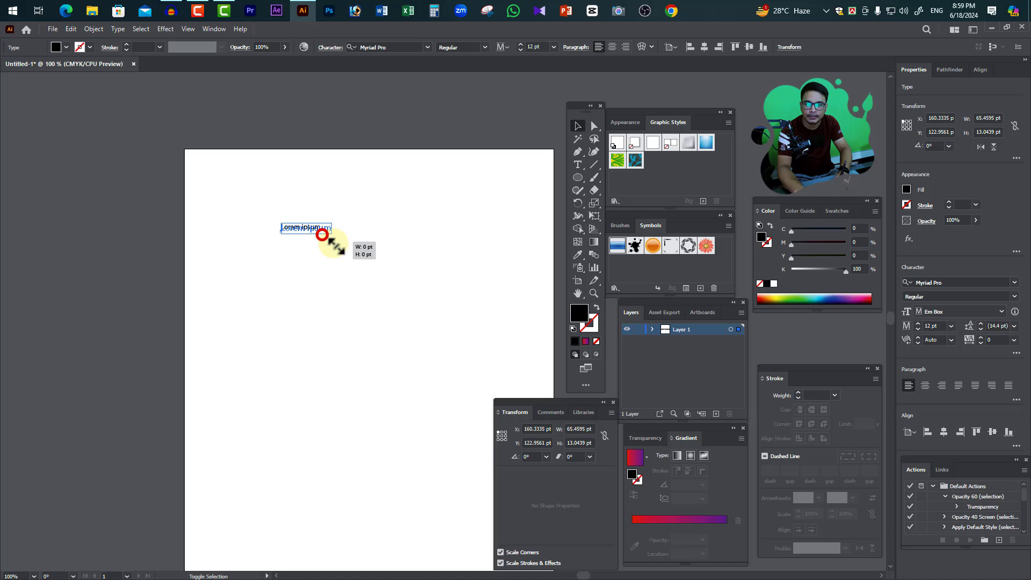
left_click(92, 30)
left_click(127, 158)
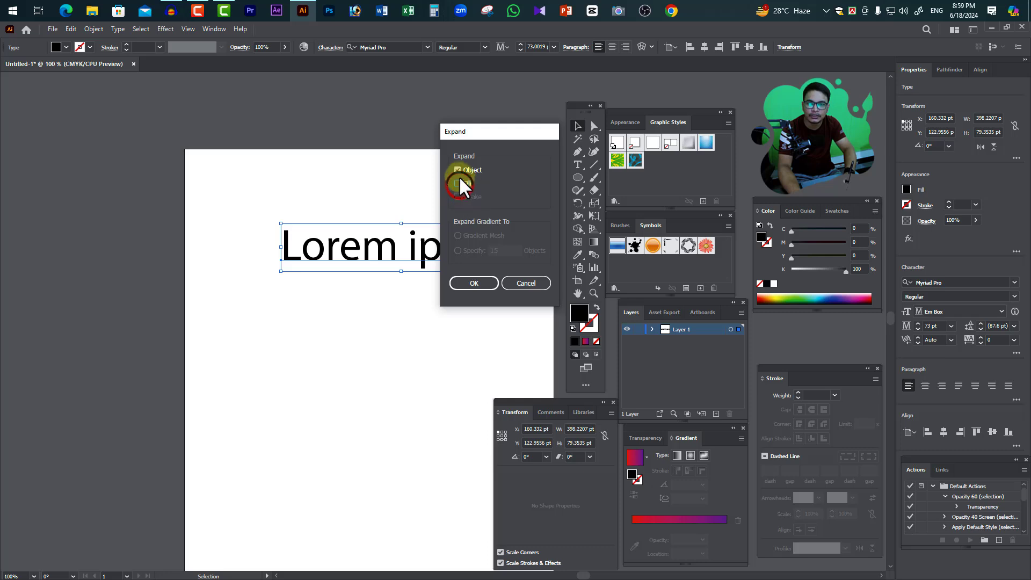
left_click_drag(501, 134, 432, 137)
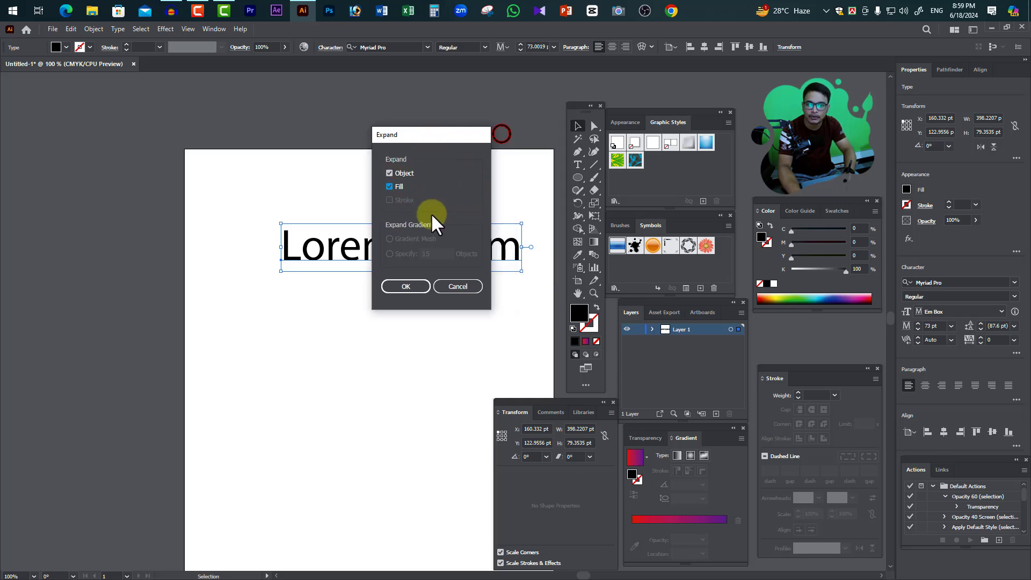
left_click(404, 287)
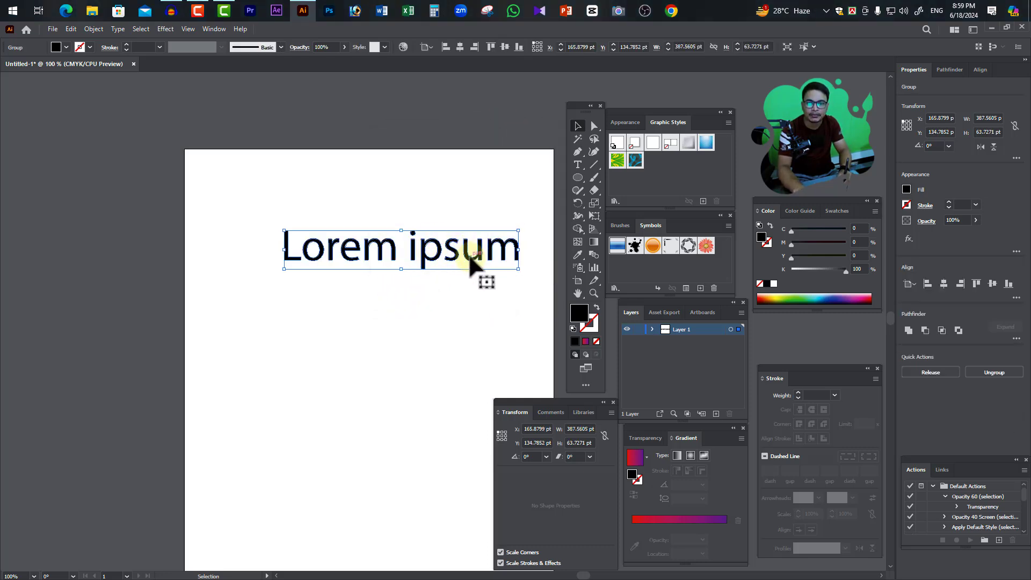
left_click_drag(468, 253, 453, 217)
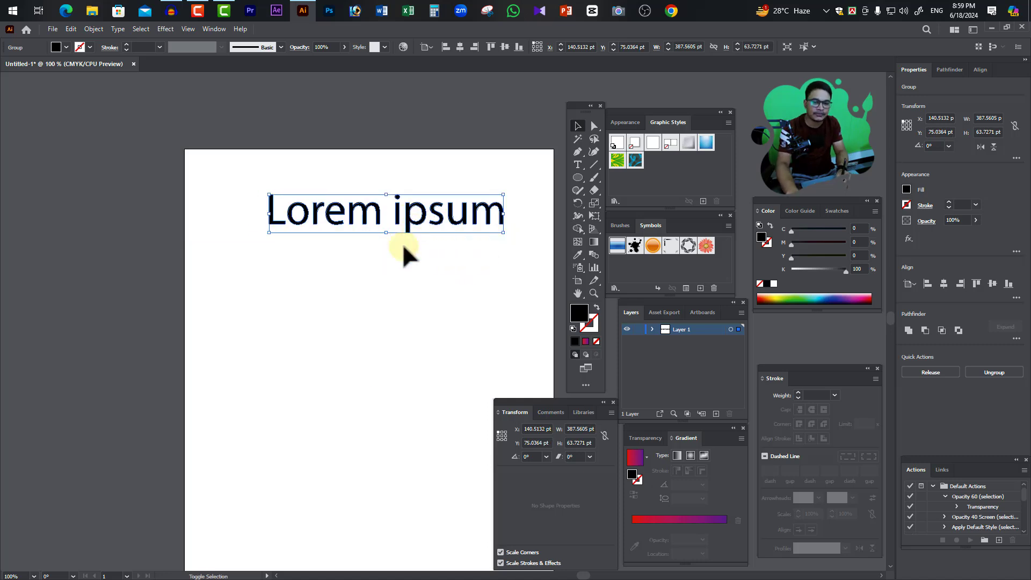
Step: Undo back to live Lorem ipsum text, nudge it, and convert it with Create Outlines
left_click_drag(387, 234, 397, 255)
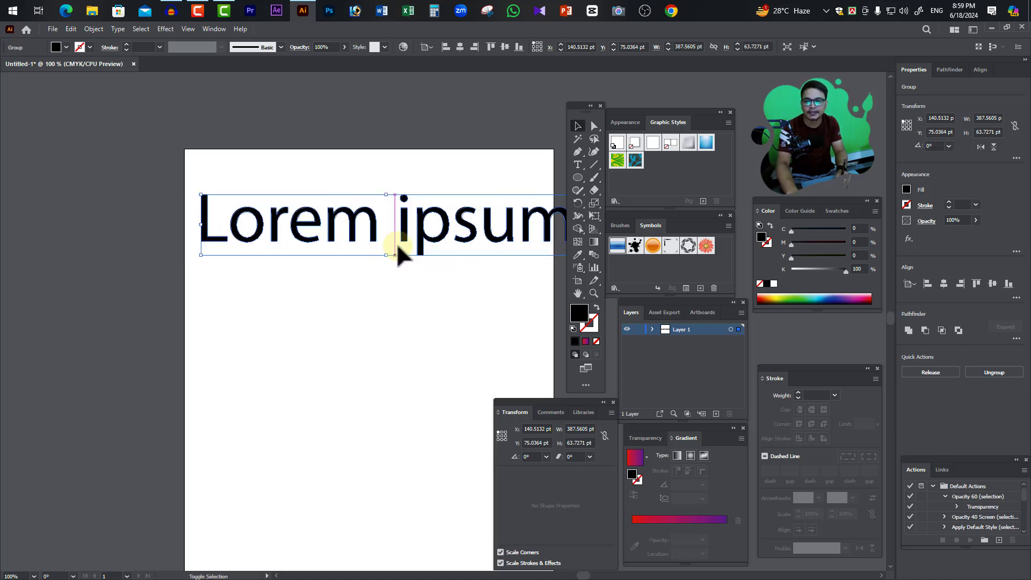
key("ctrl+z")
key("ctrl+z")
key("ctrl+z")
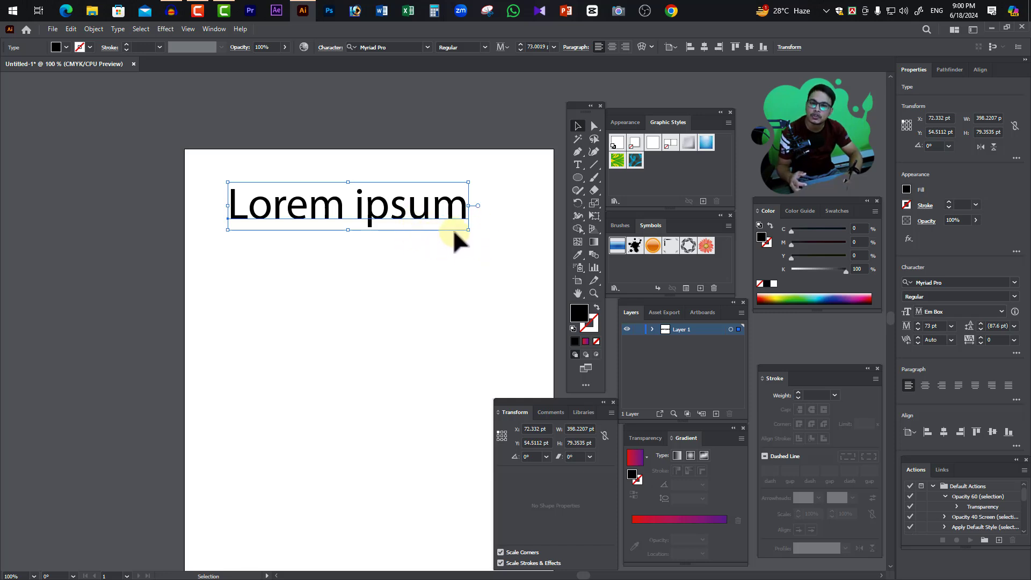
left_click_drag(437, 212, 440, 204)
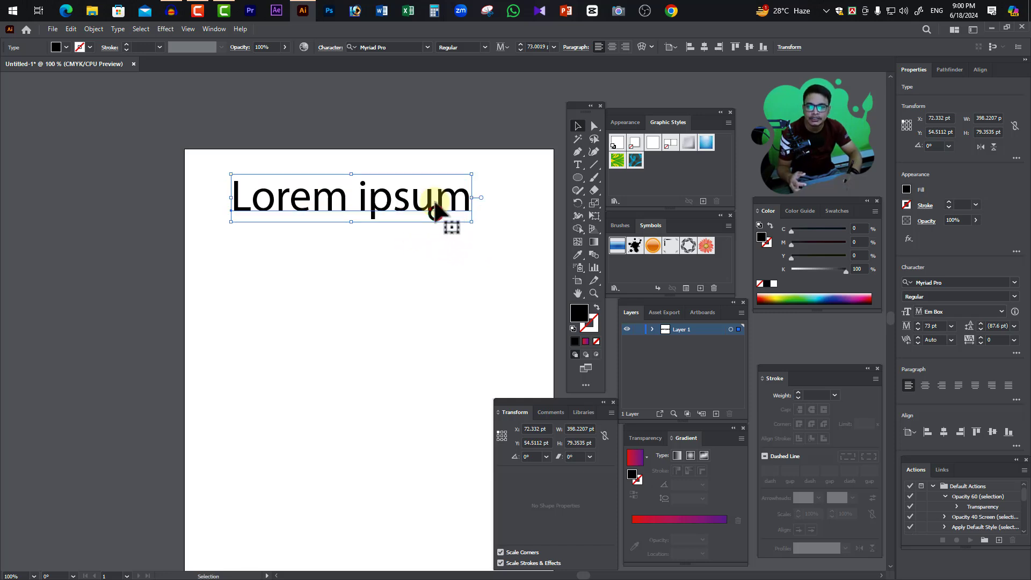
right_click(431, 205)
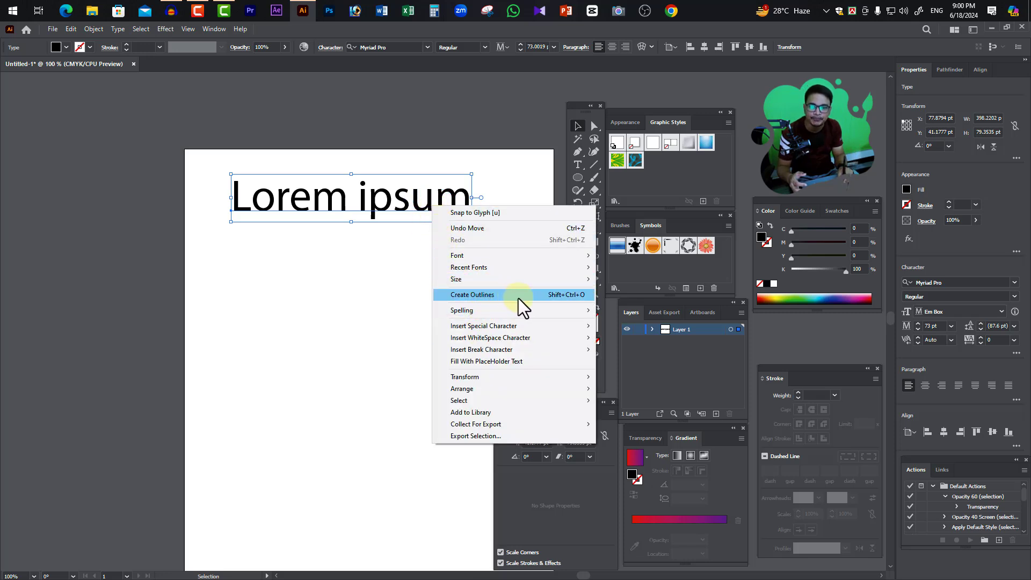
left_click(488, 294)
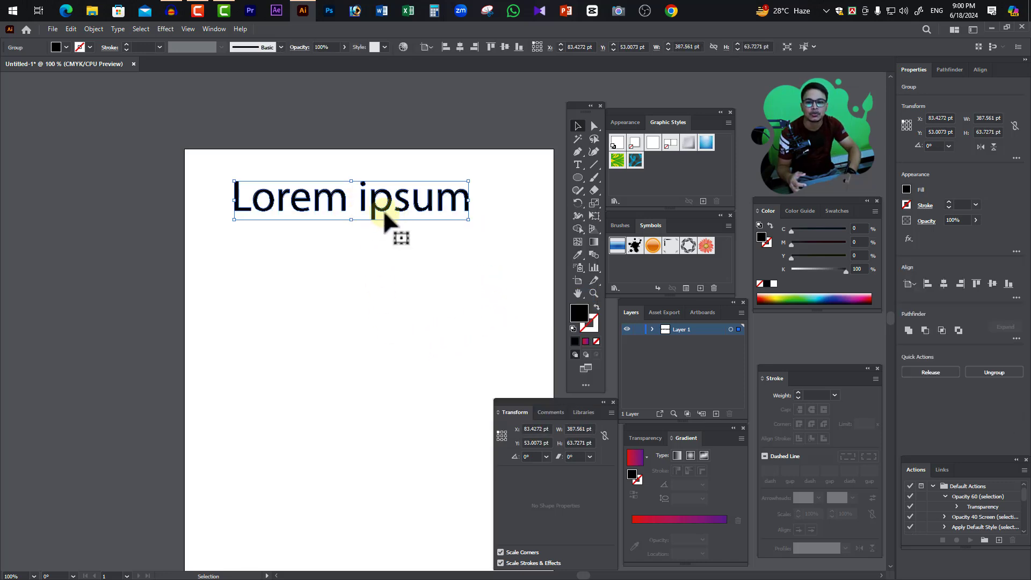
left_click(407, 257)
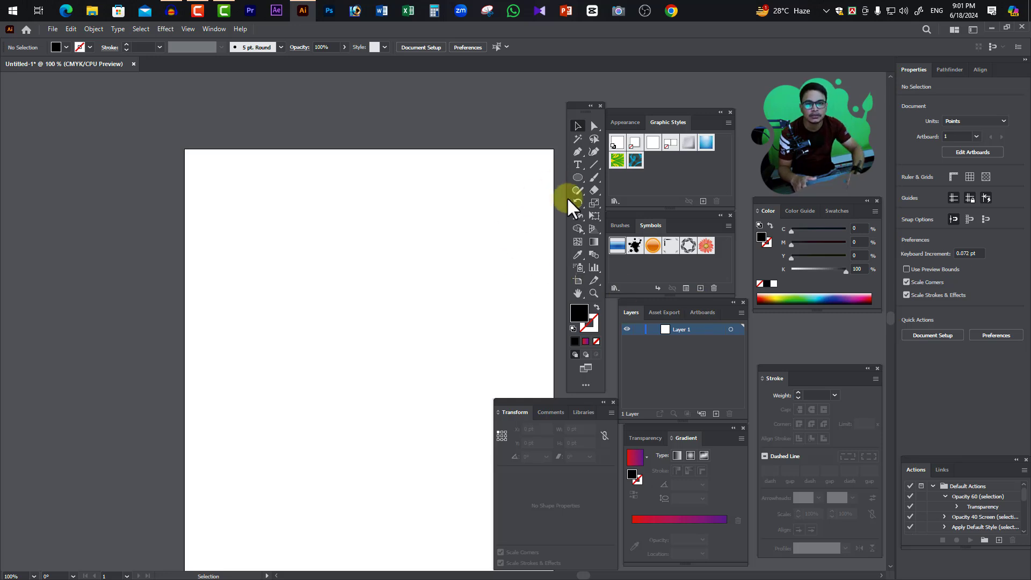
Step: Draw two circles side by side on the artboard
left_click(578, 177)
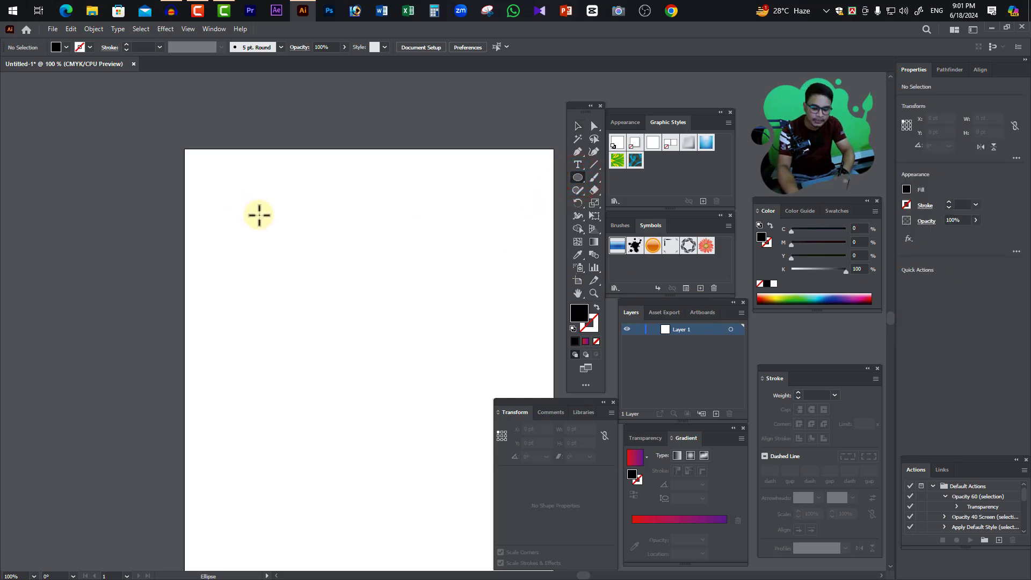
left_click_drag(236, 209, 373, 345)
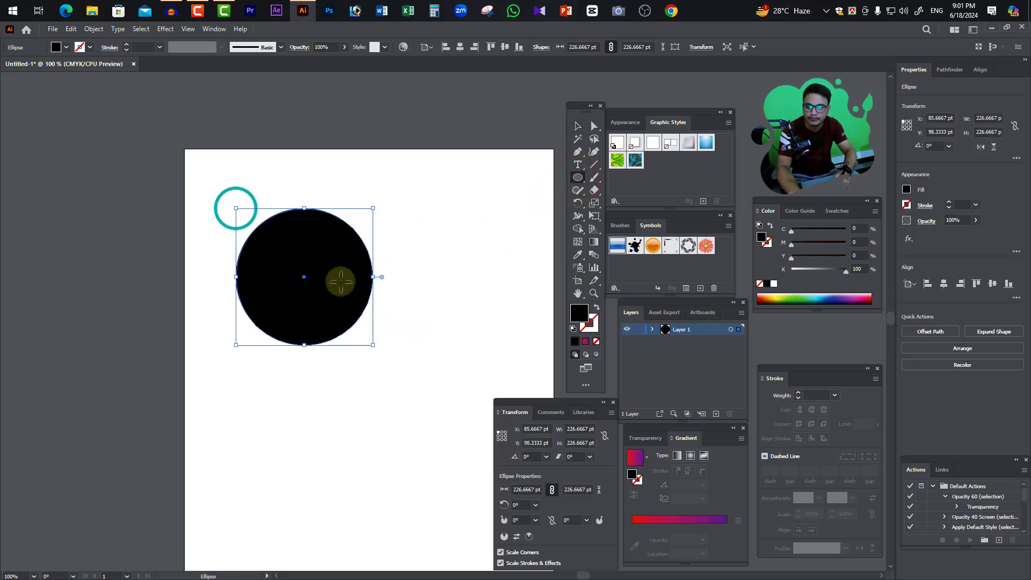
mouse_move(387, 224)
left_mouse_down()
mouse_move(528, 337)
mouse_move(528, 364)
left_mouse_up()
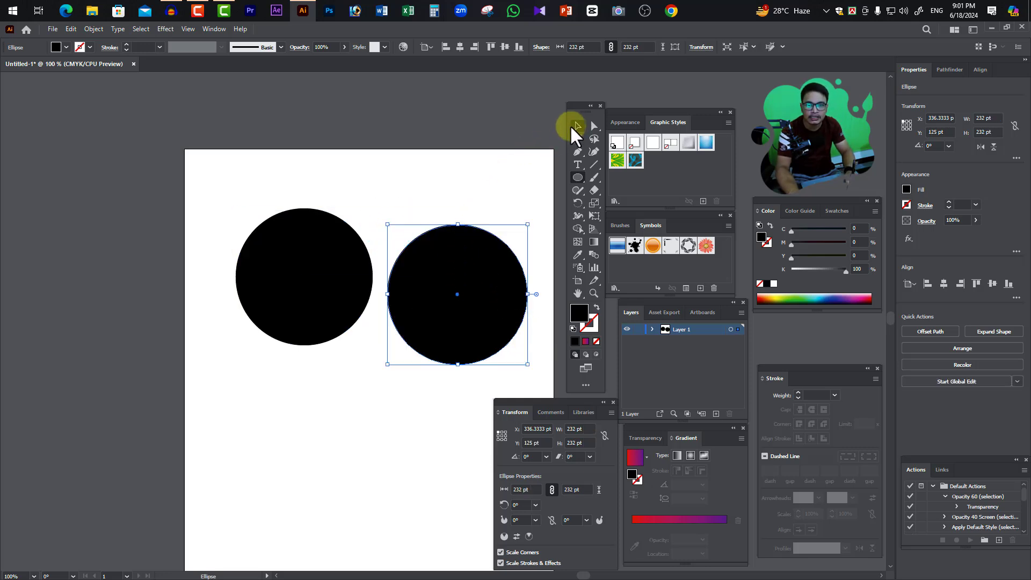
left_click(577, 125)
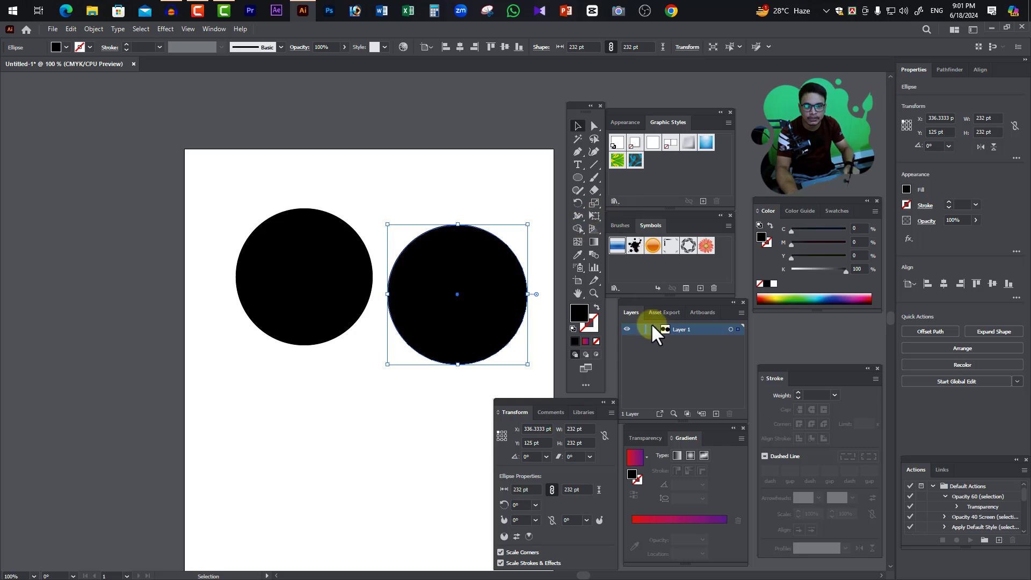
Step: Fill the right circle purple and the left magenta, overlap them, and select both
left_click(832, 302)
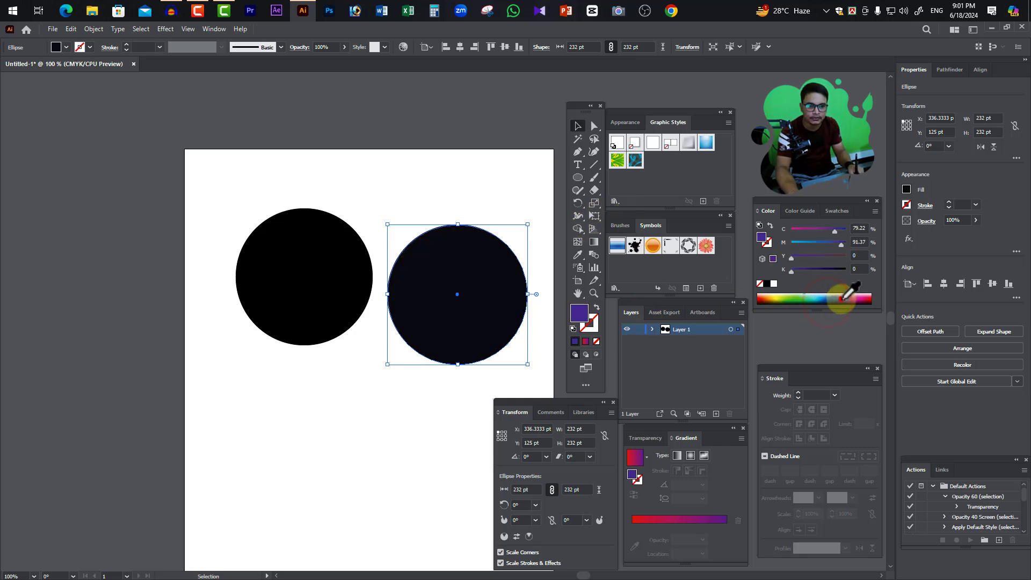
left_click(841, 298)
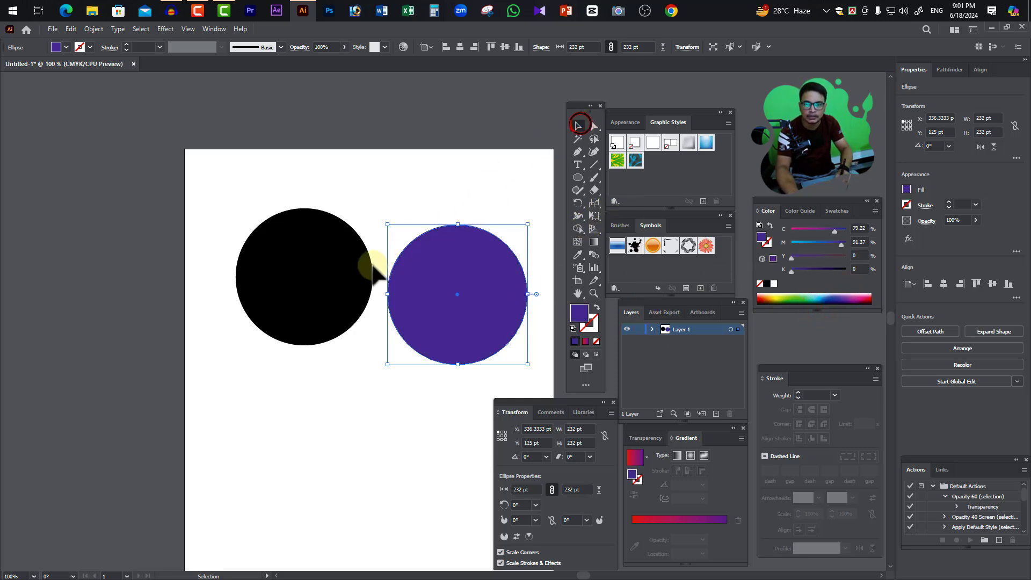
left_click(340, 278)
left_click(855, 297)
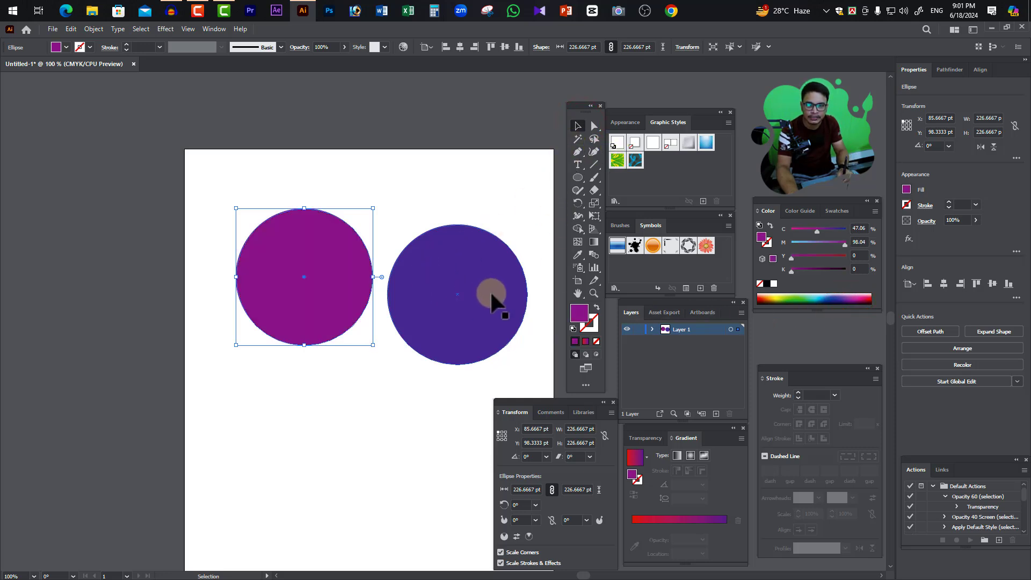
left_click_drag(493, 302, 439, 281)
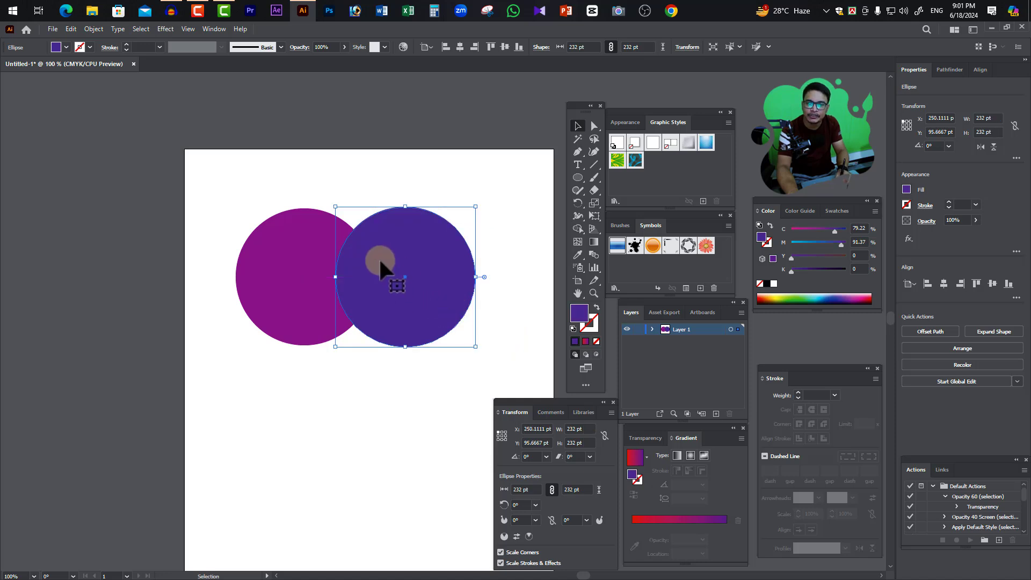
left_click_drag(286, 175, 466, 356)
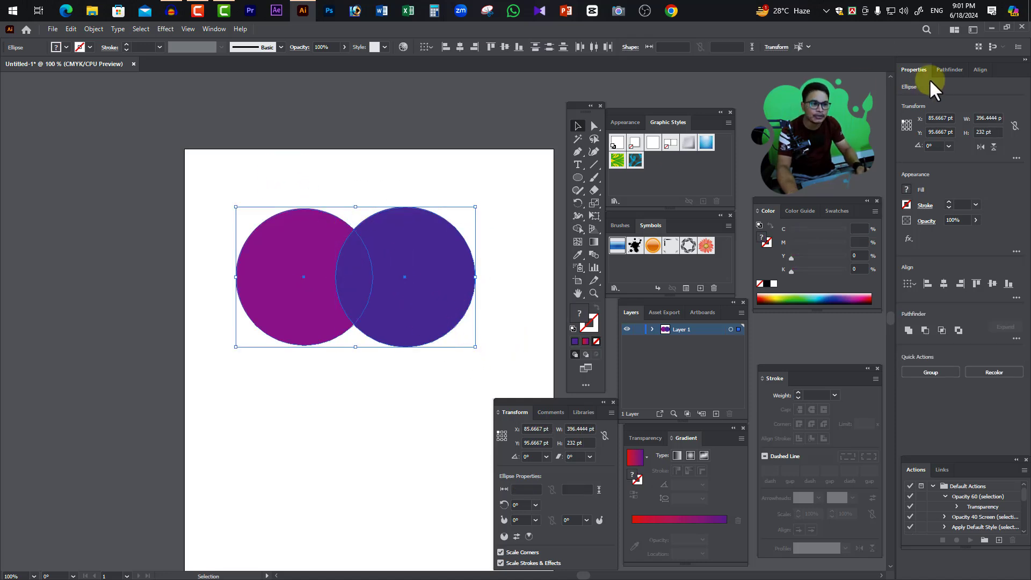
Step: Show the Pathfinder panel and marquee-select both overlapping circles
left_click(949, 70)
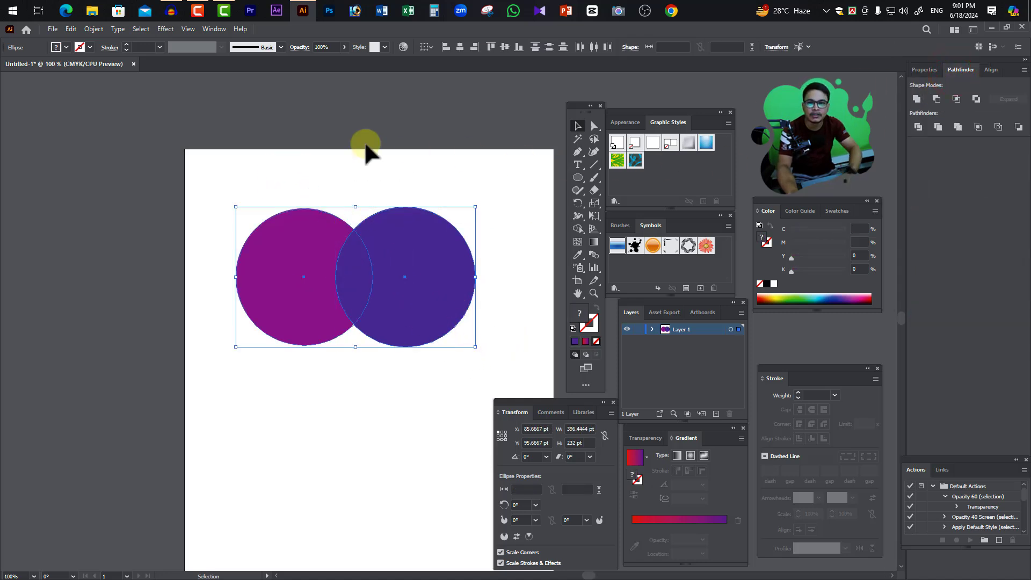
left_click(214, 30)
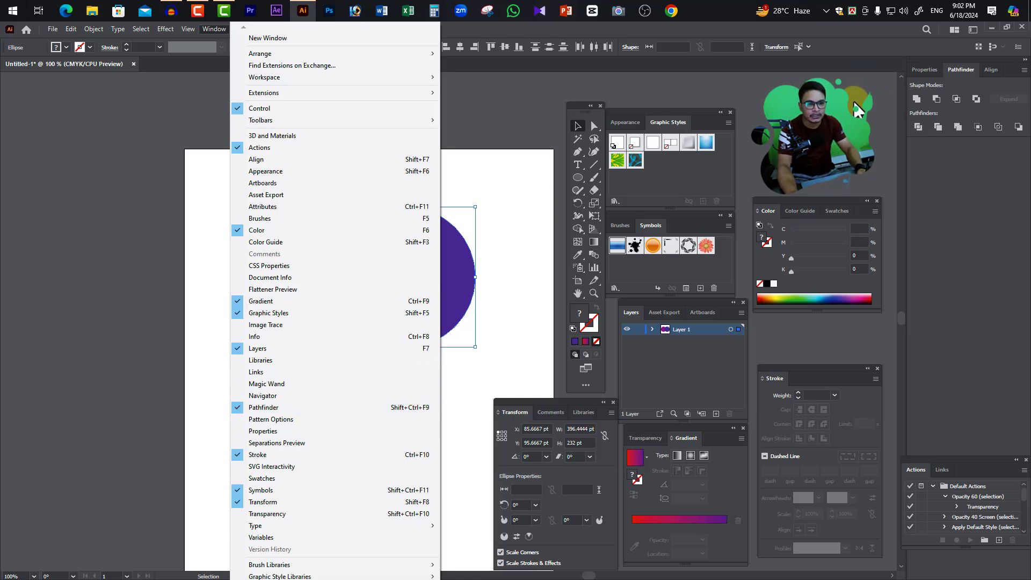
left_click(655, 303)
left_click_drag(298, 181, 483, 376)
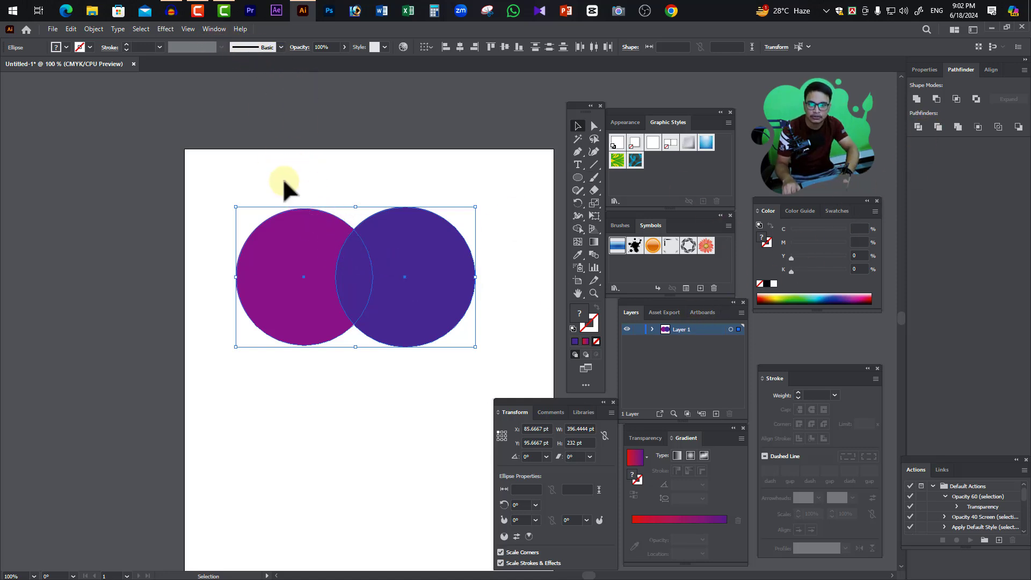
mouse_move(281, 172)
left_mouse_down()
mouse_move(438, 309)
mouse_move(483, 387)
left_mouse_up()
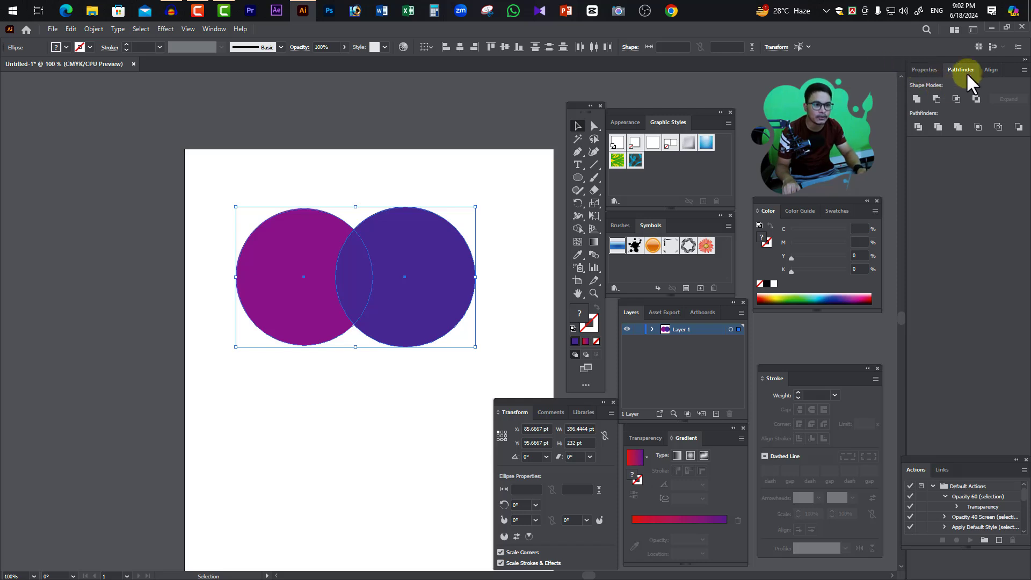
Step: Unite the circles, undo, then reapply Unite as an unexpanded compound shape
left_click(918, 101)
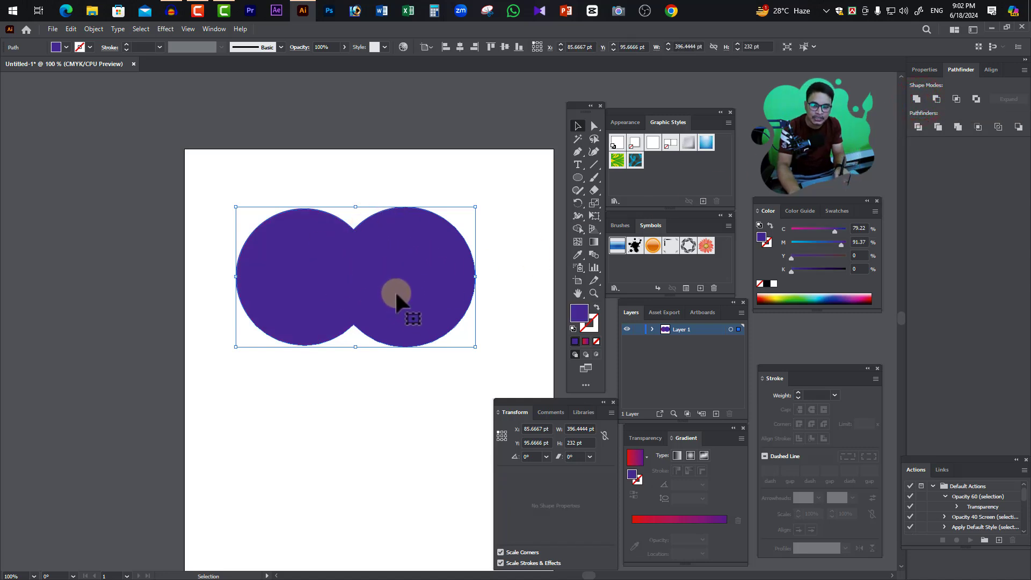
key("a")
key("ctrl+z")
key("v")
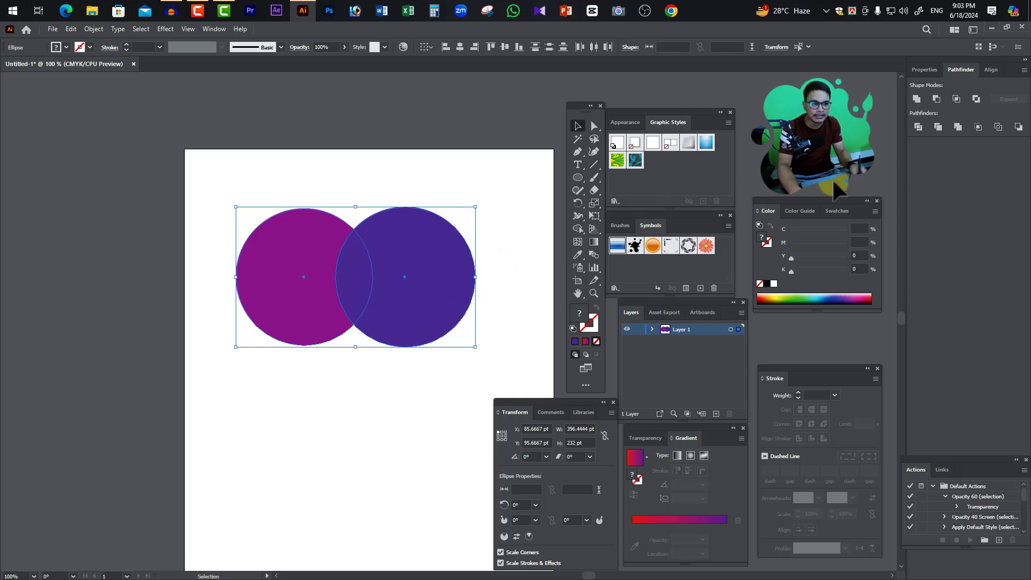
left_click(916, 100)
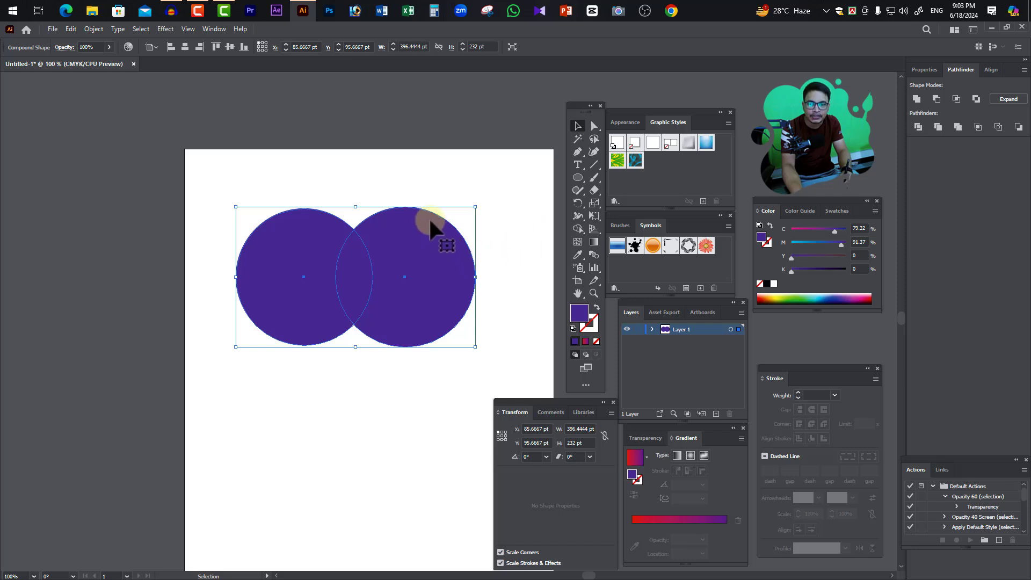
Step: Give the purple compound shape a crimson stroke with a 20 pt weight
double_click(594, 325)
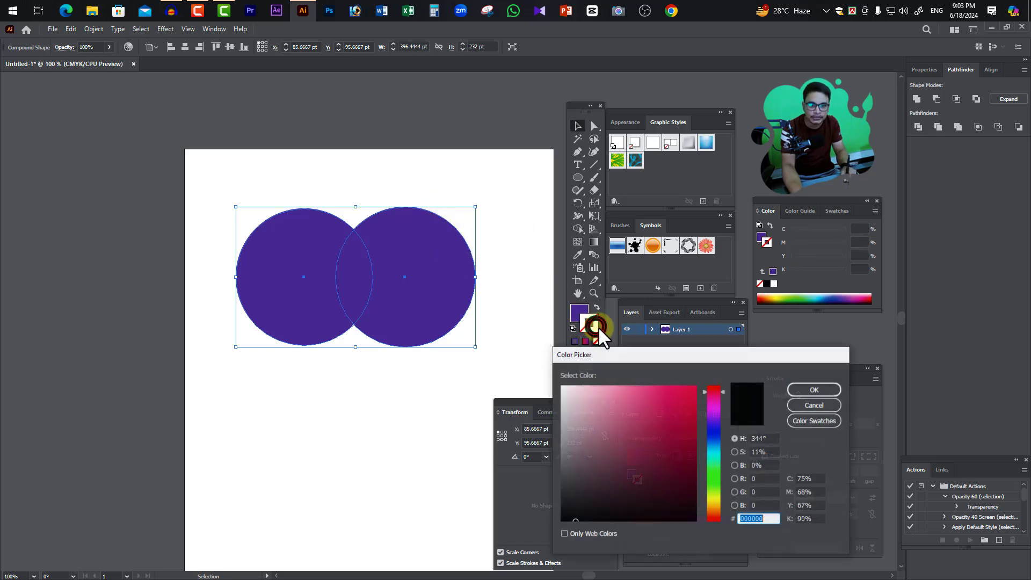
left_click(688, 417)
left_click(805, 391)
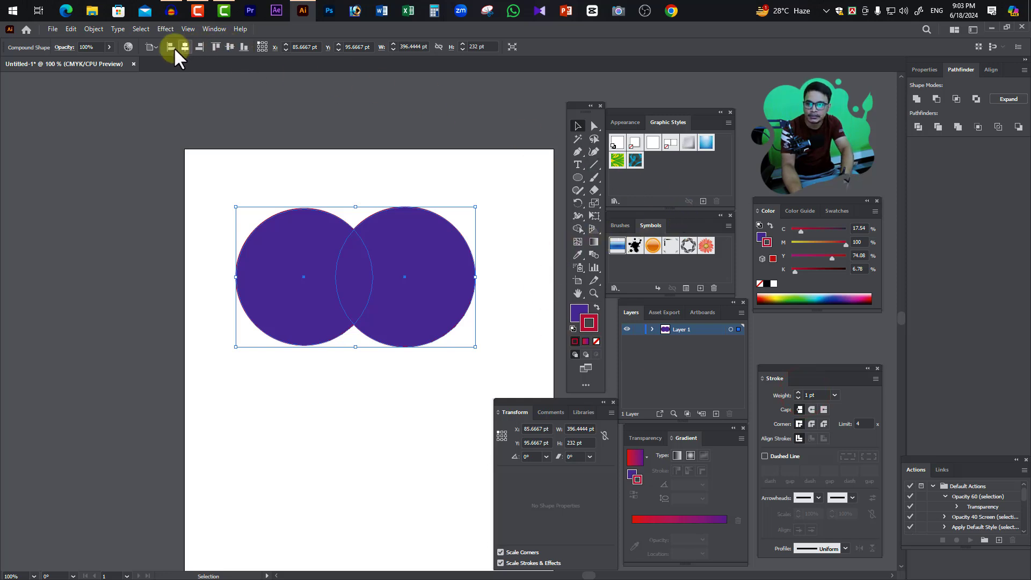
left_click(835, 395)
left_click(808, 341)
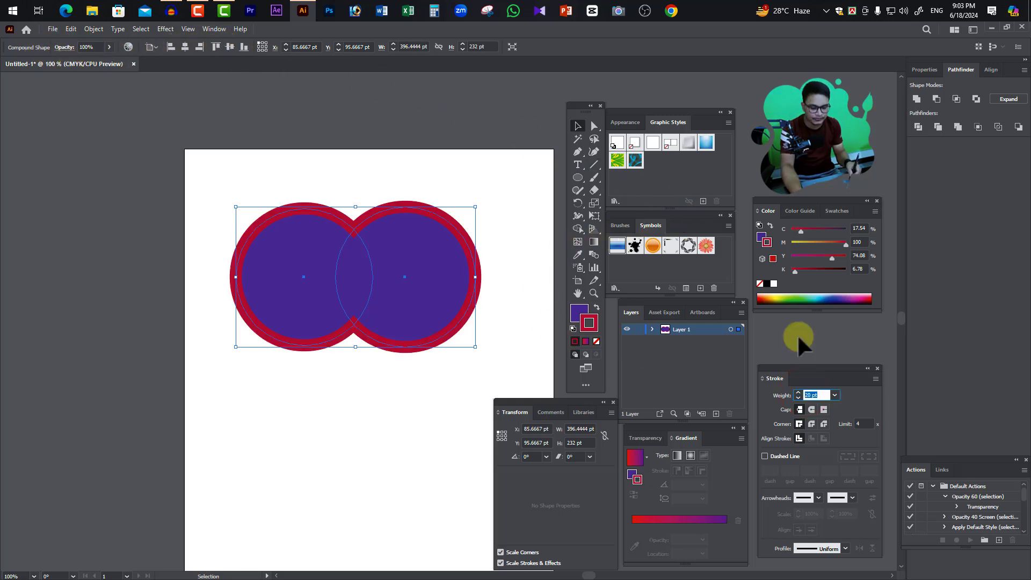
Step: Deselect to preview the outline, then select the right circle with Direct Selection
left_click(511, 180)
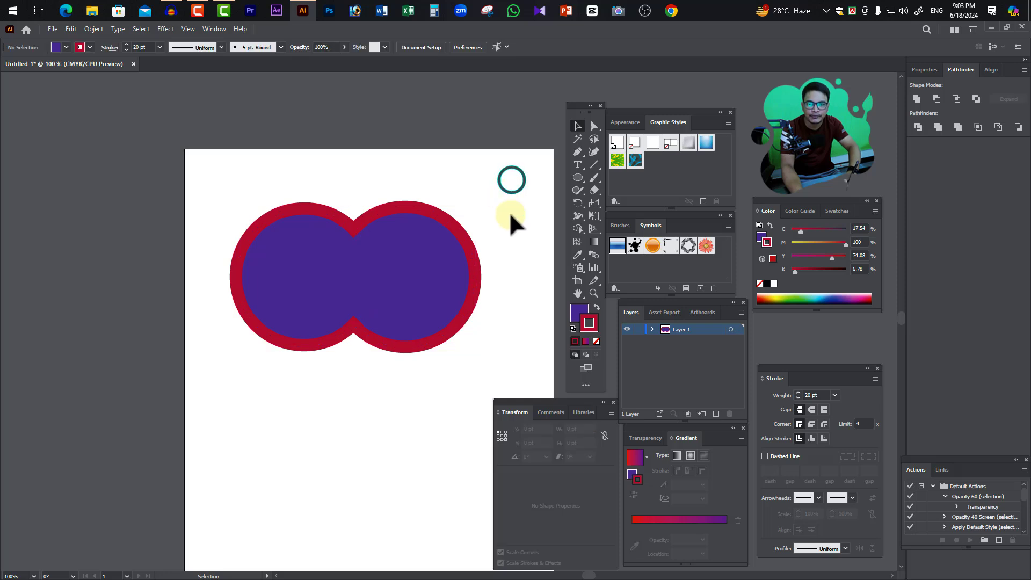
left_click(440, 272)
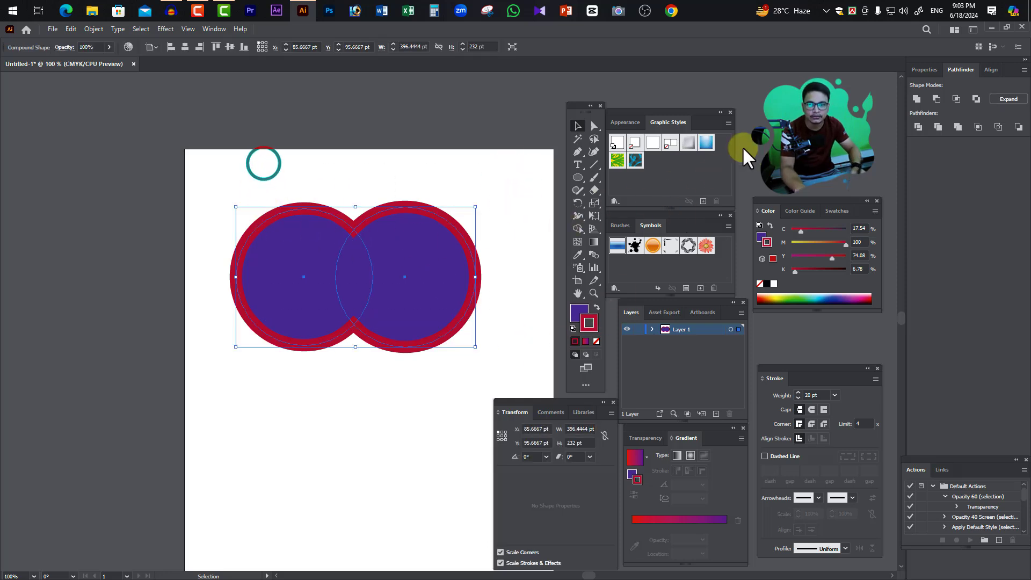
left_click(916, 99)
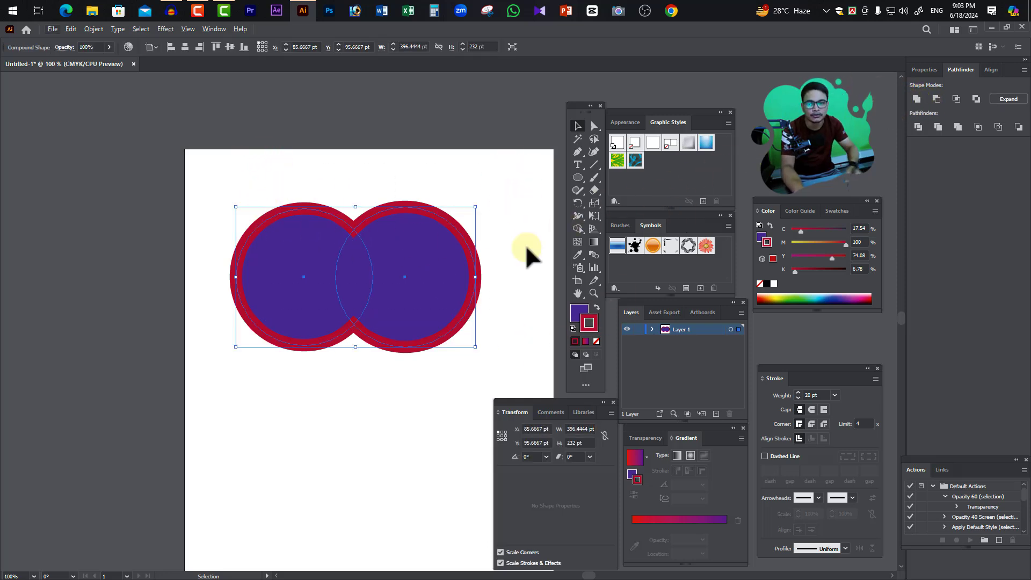
left_click(511, 191)
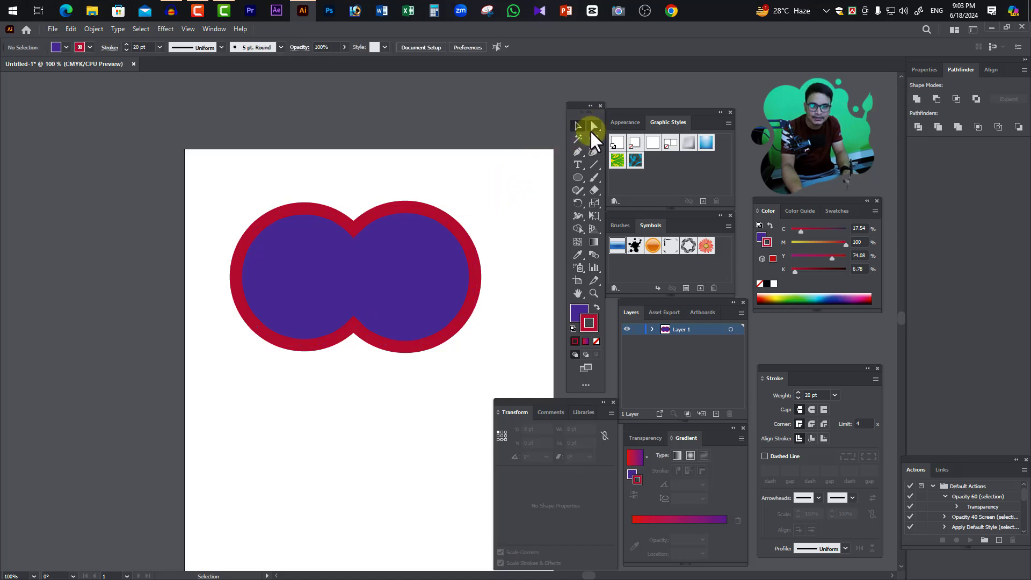
left_click(594, 126)
left_click(454, 246)
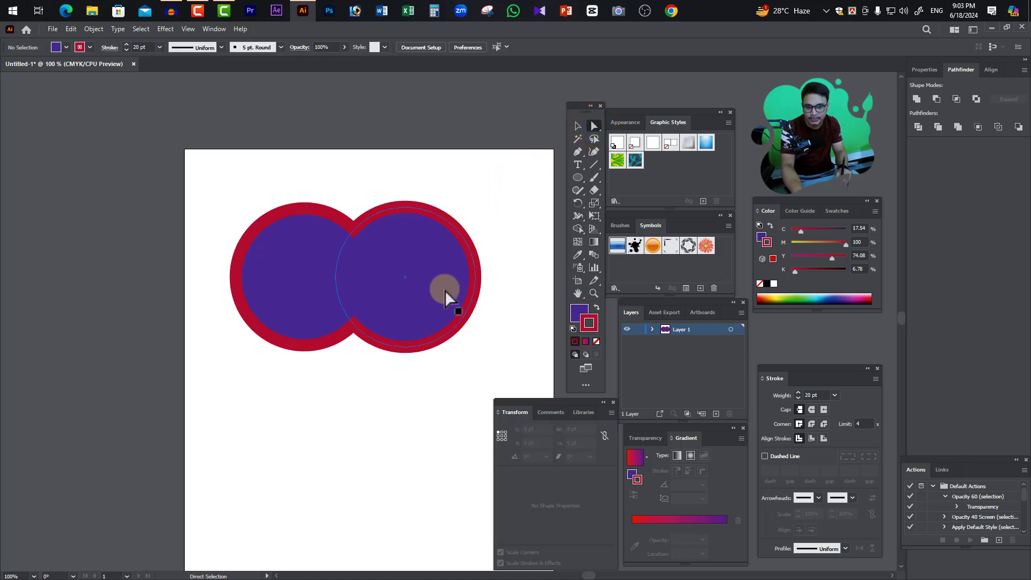
Step: Drag the right circle slightly right and up inside the compound shape, then return to Selection
mouse_move(446, 297)
left_mouse_down()
mouse_move(407, 302)
mouse_move(472, 292)
mouse_move(440, 282)
mouse_move(438, 304)
mouse_move(415, 298)
mouse_move(436, 299)
left_mouse_up()
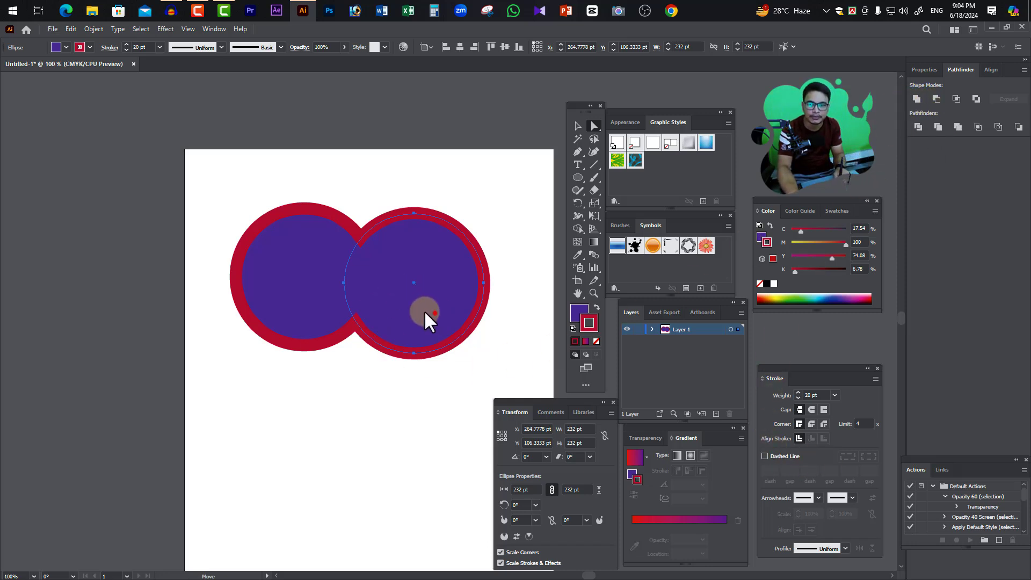
mouse_move(424, 312)
left_mouse_down()
mouse_move(395, 309)
mouse_move(449, 274)
left_mouse_up()
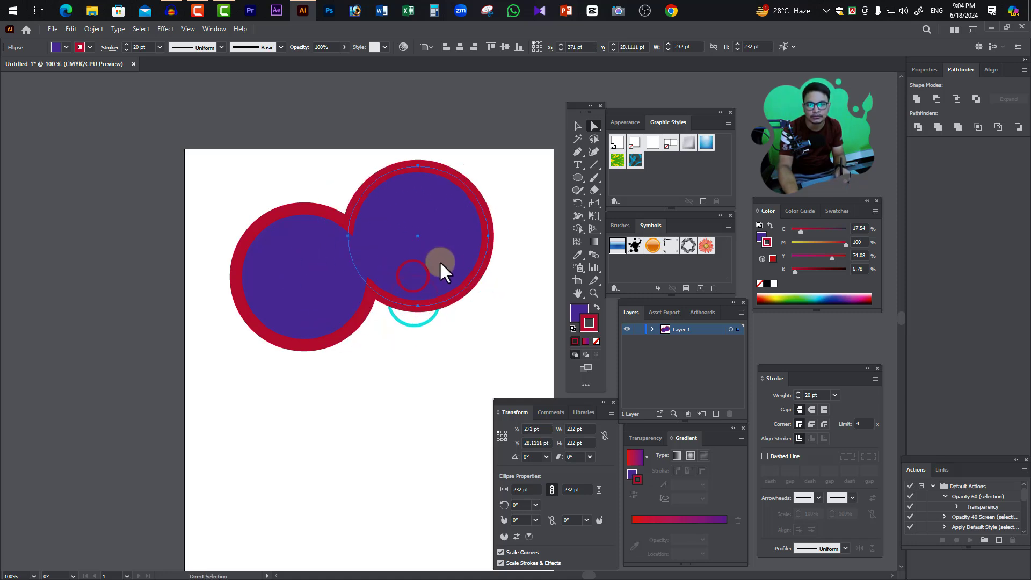
mouse_move(449, 275)
left_mouse_down()
mouse_move(332, 217)
mouse_move(446, 320)
mouse_move(491, 300)
mouse_move(467, 308)
mouse_move(485, 336)
left_mouse_up()
key("v")
left_click(516, 269)
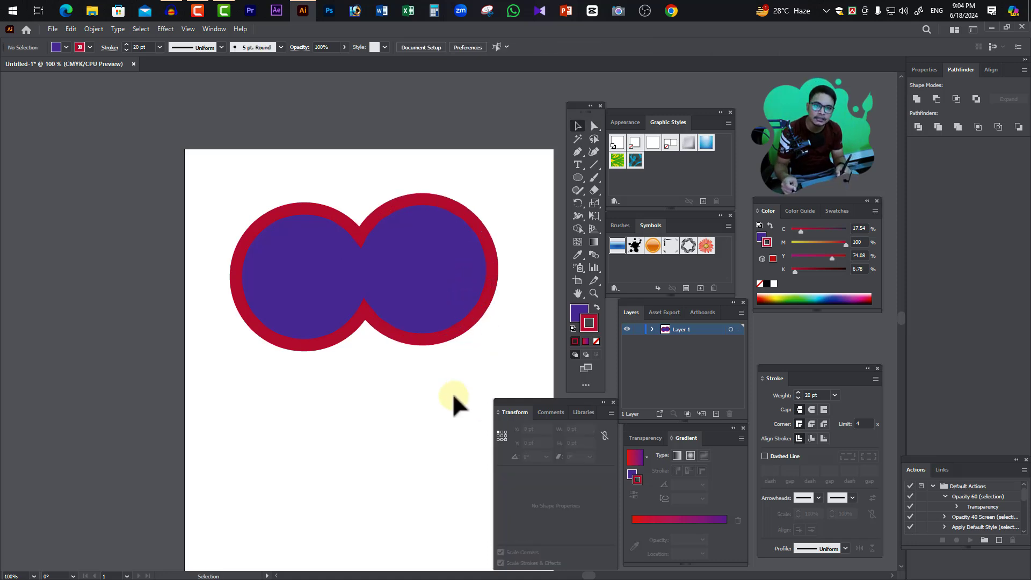
Step: Select the compound shape and Expand it in the Pathfinder panel
left_click_drag(271, 173, 453, 285)
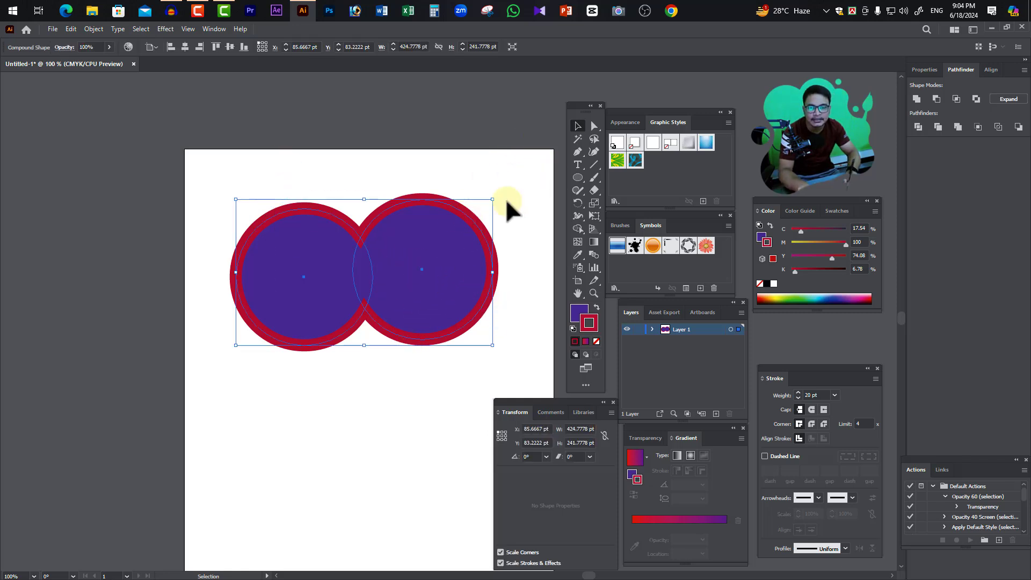
left_click(429, 287)
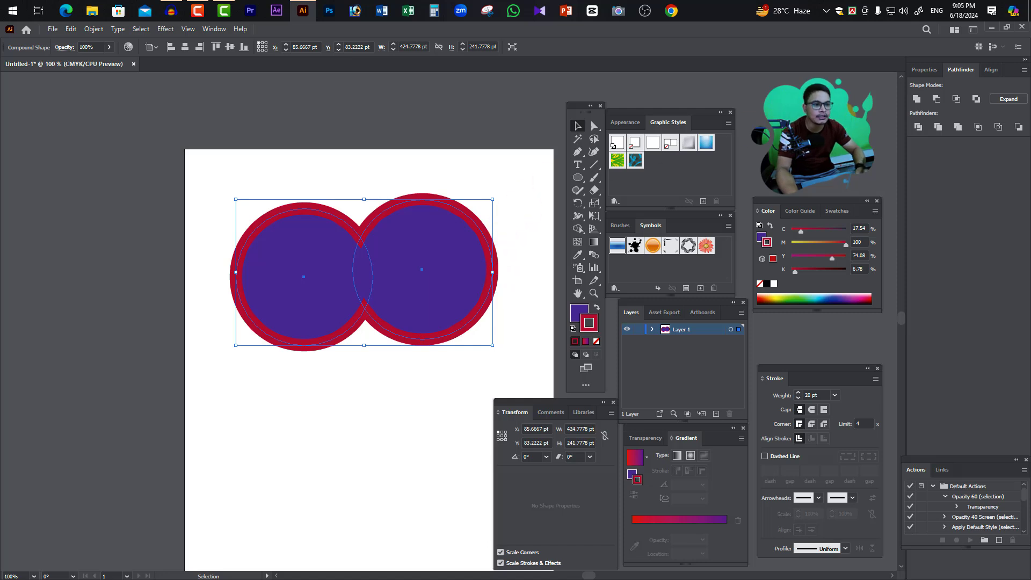
left_click(1008, 100)
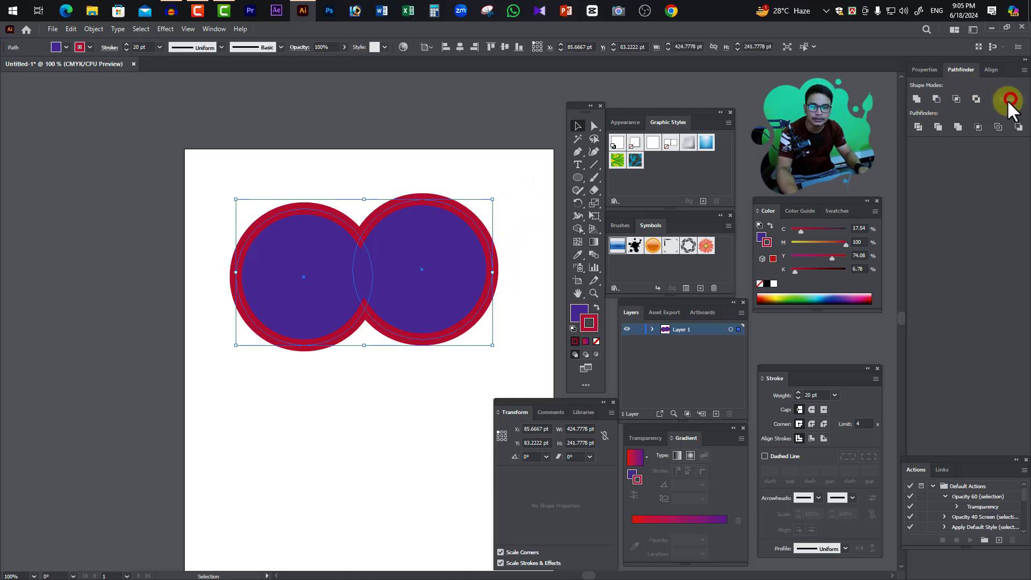
Step: Test-drag a point of the expanded path, undo it, and return to Selection
left_click(594, 127)
left_click(537, 213)
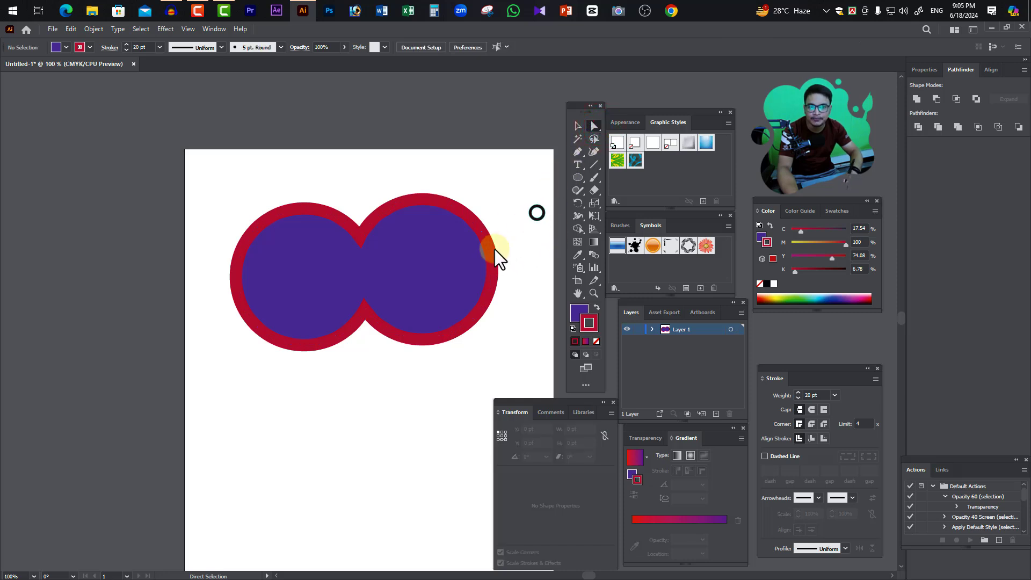
left_click_drag(492, 268, 502, 251)
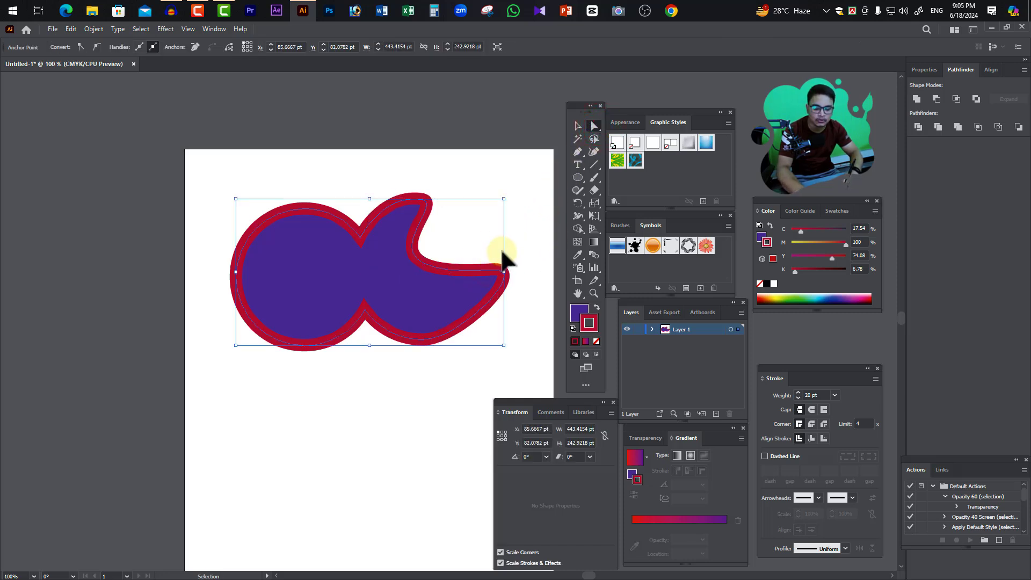
key("ctrl+z")
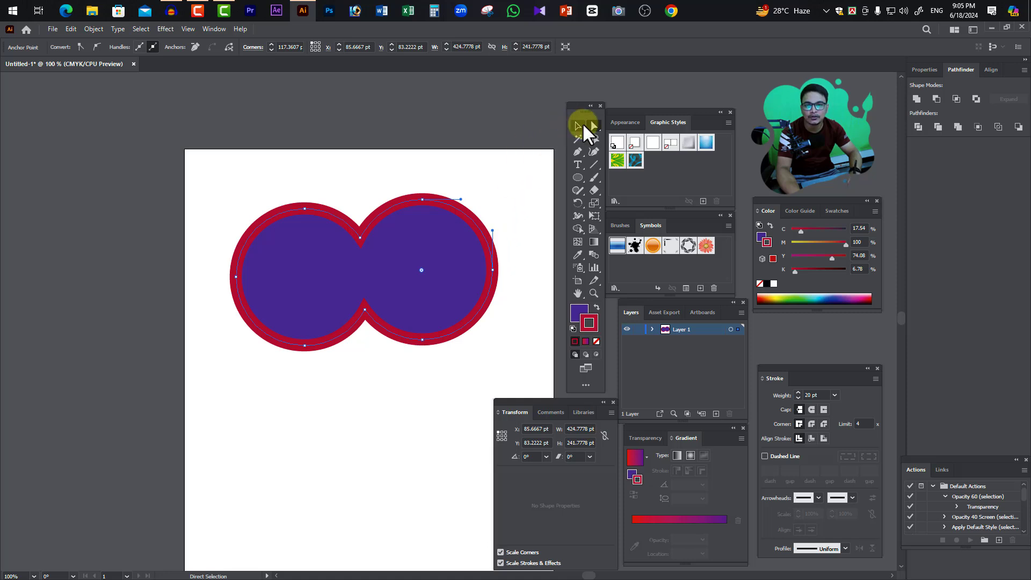
left_click(578, 126)
left_click(541, 193)
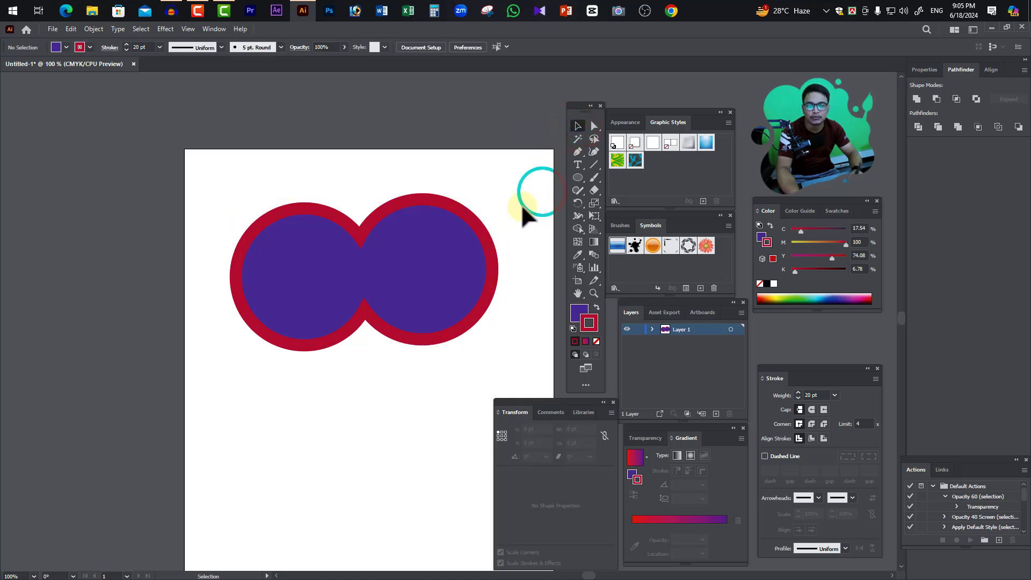